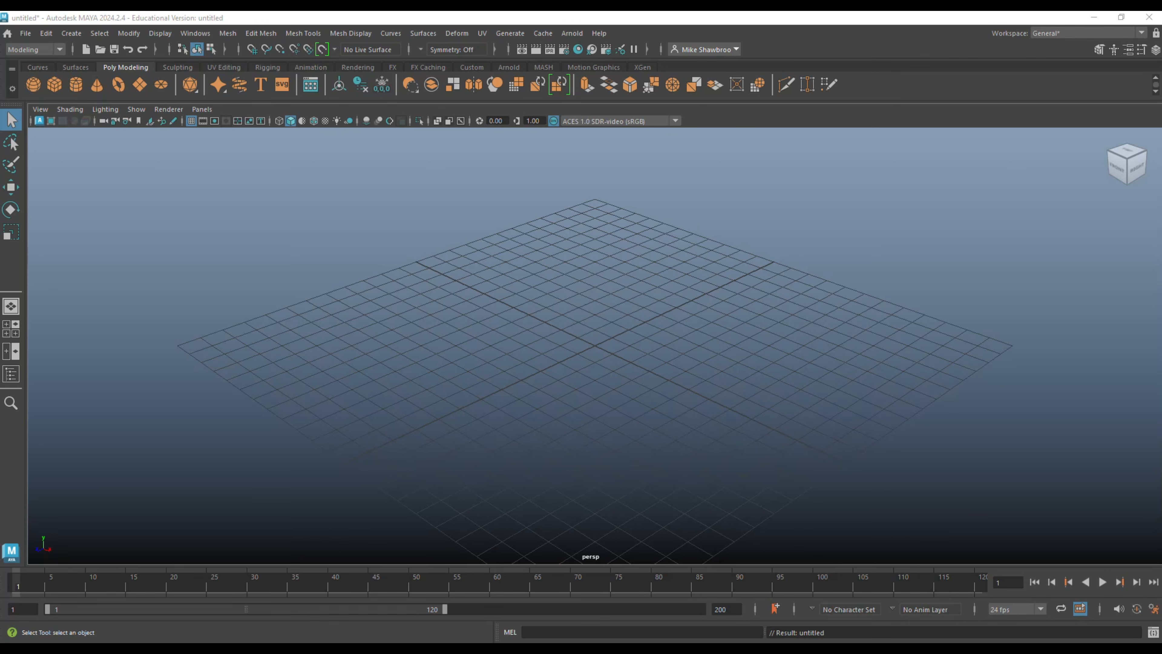
Create a polygon cylinder at the centre of the grid and show it shaded.
{"action": "scroll", "coordinate": [392, 359], "scroll_direction": "down", "scroll_amount": 2}
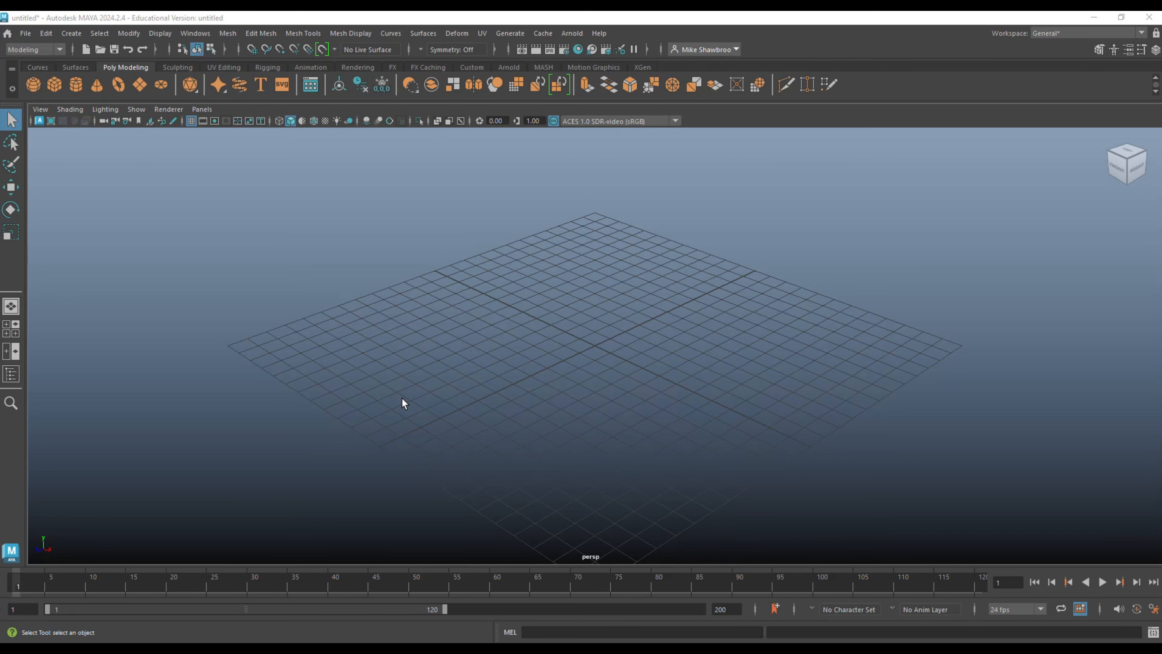
{"action": "scroll", "coordinate": [412, 288], "scroll_direction": "down", "scroll_amount": 1}
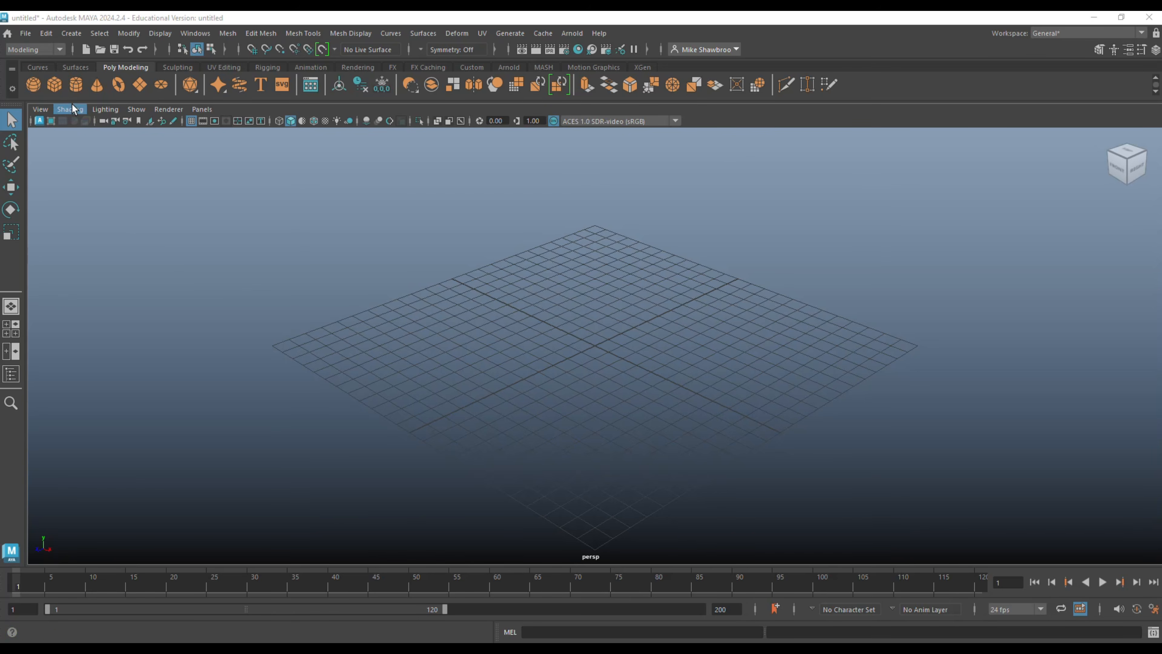
{"action": "left_click", "coordinate": [75, 86]}
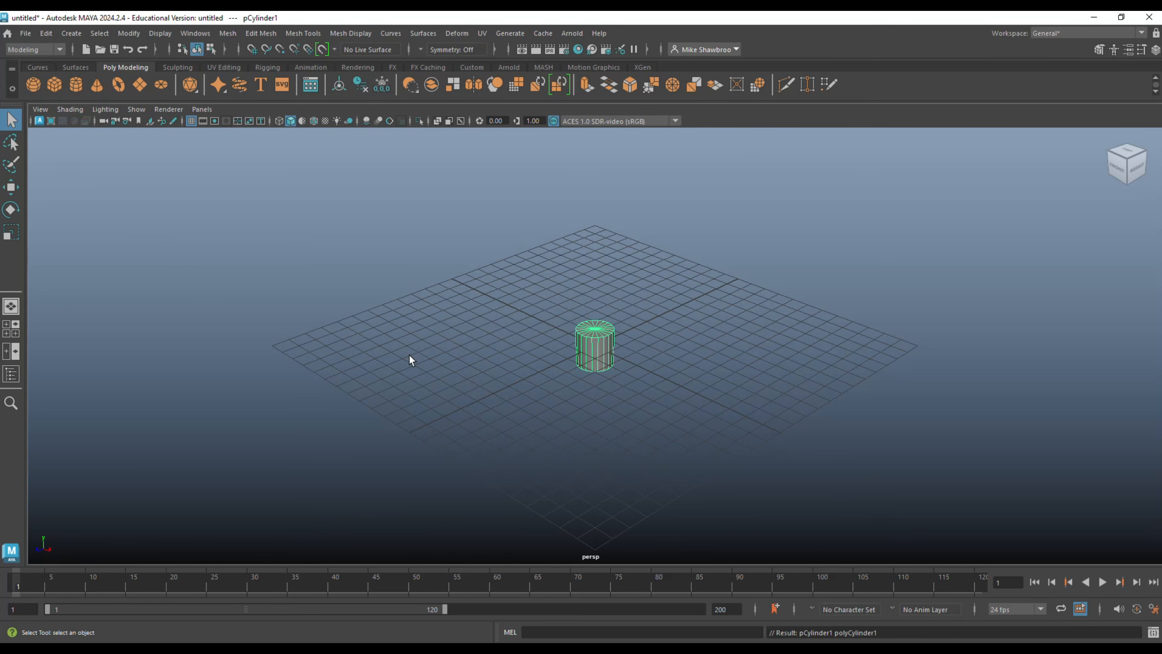
{"action": "key", "text": "5"}
Select the cylinder's top vertices and raise them to a height of about 19.8 to form a tall trunk.
{"action": "mouse_move", "coordinate": [570, 459]}
{"action": "left_mouse_down", "text": "alt"}
{"action": "mouse_move", "coordinate": [615, 410]}
{"action": "mouse_move", "coordinate": [612, 435]}
{"action": "left_mouse_up", "text": "alt"}
{"action": "right_click_drag", "start_coordinate": [700, 289], "coordinate": [642, 288]}
{"action": "left_click_drag", "start_coordinate": [495, 289], "coordinate": [673, 327]}
{"action": "scroll", "coordinate": [681, 348], "scroll_direction": "down", "scroll_amount": 5}
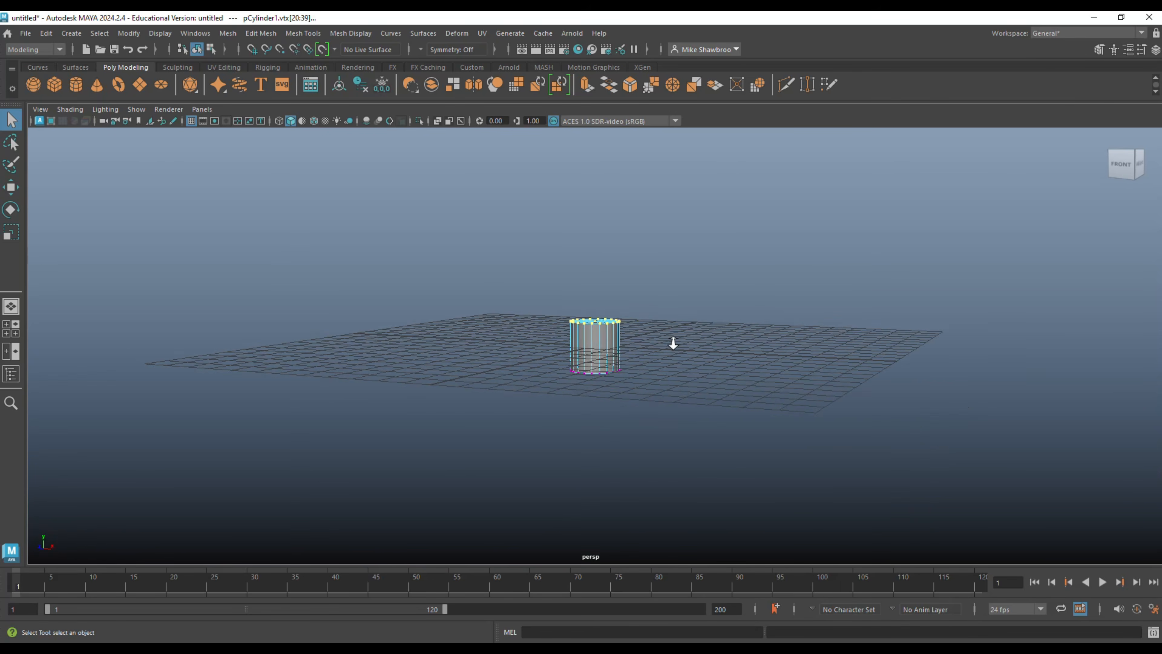
{"action": "key", "text": "w"}
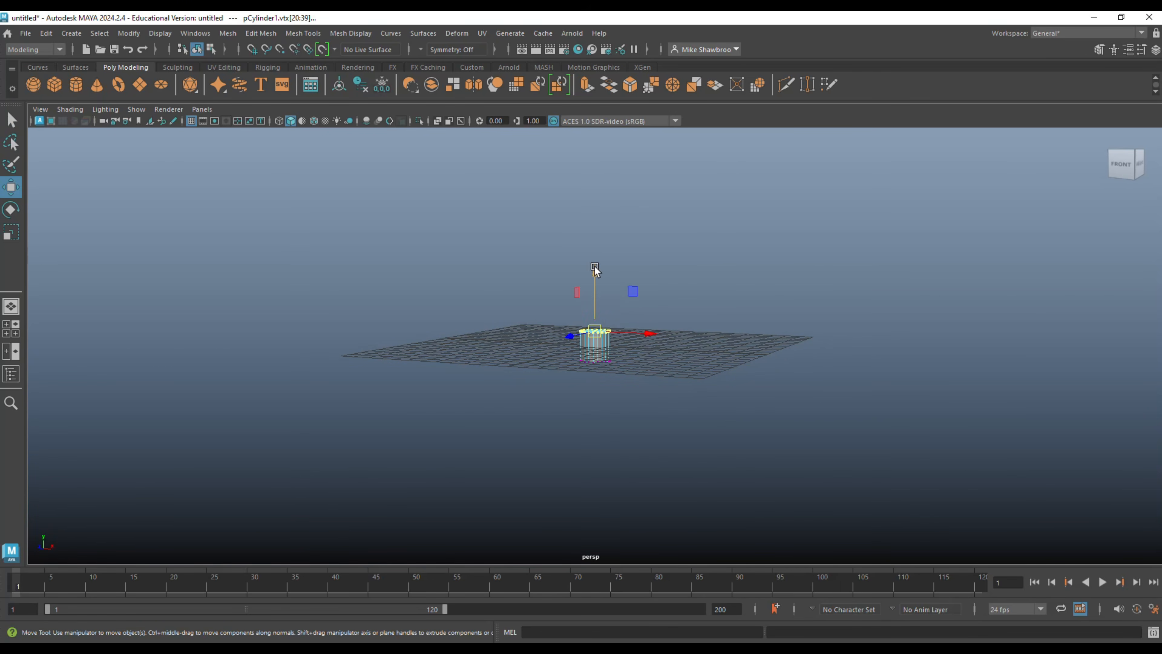
{"action": "left_click_drag", "start_coordinate": [594, 268], "coordinate": [587, 99]}
{"action": "scroll", "coordinate": [576, 274], "scroll_direction": "down", "scroll_amount": 5}
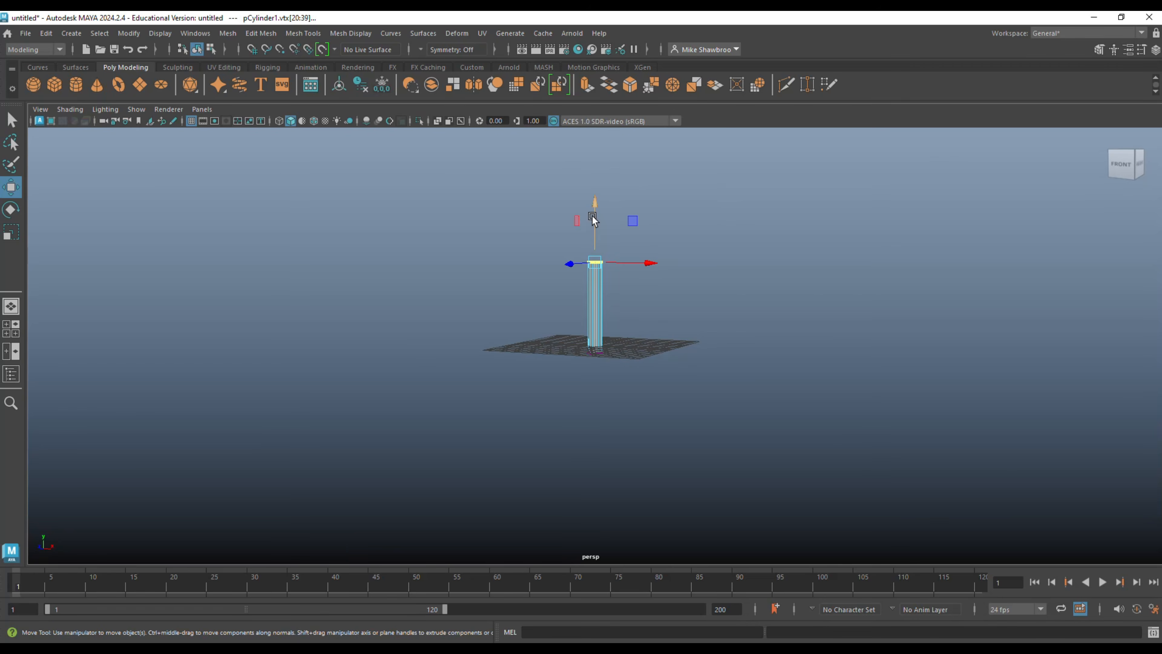
{"action": "left_click_drag", "start_coordinate": [594, 205], "coordinate": [599, 152]}
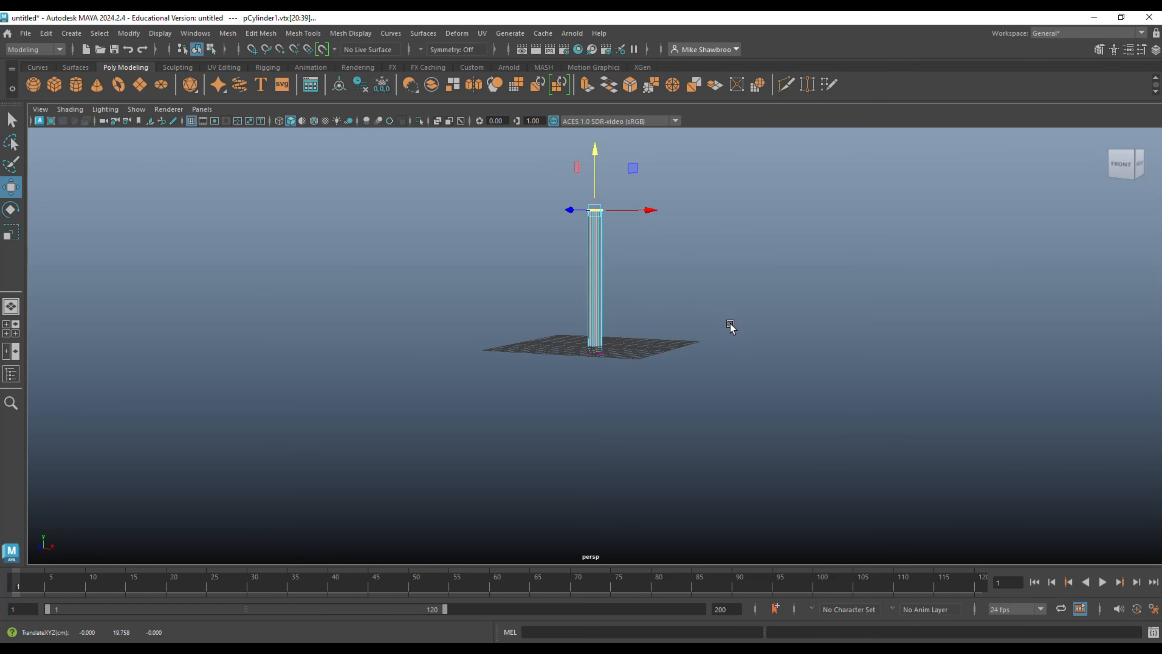
Scale the top vertices uniformly inward so the trunk tapers towards its upper end.
{"action": "scroll", "coordinate": [742, 476], "scroll_direction": "up", "scroll_amount": 5}
{"action": "scroll", "coordinate": [744, 476], "scroll_direction": "up", "scroll_amount": 5}
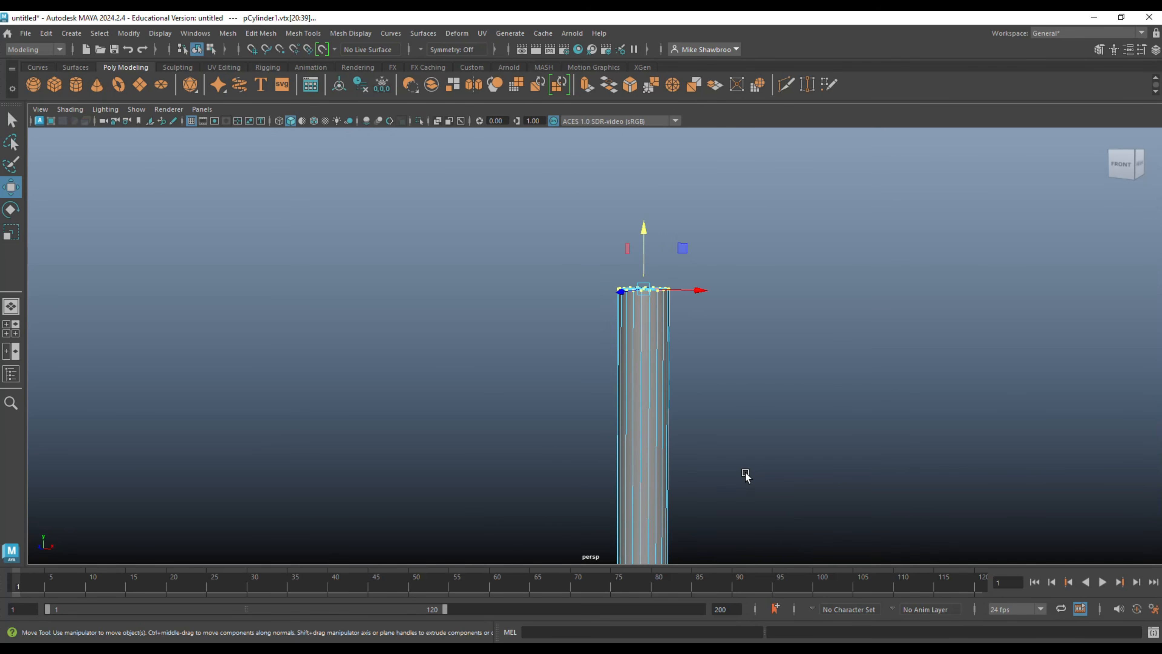
{"action": "key", "text": "r"}
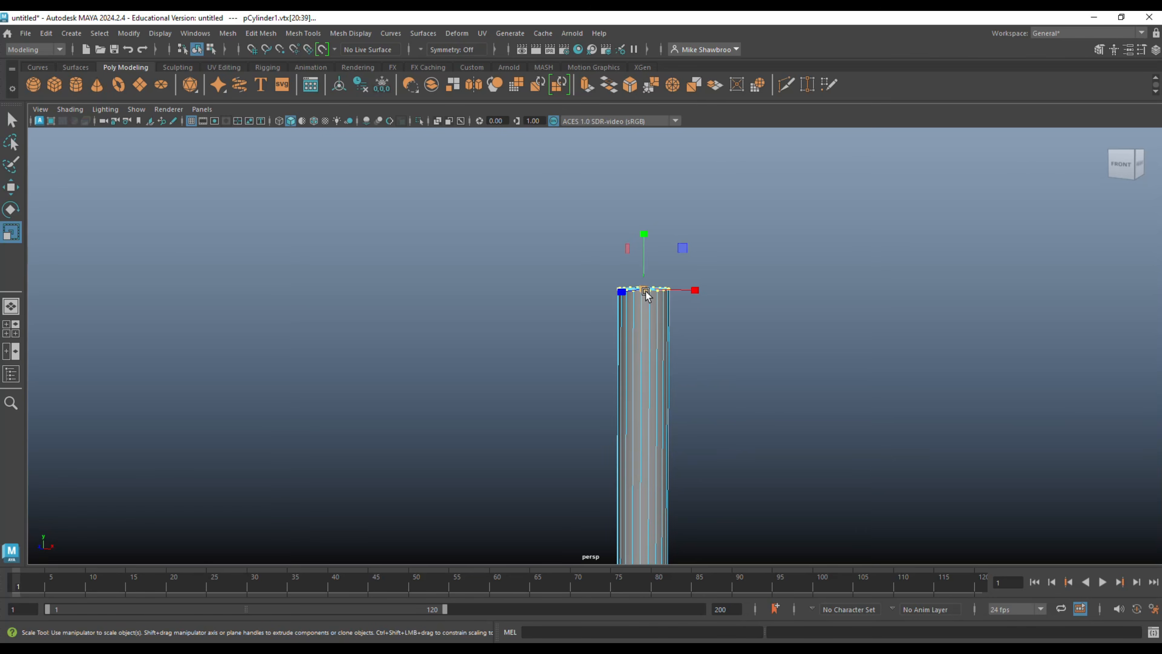
{"action": "left_click_drag", "start_coordinate": [646, 292], "coordinate": [627, 304]}
{"action": "scroll", "coordinate": [711, 412], "scroll_direction": "down", "scroll_amount": 5}
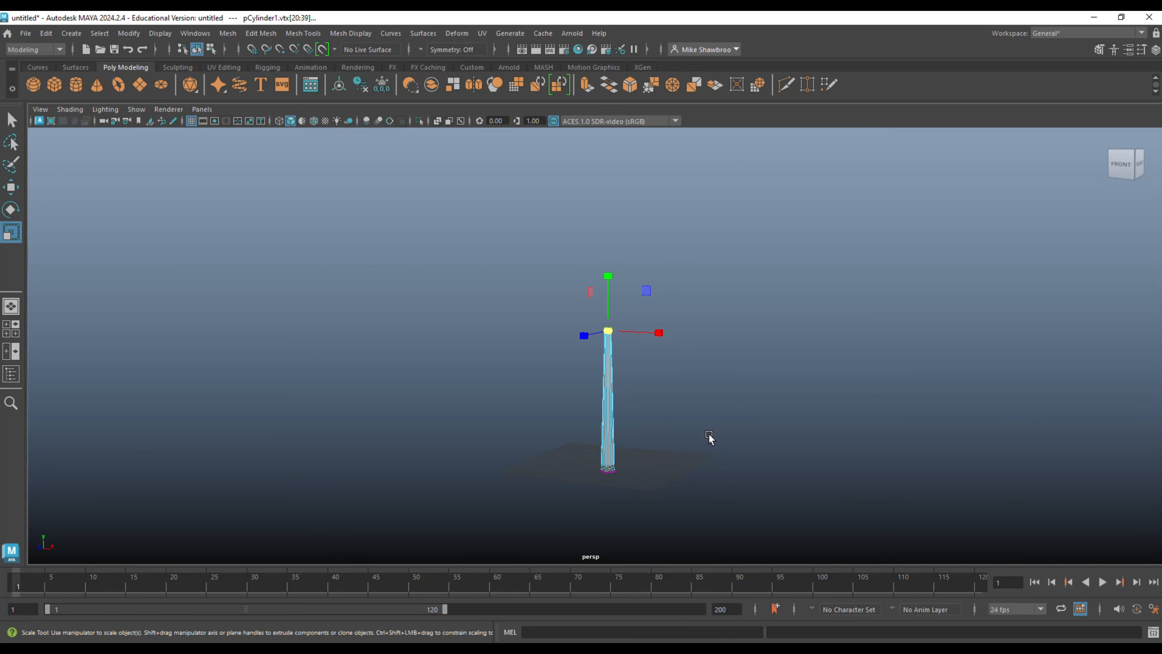
Select the cap faces at the trunk's base and delete them to leave that end open.
{"action": "scroll", "coordinate": [708, 438], "scroll_direction": "up", "scroll_amount": 2}
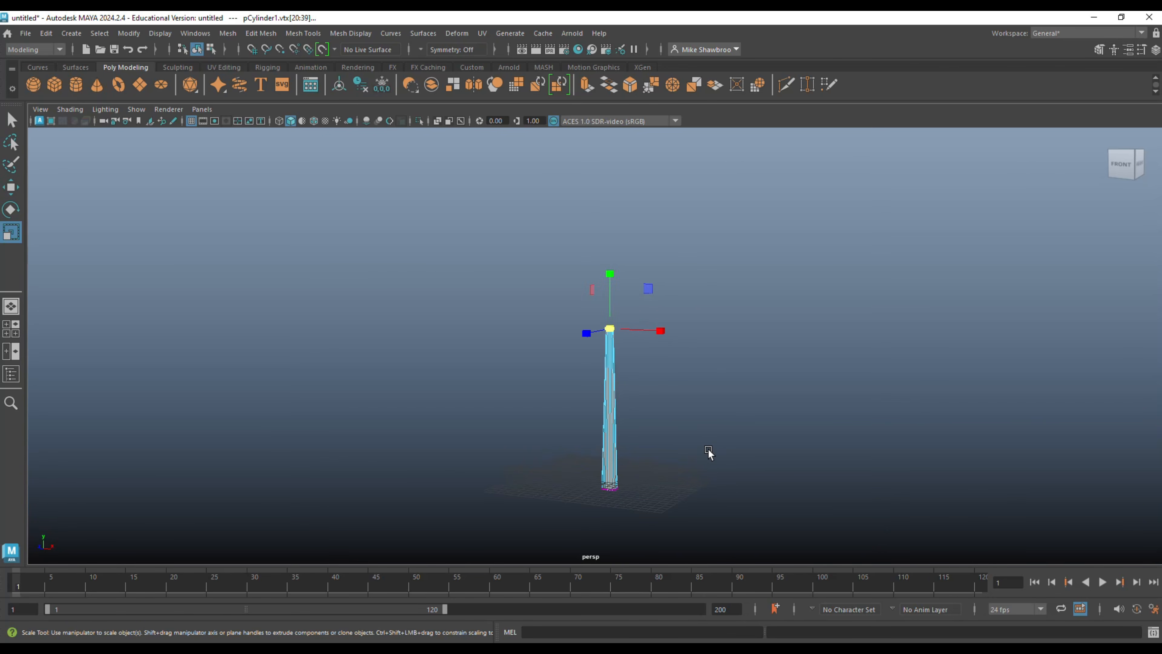
{"action": "left_click_drag", "start_coordinate": [708, 452], "coordinate": [702, 332], "text": "alt"}
{"action": "scroll", "coordinate": [709, 377], "scroll_direction": "up", "scroll_amount": 5}
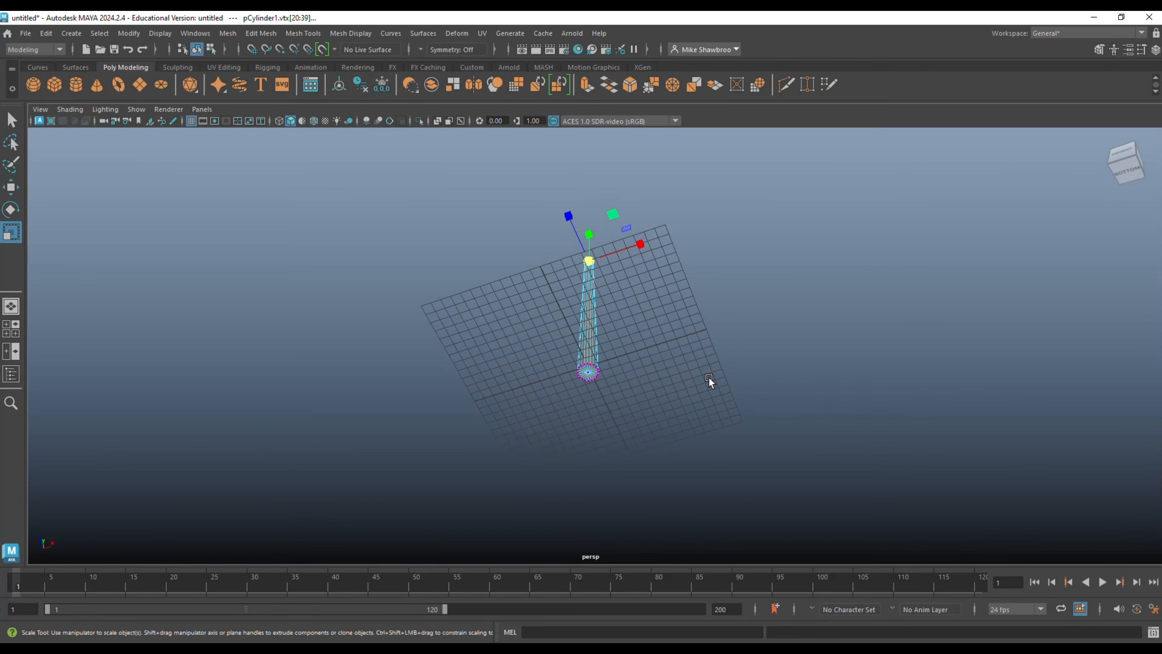
{"action": "right_click_drag", "start_coordinate": [693, 296], "coordinate": [693, 327]}
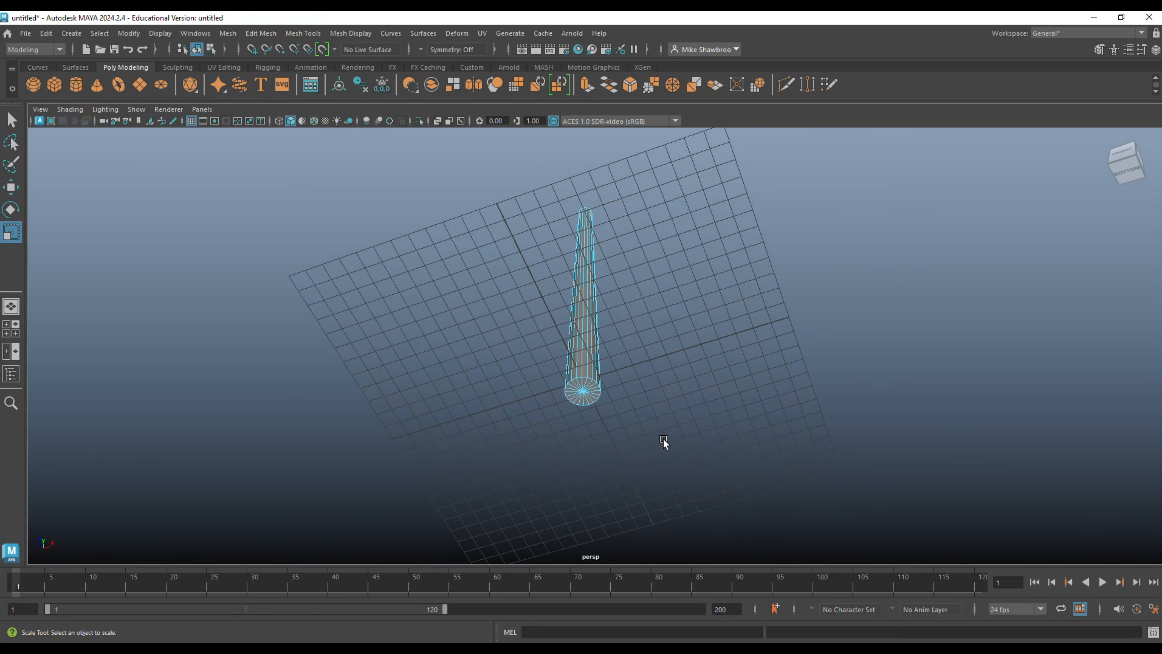
{"action": "scroll", "coordinate": [668, 442], "scroll_direction": "up", "scroll_amount": 3}
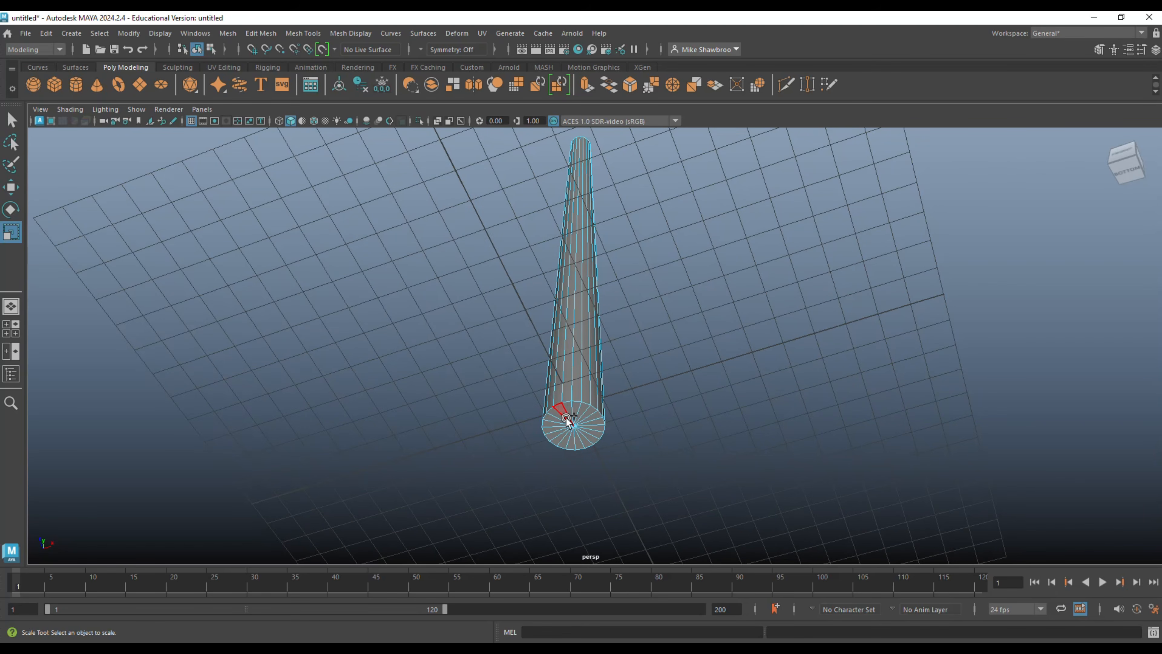
{"action": "mouse_move", "coordinate": [560, 416]}
{"action": "left_mouse_down"}
{"action": "mouse_move", "coordinate": [581, 429]}
{"action": "mouse_move", "coordinate": [568, 424]}
{"action": "left_mouse_up"}
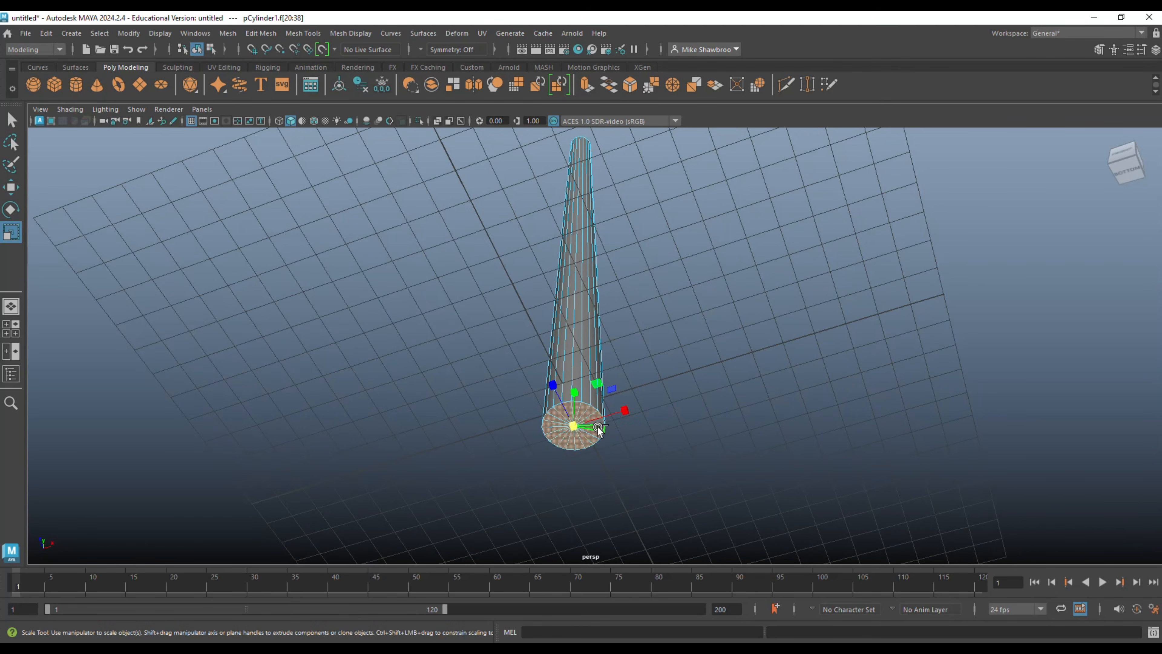
{"action": "key", "text": "Delete"}
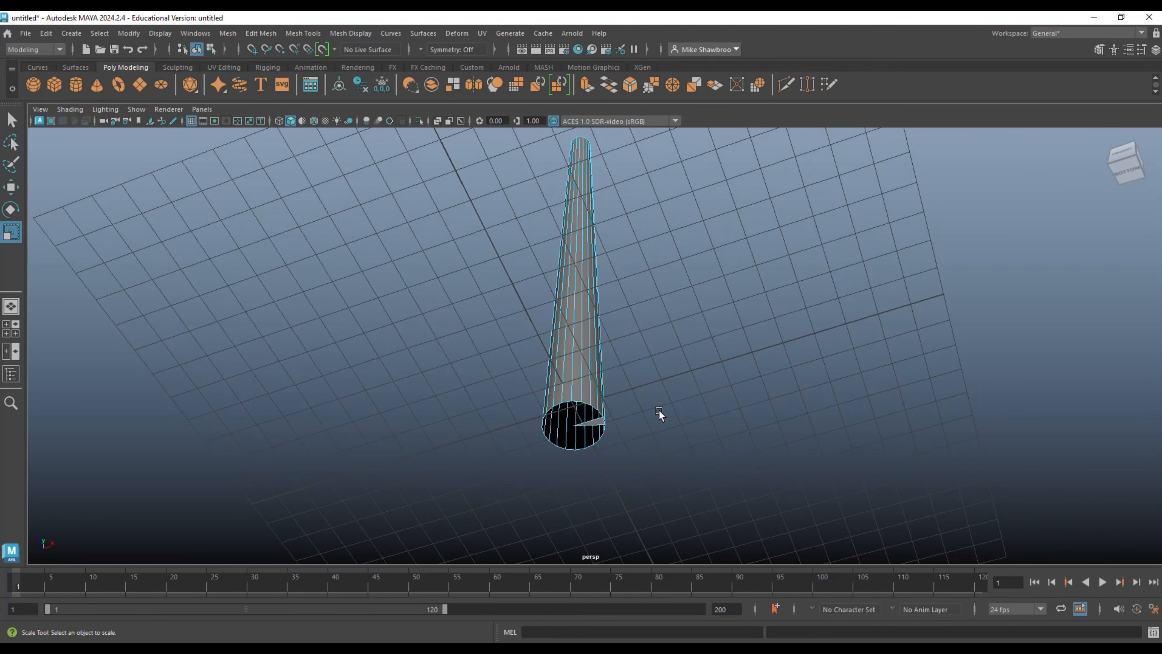
{"action": "scroll", "coordinate": [726, 418], "scroll_direction": "down", "scroll_amount": 4}
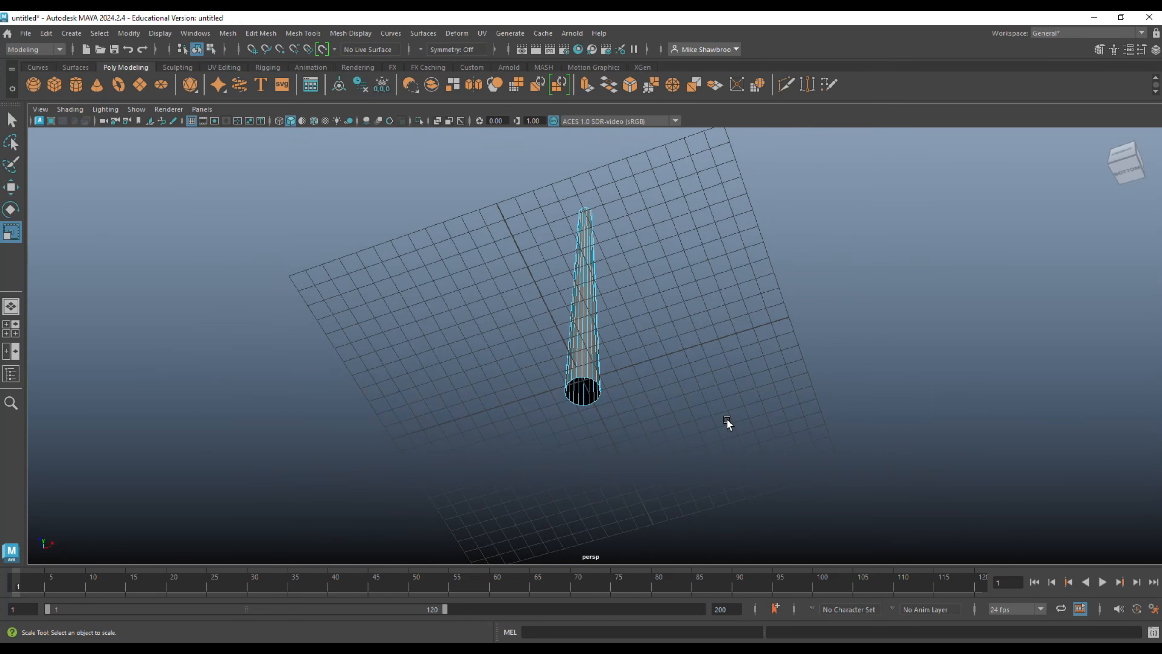
Select all cap faces at the trunk's upper end and delete them.
{"action": "left_click_drag", "start_coordinate": [714, 402], "coordinate": [724, 473], "text": "alt"}
{"action": "middle_click_drag", "start_coordinate": [718, 393], "coordinate": [723, 504], "text": "alt"}
{"action": "scroll", "coordinate": [723, 495], "scroll_direction": "up", "scroll_amount": 5}
{"action": "scroll", "coordinate": [722, 483], "scroll_direction": "up", "scroll_amount": 3}
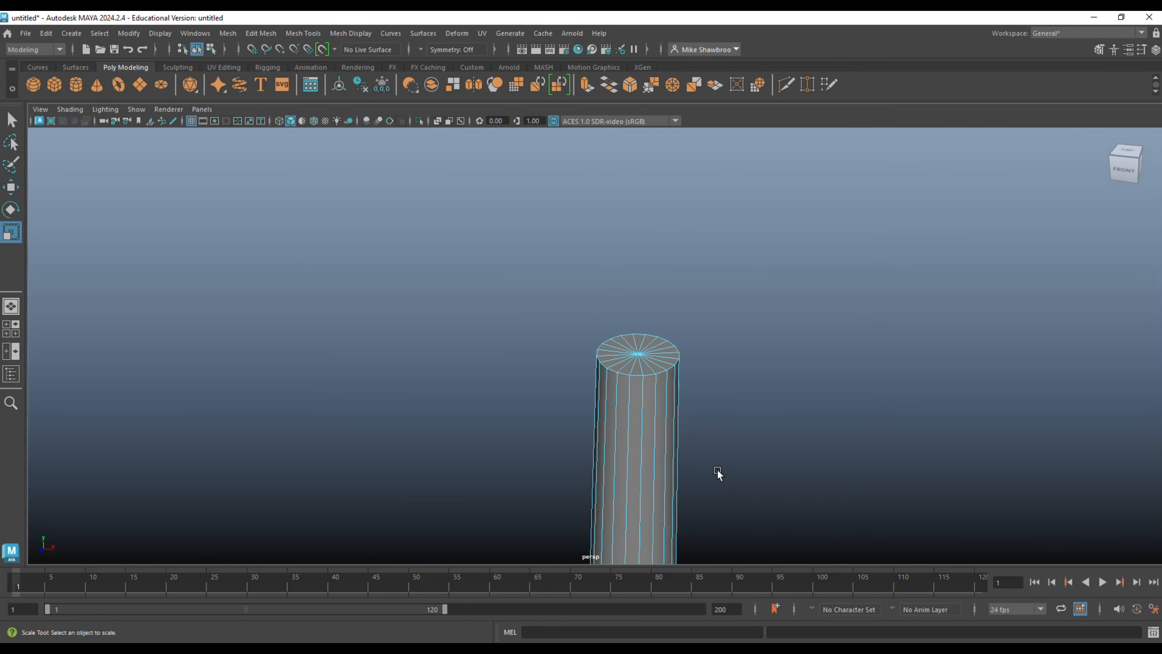
{"action": "mouse_move", "coordinate": [626, 369]}
{"action": "left_mouse_down"}
{"action": "mouse_move", "coordinate": [658, 369]}
{"action": "mouse_move", "coordinate": [659, 342]}
{"action": "mouse_move", "coordinate": [605, 351]}
{"action": "mouse_move", "coordinate": [623, 365]}
{"action": "left_mouse_up"}
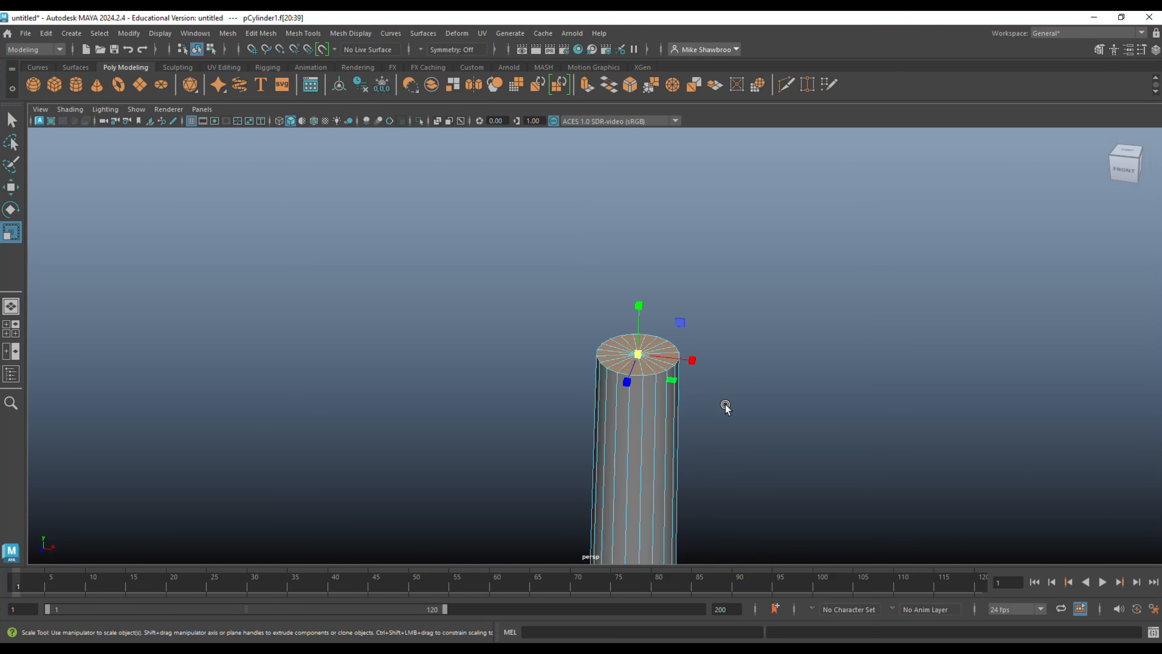
{"action": "key", "text": "Delete"}
Create a polygon sphere, raise it to about 19.2 at the trunk's upper end, and scale it uniformly to about 5.4.
{"action": "scroll", "coordinate": [747, 410], "scroll_direction": "down", "scroll_amount": 6}
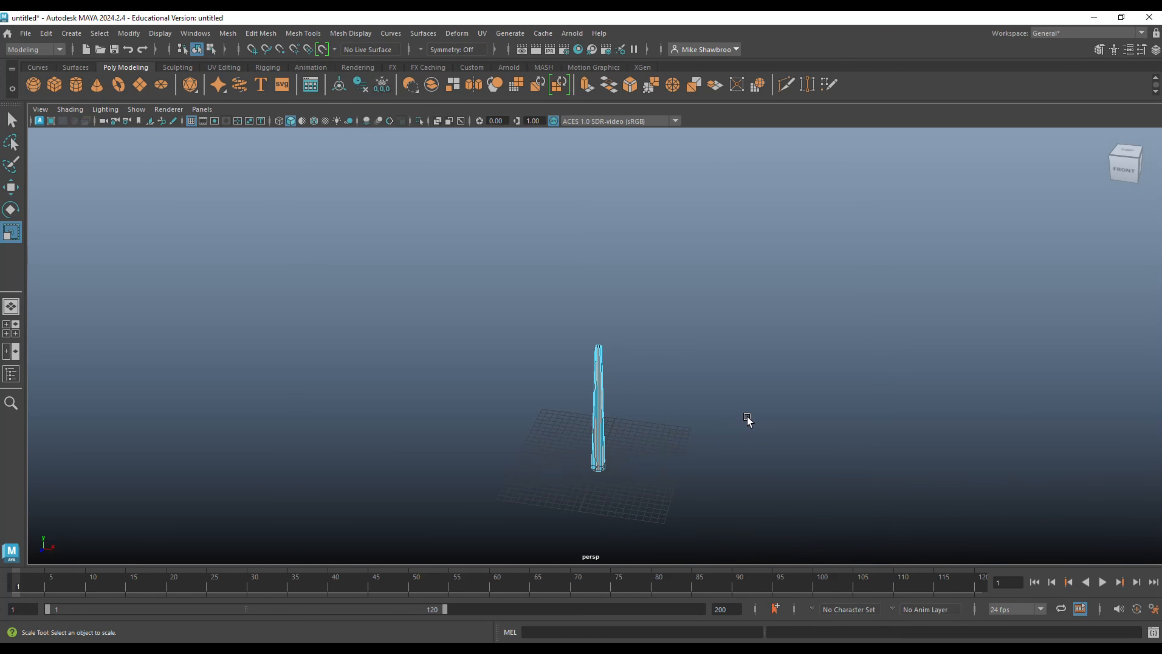
{"action": "left_click_drag", "start_coordinate": [747, 423], "coordinate": [785, 416], "text": "alt"}
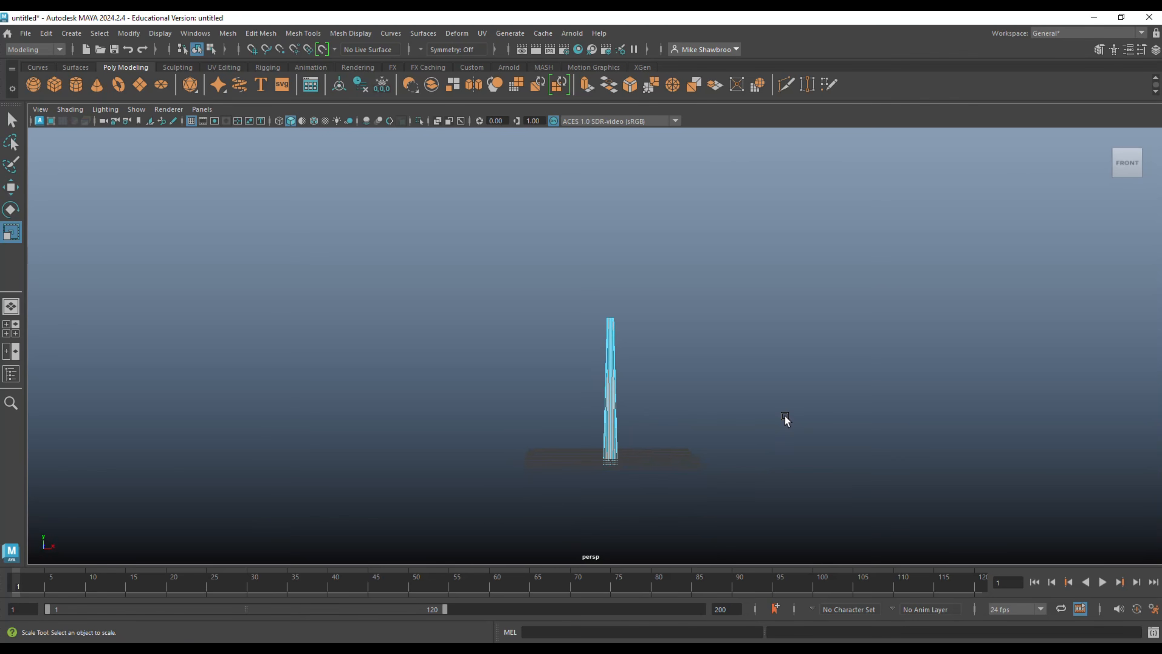
{"action": "middle_click_drag", "start_coordinate": [785, 416], "coordinate": [775, 394], "text": "alt"}
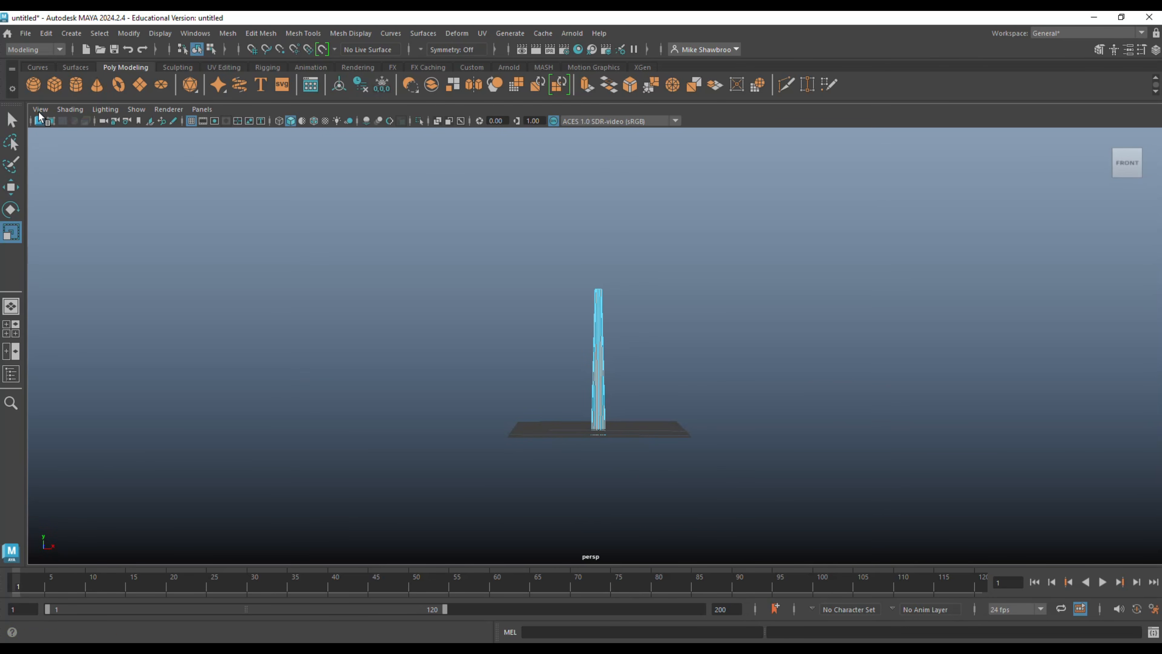
{"action": "left_click", "coordinate": [33, 85]}
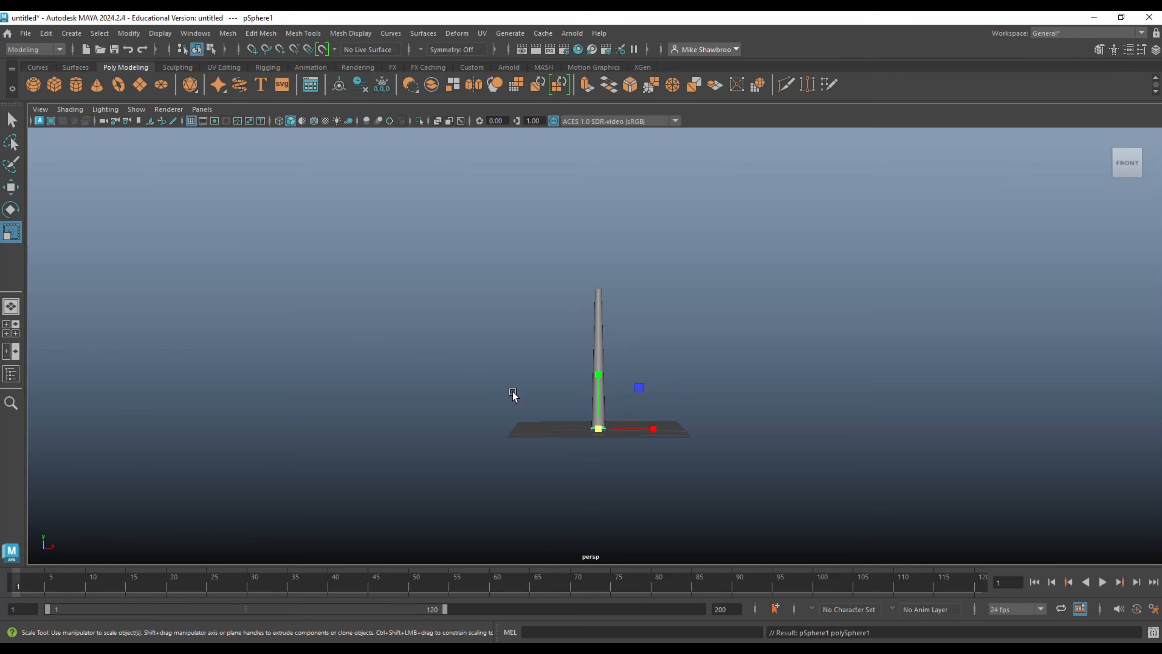
{"action": "key", "text": "w"}
{"action": "left_click_drag", "start_coordinate": [597, 369], "coordinate": [589, 231]}
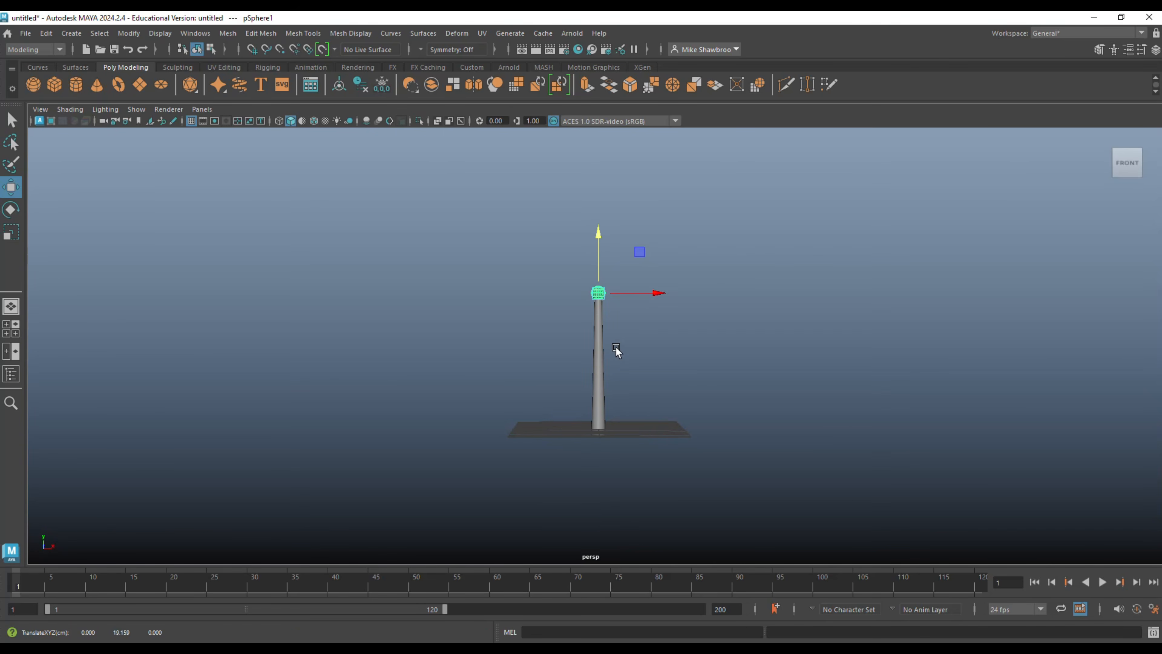
{"action": "key", "text": "r"}
{"action": "left_click_drag", "start_coordinate": [598, 293], "coordinate": [653, 302]}
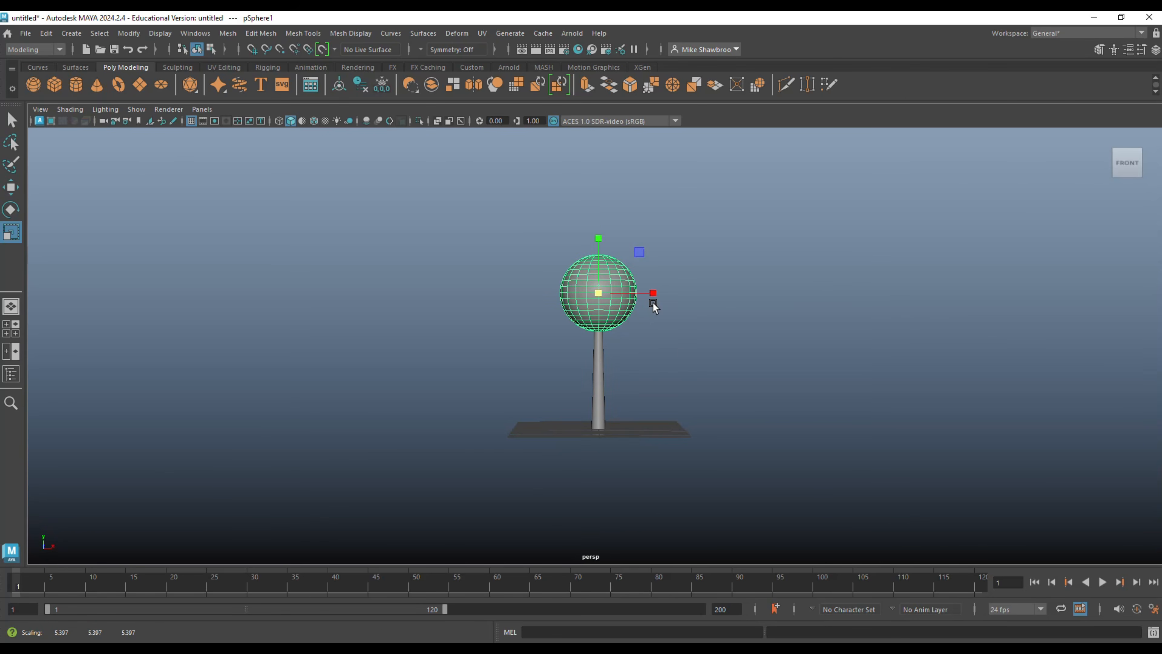
Stretch the sphere vertically into an oval canopy and lower it to a height of about 17.9 on the trunk.
{"action": "mouse_move", "coordinate": [653, 343]}
{"action": "left_mouse_down", "text": "alt"}
{"action": "mouse_move", "coordinate": [682, 355]}
{"action": "mouse_move", "coordinate": [768, 344]}
{"action": "mouse_move", "coordinate": [747, 361]}
{"action": "mouse_move", "coordinate": [656, 346]}
{"action": "left_mouse_up", "text": "alt"}
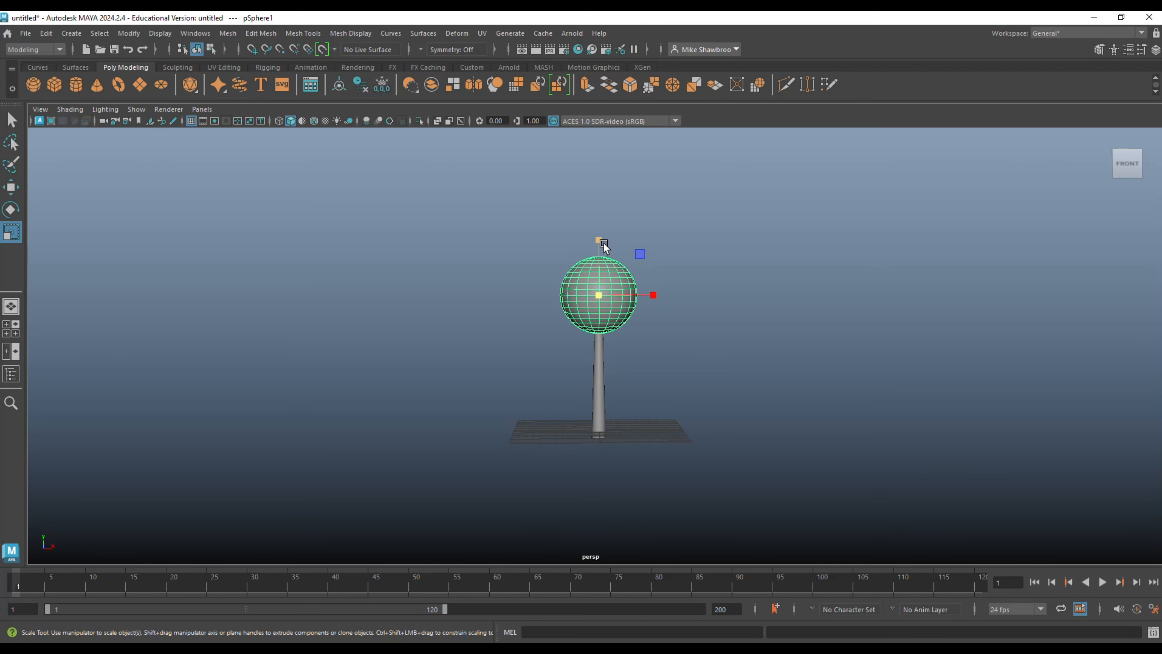
{"action": "left_click_drag", "start_coordinate": [601, 243], "coordinate": [599, 215]}
{"action": "key", "text": "q"}
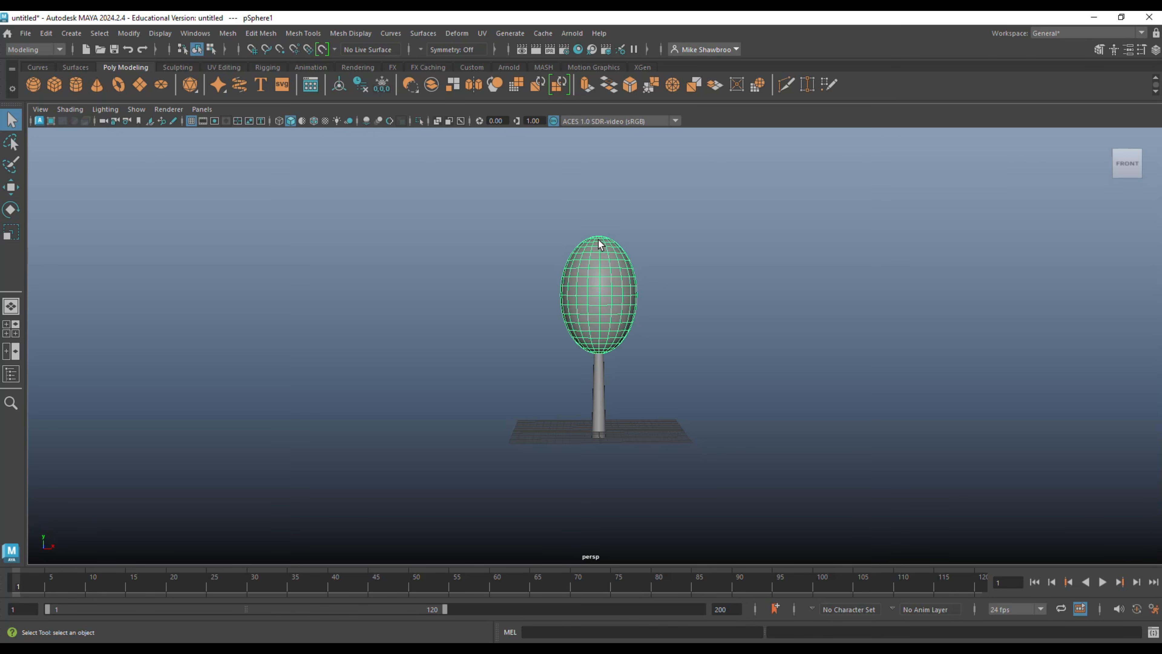
{"action": "key", "text": "w"}
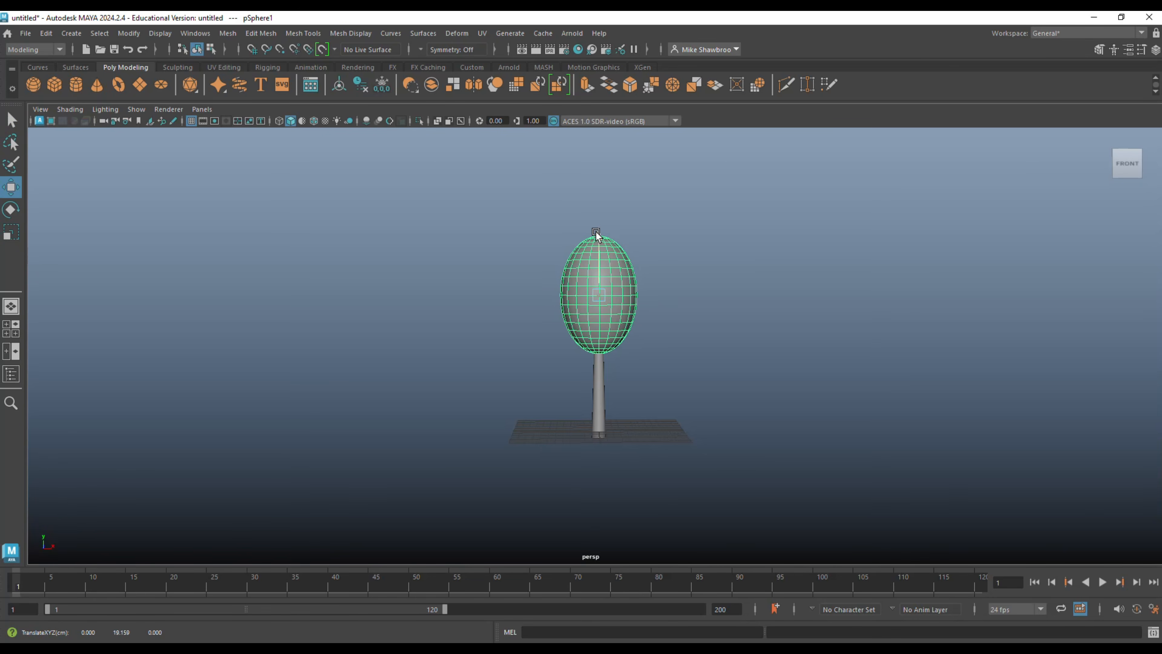
{"action": "left_click_drag", "start_coordinate": [595, 231], "coordinate": [597, 242]}
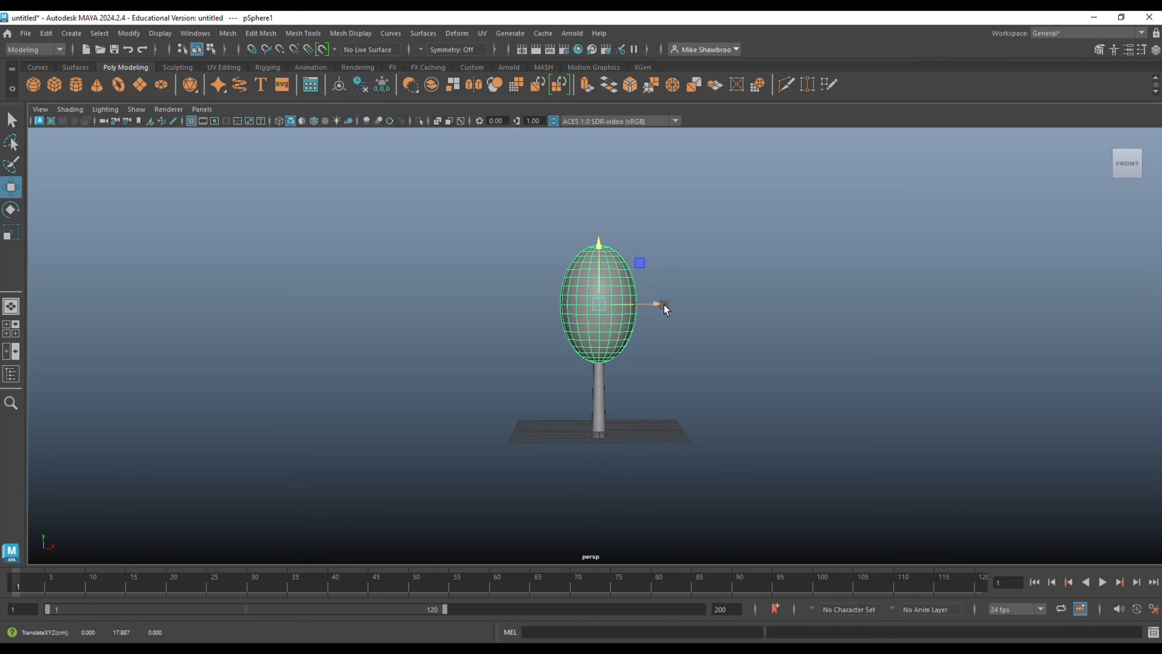
{"action": "left_click_drag", "start_coordinate": [686, 328], "coordinate": [721, 365], "text": "alt"}
Try a slimmer, more elongated canopy shape placed slightly higher on the trunk, and delete the sphere.
{"action": "key", "text": "r"}
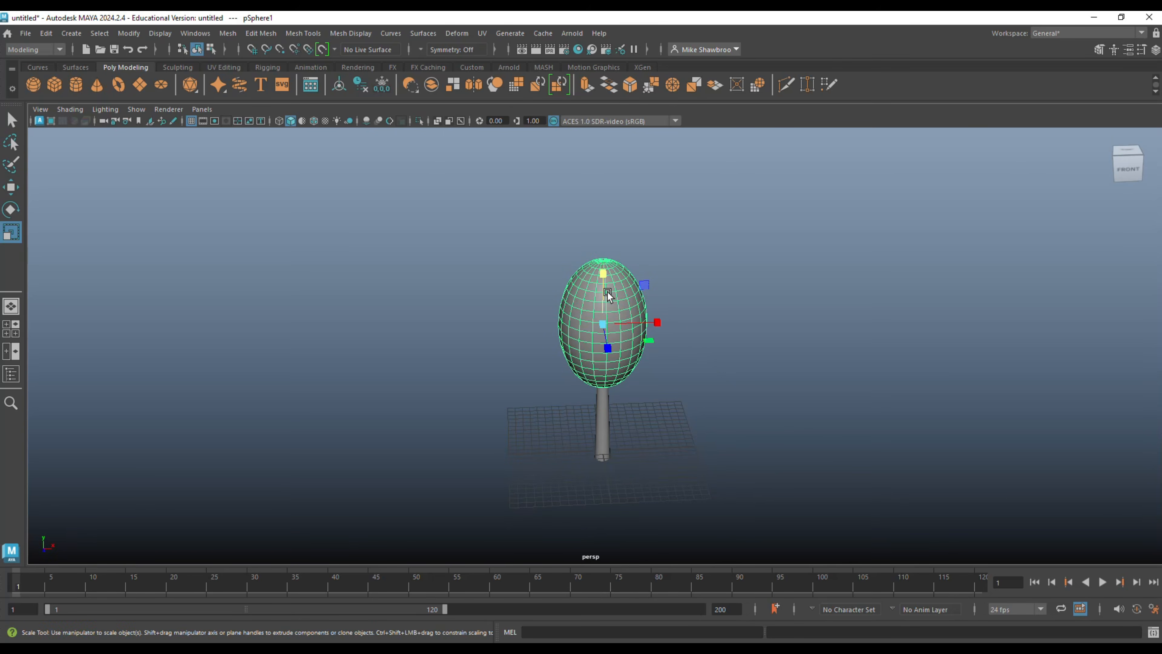
{"action": "left_click_drag", "start_coordinate": [599, 276], "coordinate": [595, 234]}
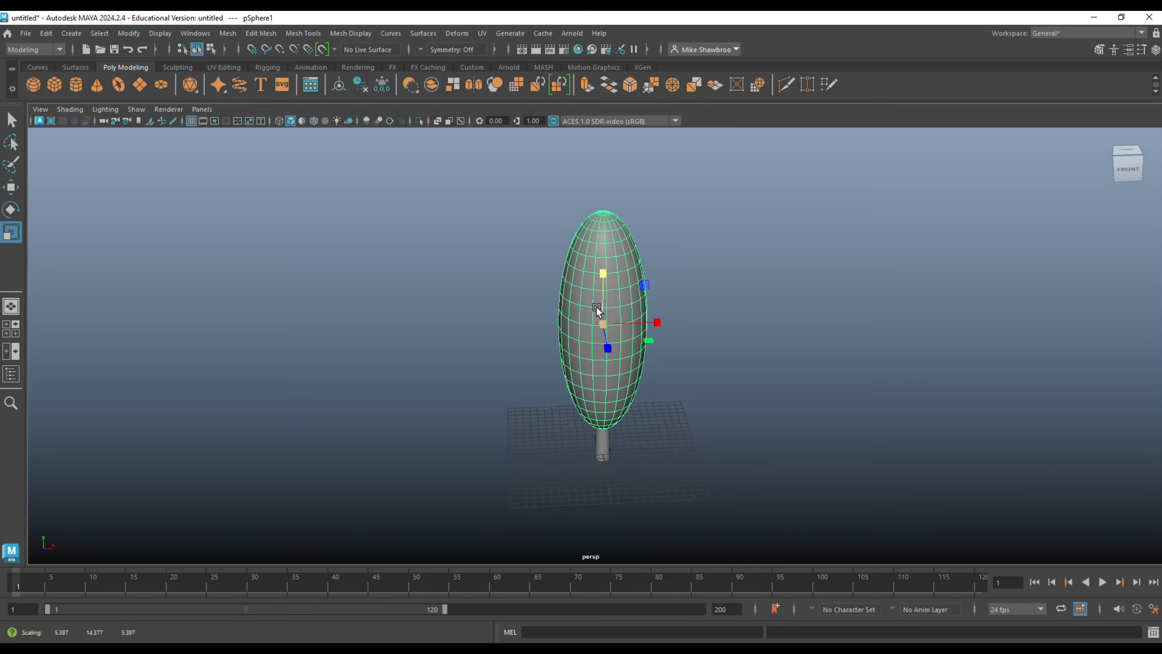
{"action": "left_click_drag", "start_coordinate": [602, 323], "coordinate": [552, 326]}
{"action": "key", "text": "w"}
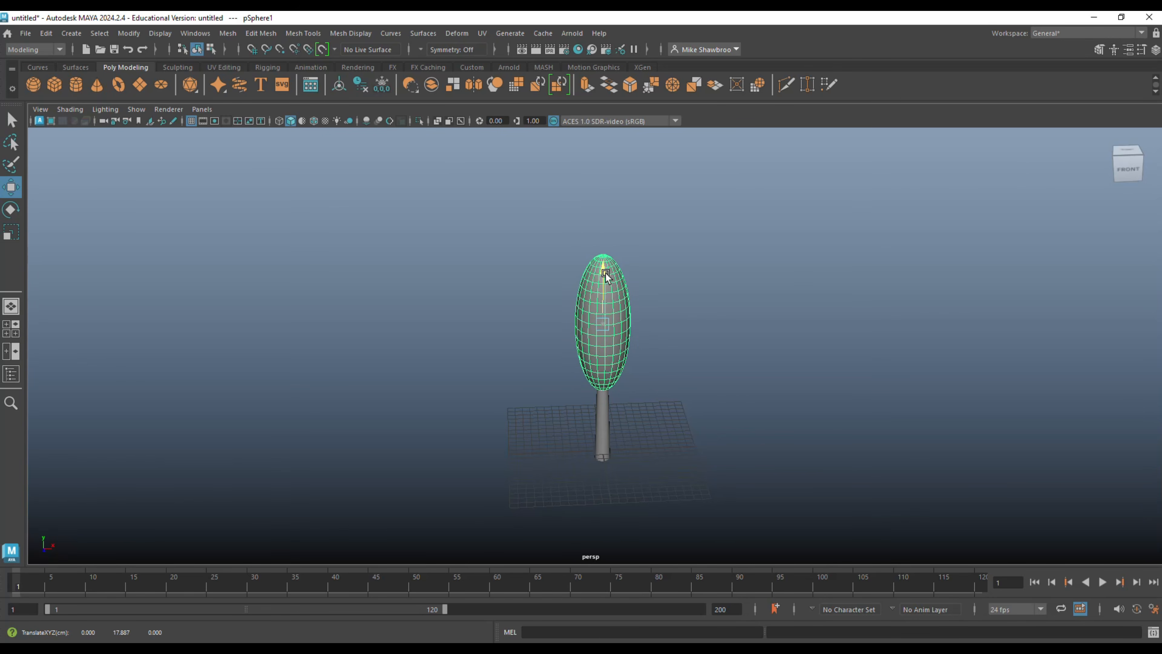
{"action": "left_click_drag", "start_coordinate": [604, 274], "coordinate": [603, 251]}
{"action": "left_click_drag", "start_coordinate": [687, 320], "coordinate": [729, 356], "text": "alt"}
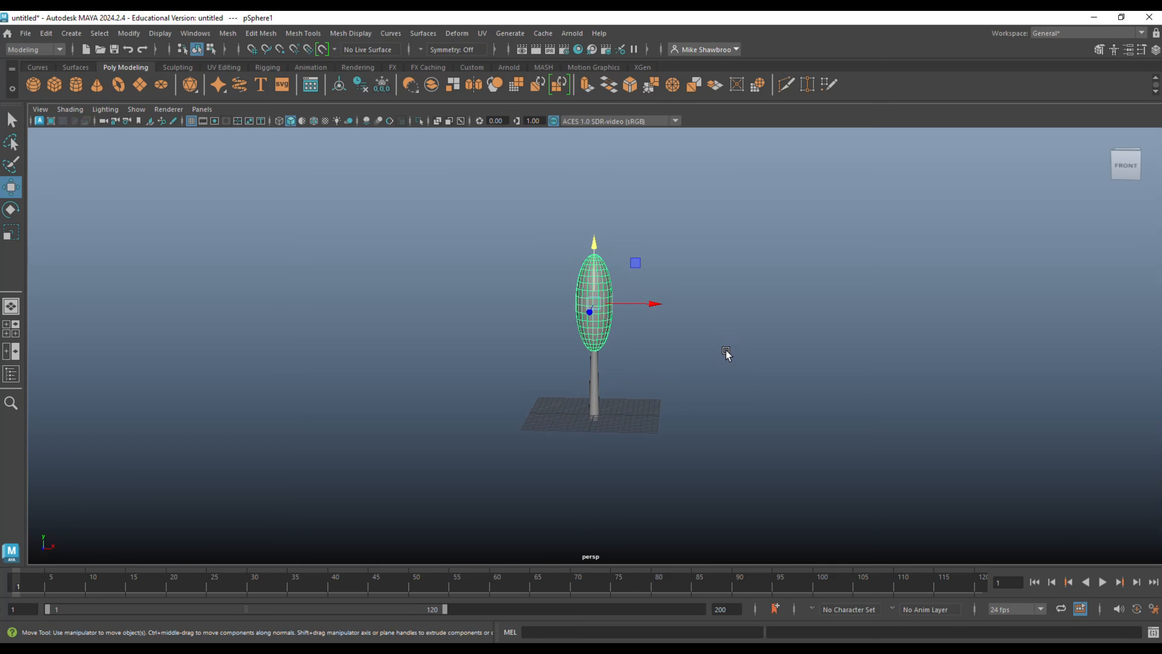
{"action": "key", "text": "Delete"}
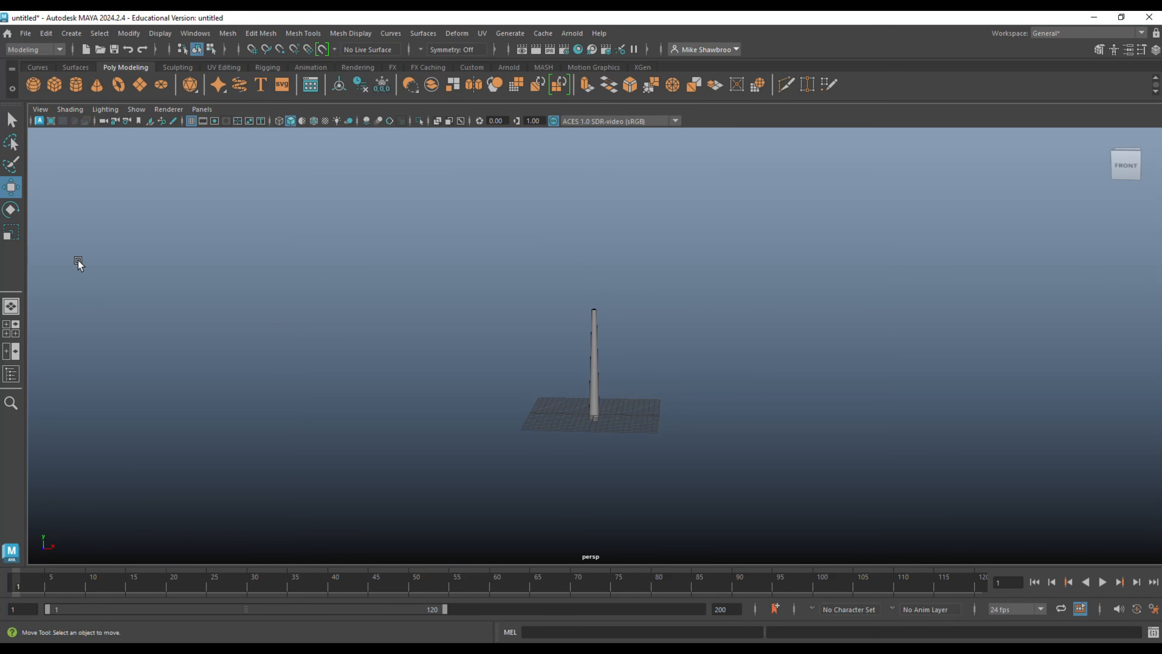
Create a polygon sphere, raise it to about 21.9 above the trunk, and set its axis and height subdivisions to 5 each.
{"action": "left_click", "coordinate": [35, 87]}
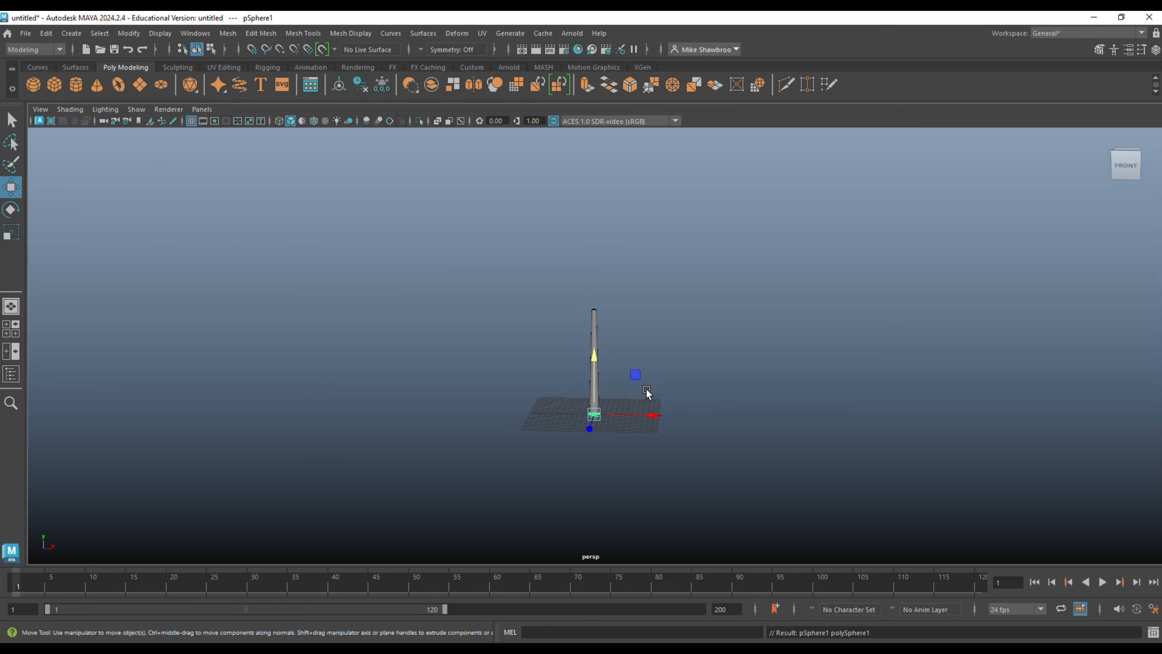
{"action": "left_click_drag", "start_coordinate": [600, 369], "coordinate": [595, 240]}
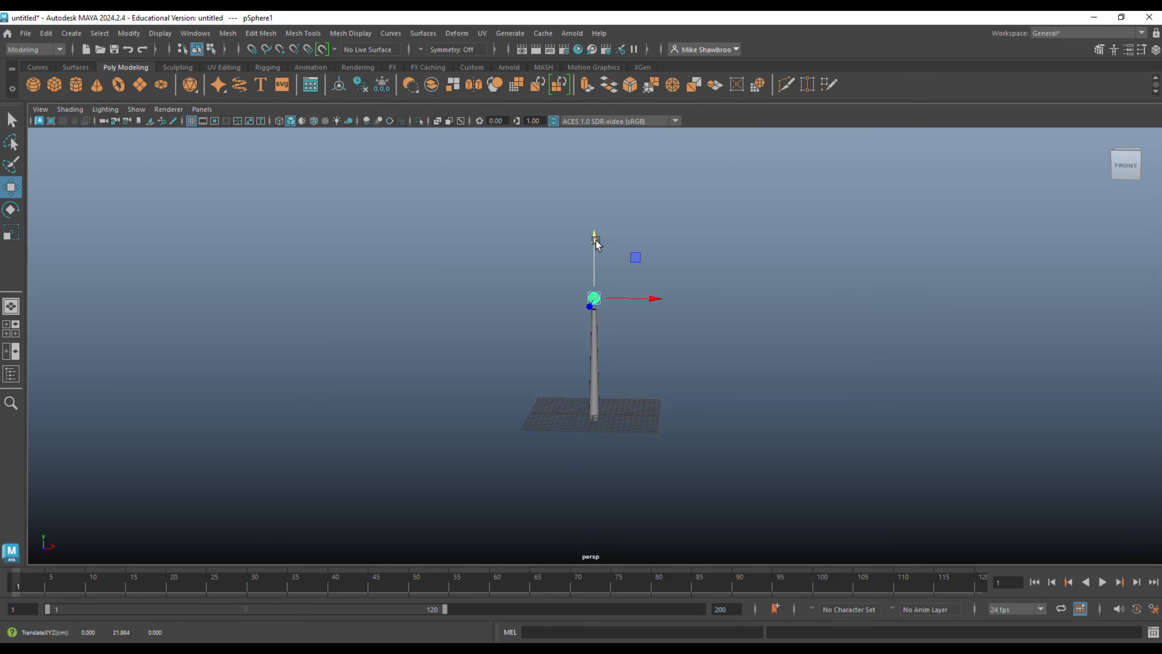
{"action": "key", "text": "ctrl+a"}
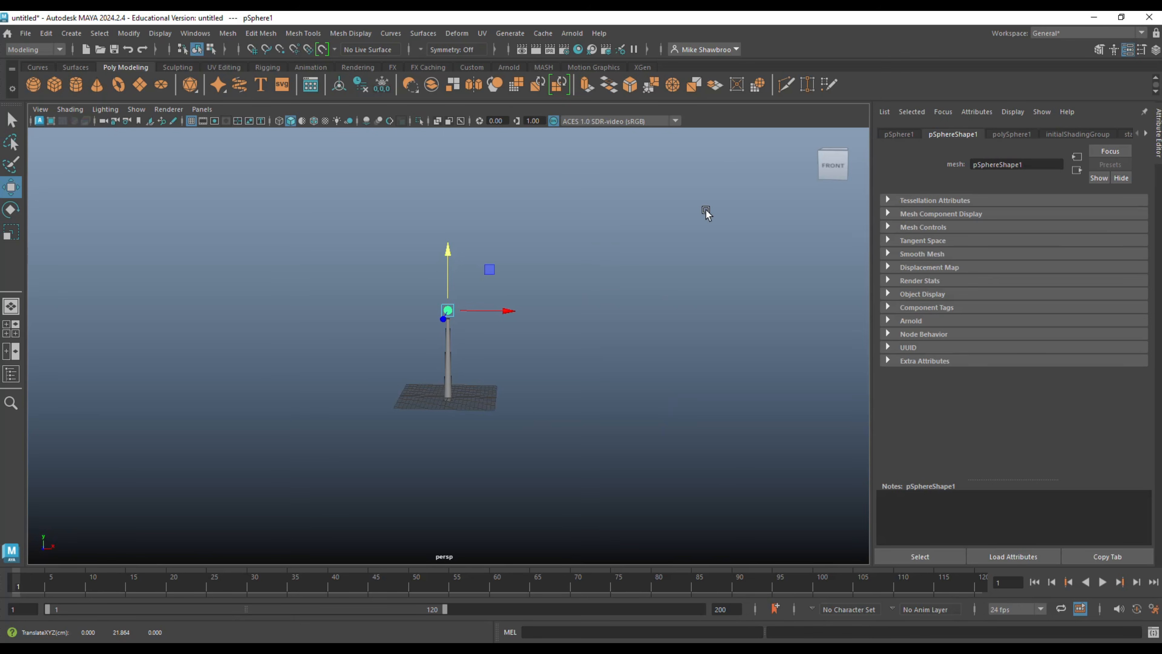
{"action": "left_click", "coordinate": [1011, 134]}
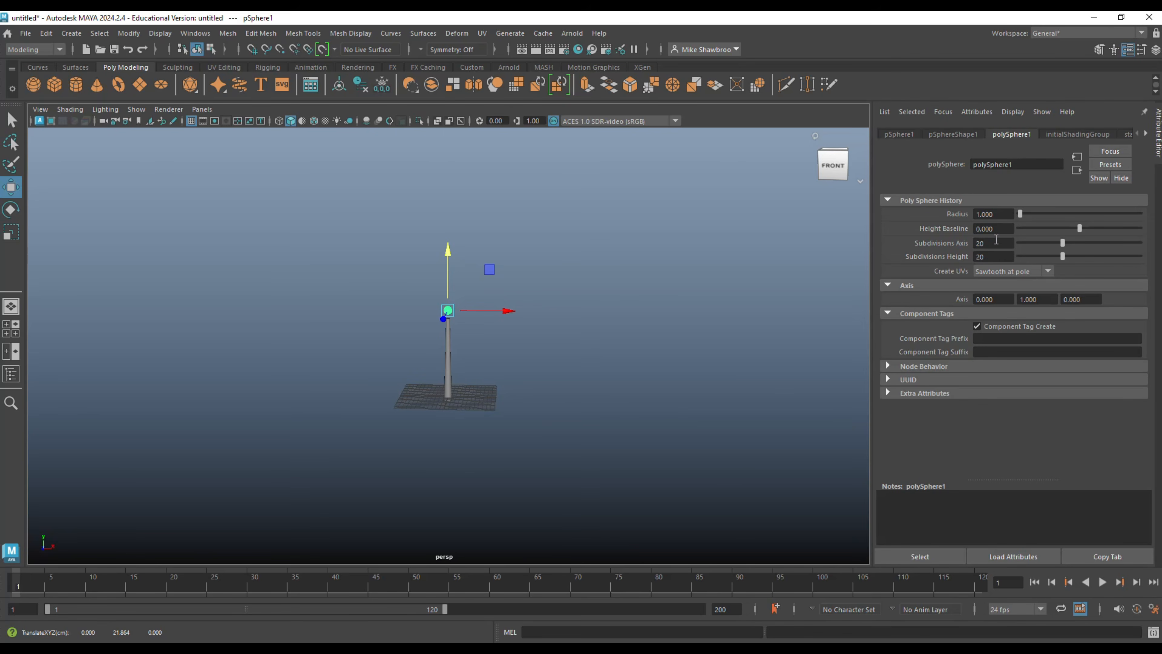
{"action": "double_click", "coordinate": [994, 243]}
{"action": "type", "text": "5"}
{"action": "double_click", "coordinate": [988, 259]}
{"action": "type", "text": "5"}
{"action": "key", "text": "Return"}
Scale the low-poly sphere up uniformly into a large canopy covering the trunk's upper end.
{"action": "left_click", "coordinate": [616, 349]}
{"action": "scroll", "coordinate": [529, 377], "scroll_direction": "up", "scroll_amount": 8}
{"action": "left_click", "coordinate": [448, 187]}
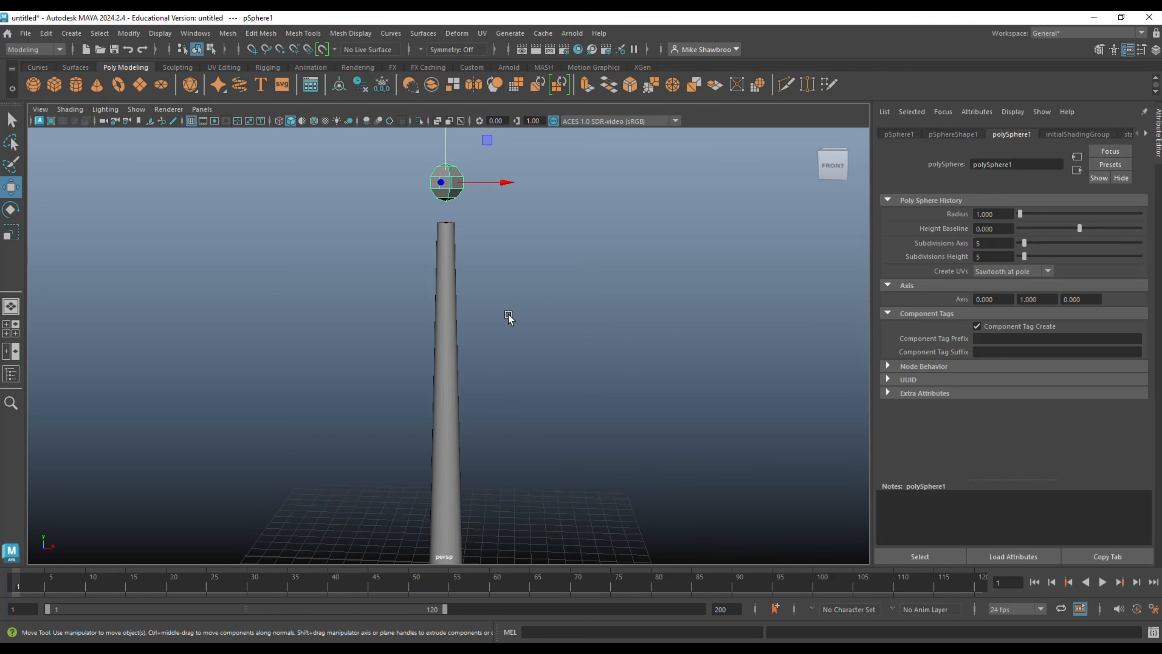
{"action": "scroll", "coordinate": [517, 339], "scroll_direction": "down", "scroll_amount": 7}
{"action": "scroll", "coordinate": [507, 357], "scroll_direction": "up", "scroll_amount": 1}
{"action": "key", "text": "r"}
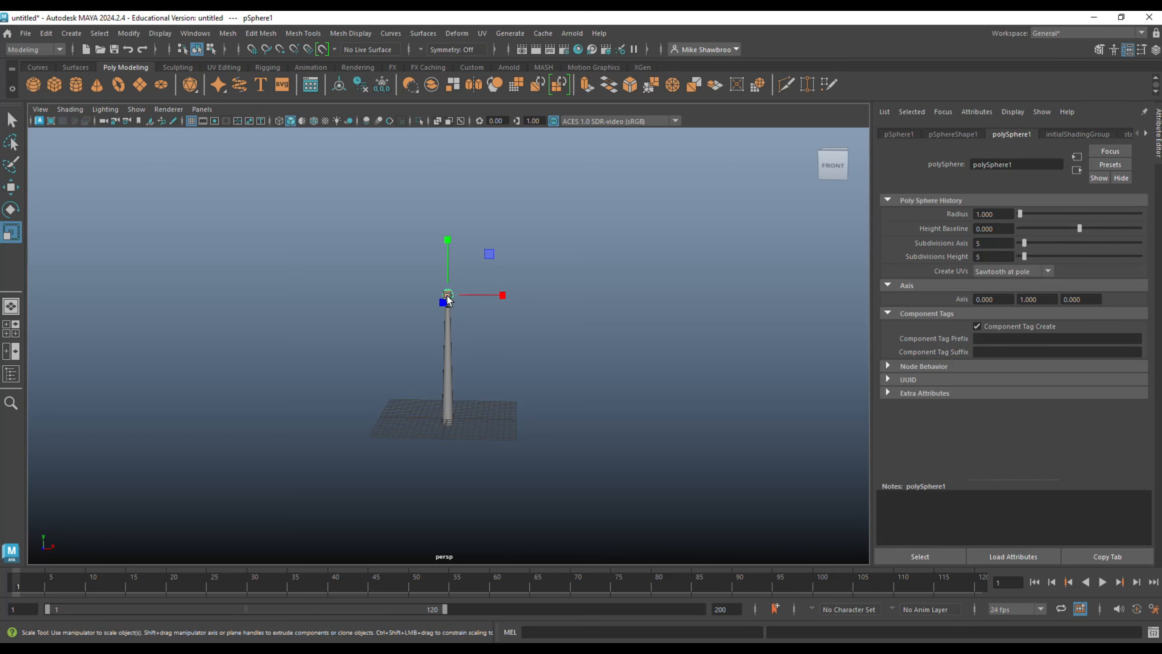
{"action": "left_click_drag", "start_coordinate": [448, 295], "coordinate": [551, 318]}
Enable soft selection with a wider falloff on the canopy's vertices and pull one upper side vertex outward and slightly up.
{"action": "right_click_drag", "start_coordinate": [529, 220], "coordinate": [483, 223]}
{"action": "left_click_drag", "start_coordinate": [553, 284], "coordinate": [582, 347], "text": "alt"}
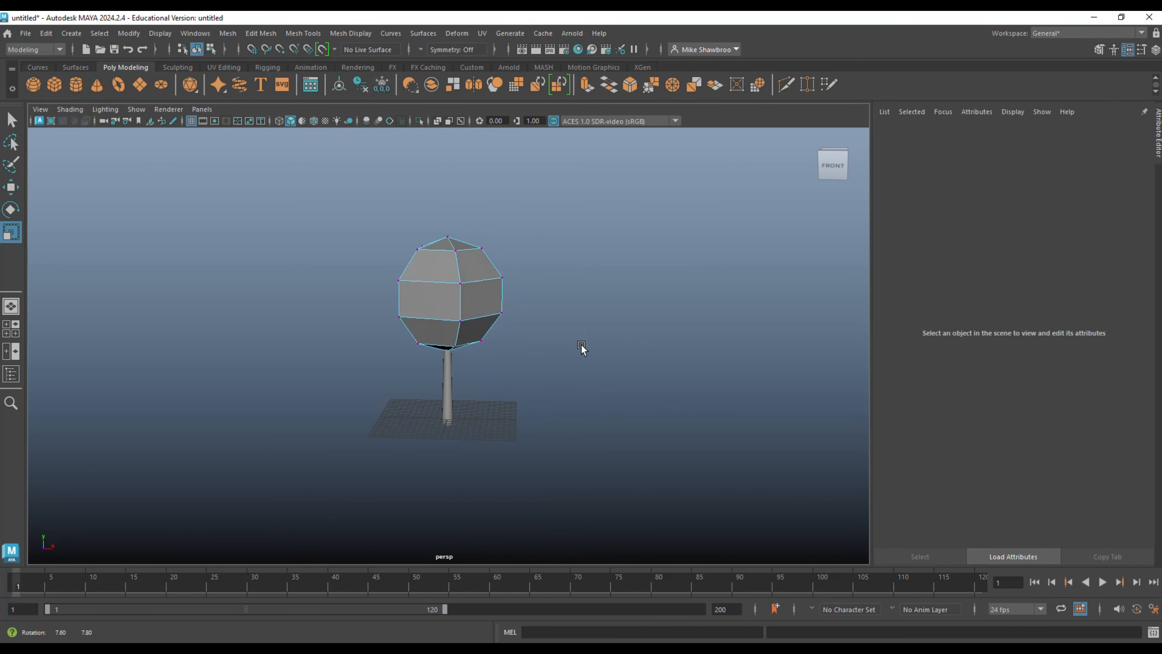
{"action": "left_click", "coordinate": [502, 278]}
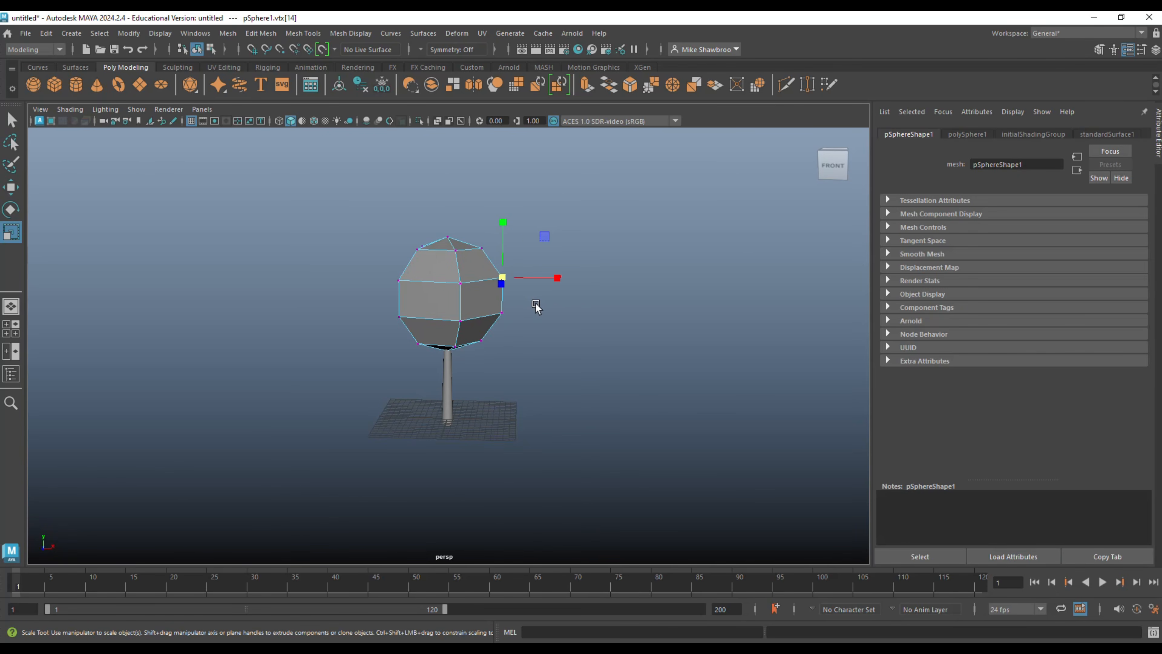
{"action": "key", "text": "b"}
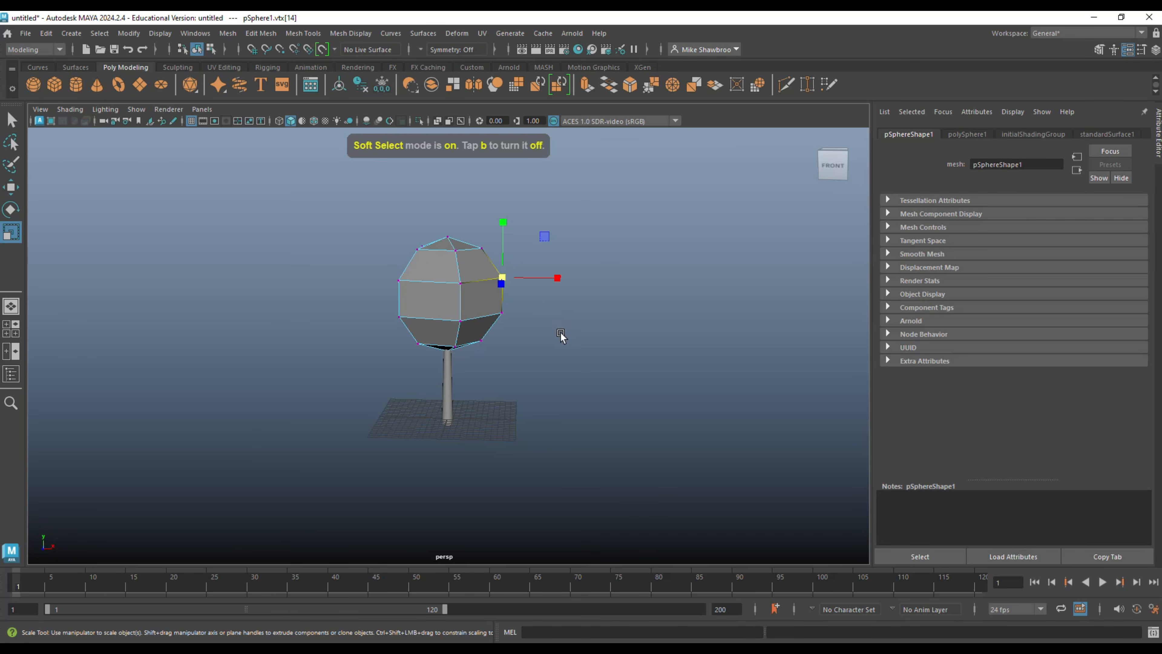
{"action": "left_click_drag", "start_coordinate": [590, 337], "coordinate": [623, 350]}
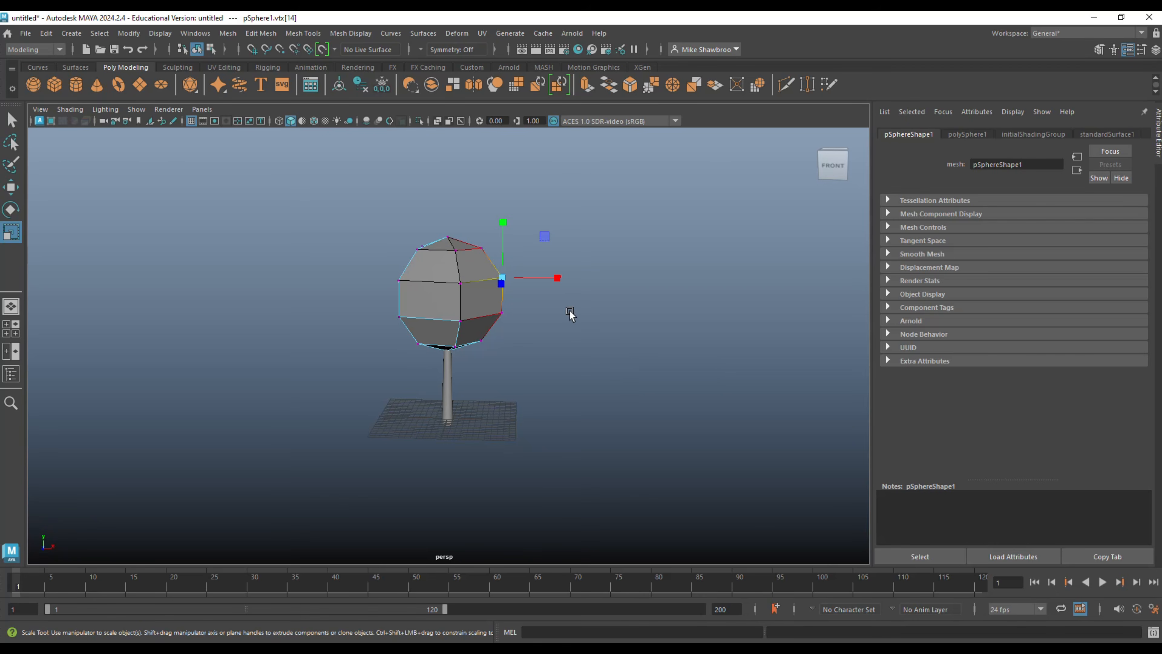
{"action": "key", "text": "w"}
{"action": "left_click_drag", "start_coordinate": [503, 279], "coordinate": [513, 267]}
Shift several more side and lower vertices around the canopy to give it an irregular outline.
{"action": "left_click", "coordinate": [397, 278]}
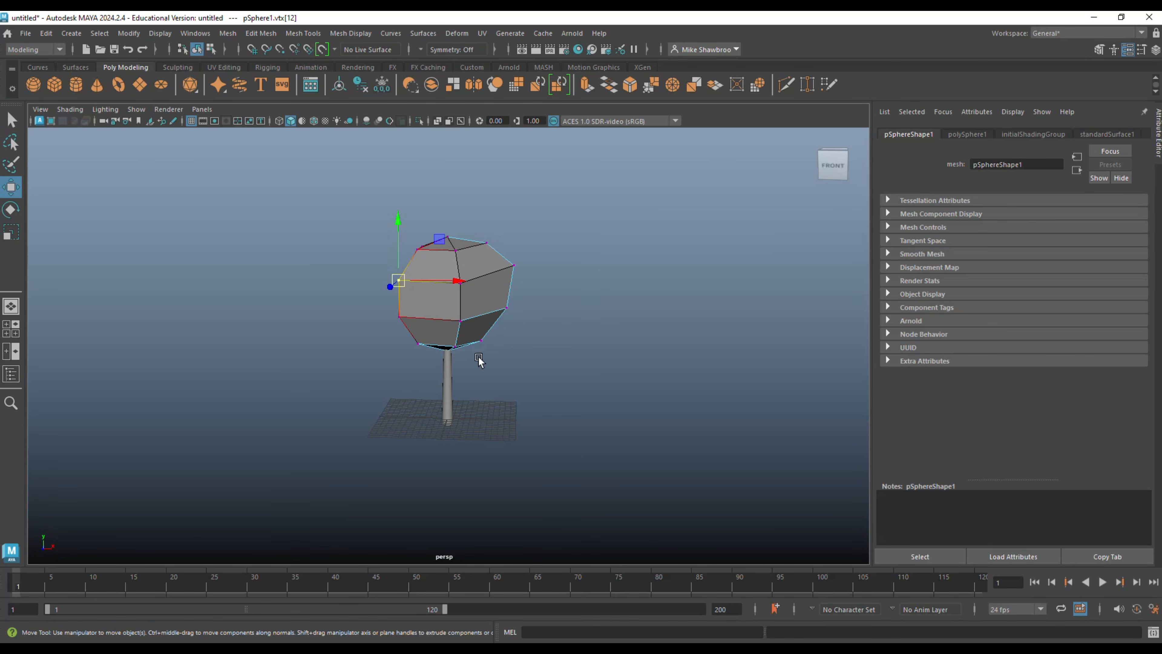
{"action": "left_click_drag", "start_coordinate": [532, 378], "coordinate": [568, 363], "text": "alt"}
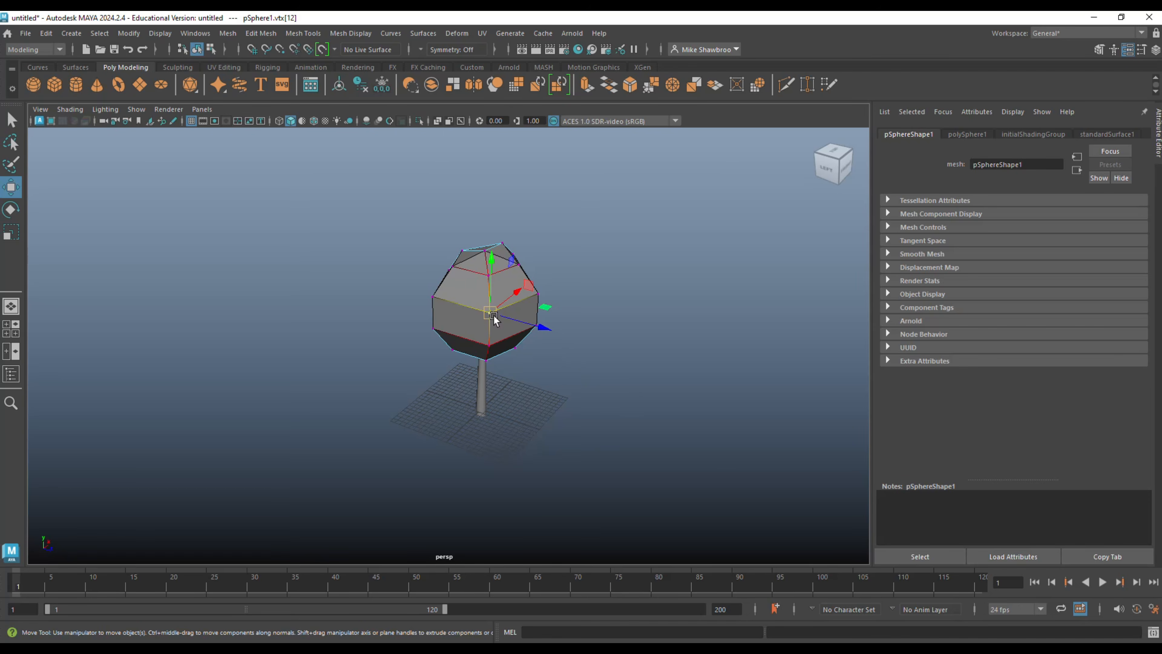
{"action": "mouse_move", "coordinate": [507, 327]}
{"action": "left_mouse_down", "text": "alt"}
{"action": "mouse_move", "coordinate": [534, 349]}
{"action": "mouse_move", "coordinate": [507, 337]}
{"action": "left_mouse_up", "text": "alt"}
{"action": "left_click", "coordinate": [454, 307]}
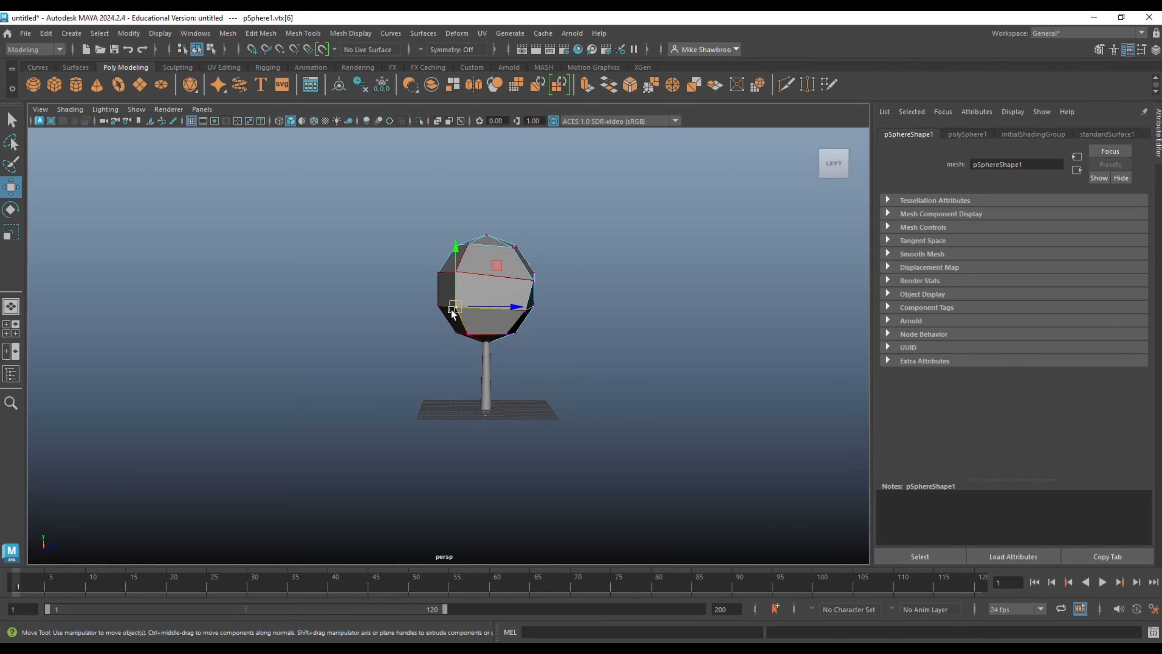
{"action": "left_click_drag", "start_coordinate": [452, 312], "coordinate": [480, 343], "text": "alt"}
{"action": "left_click", "coordinate": [405, 293]}
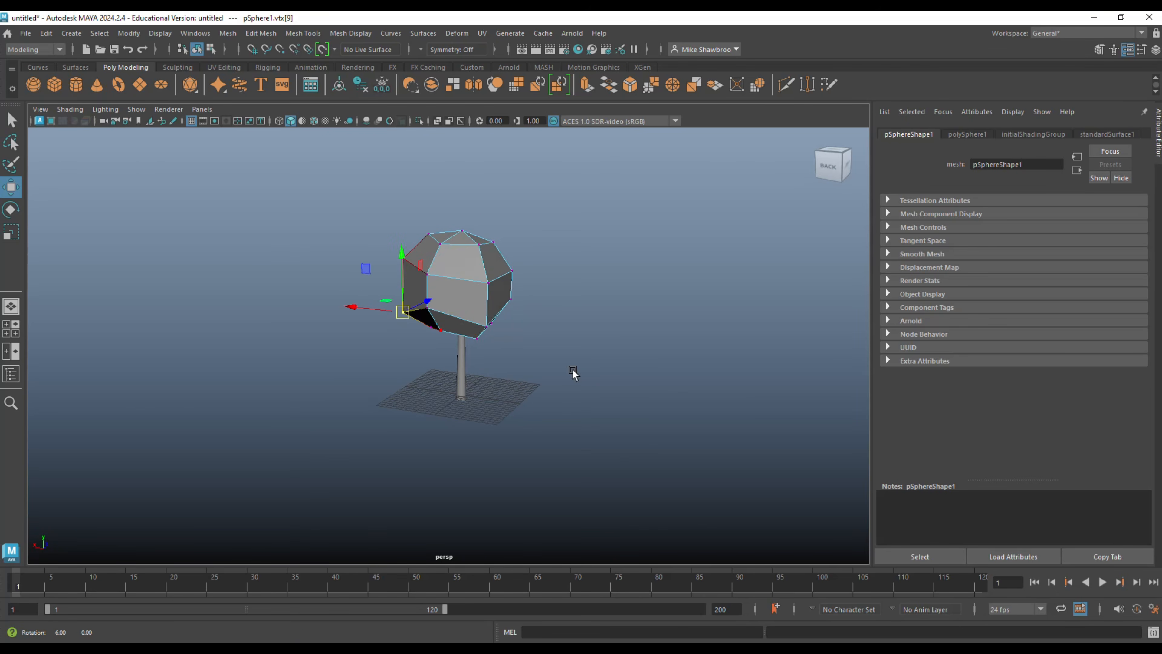
{"action": "left_click_drag", "start_coordinate": [573, 373], "coordinate": [526, 402], "text": "alt"}
{"action": "left_click", "coordinate": [472, 337]}
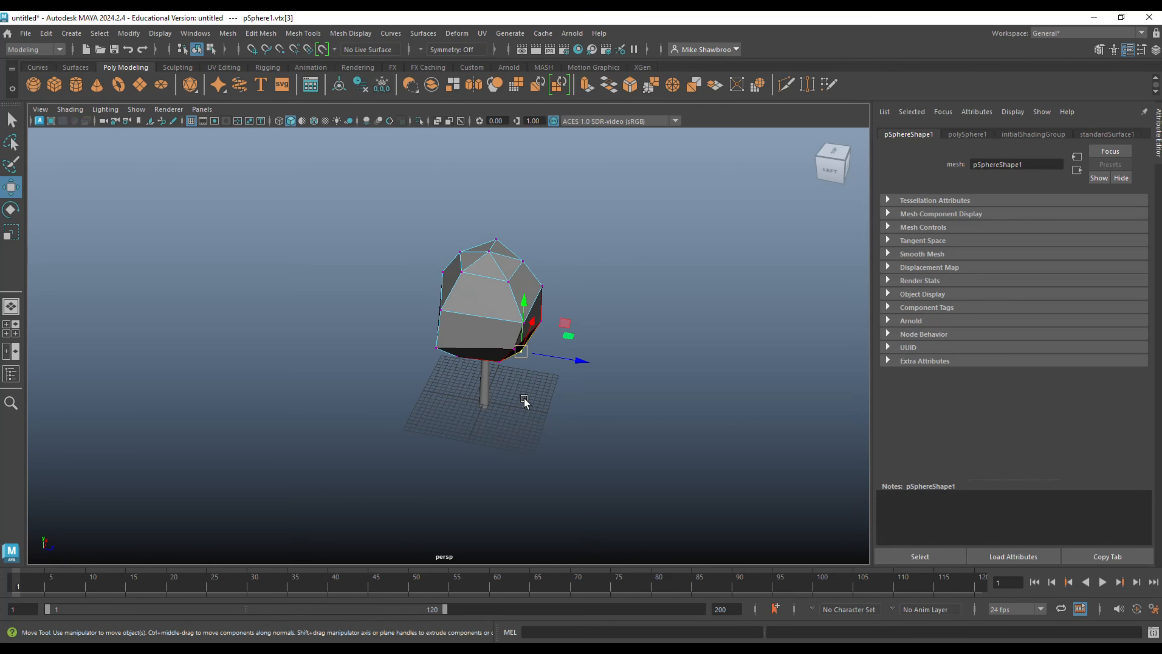
Adjust the height of the canopy's top vertex with soft selection.
{"action": "left_click", "coordinate": [489, 252]}
{"action": "left_click_drag", "start_coordinate": [490, 199], "coordinate": [586, 303]}
{"action": "scroll", "coordinate": [581, 316], "scroll_direction": "down", "scroll_amount": 3}
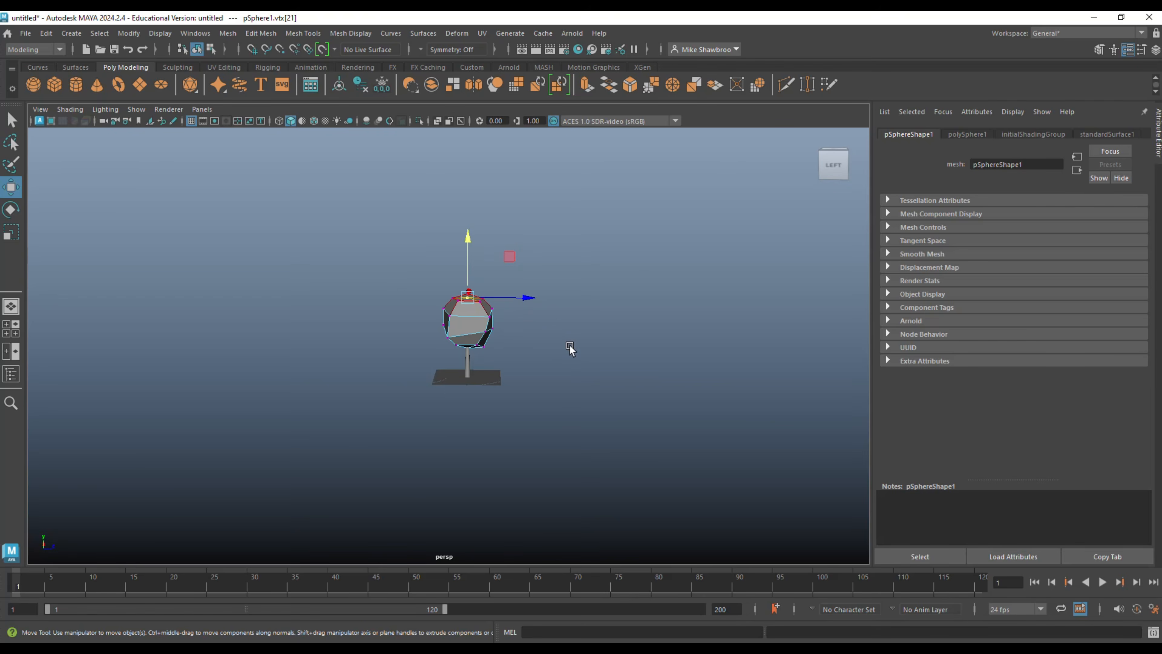
{"action": "middle_click_drag", "start_coordinate": [569, 349], "coordinate": [532, 332], "text": "alt"}
Duplicate the canopy and trunk together, offset the copy about 35.6 along Z, and repeat the duplication twice at the same spacing.
{"action": "right_click_drag", "start_coordinate": [542, 263], "coordinate": [587, 258]}
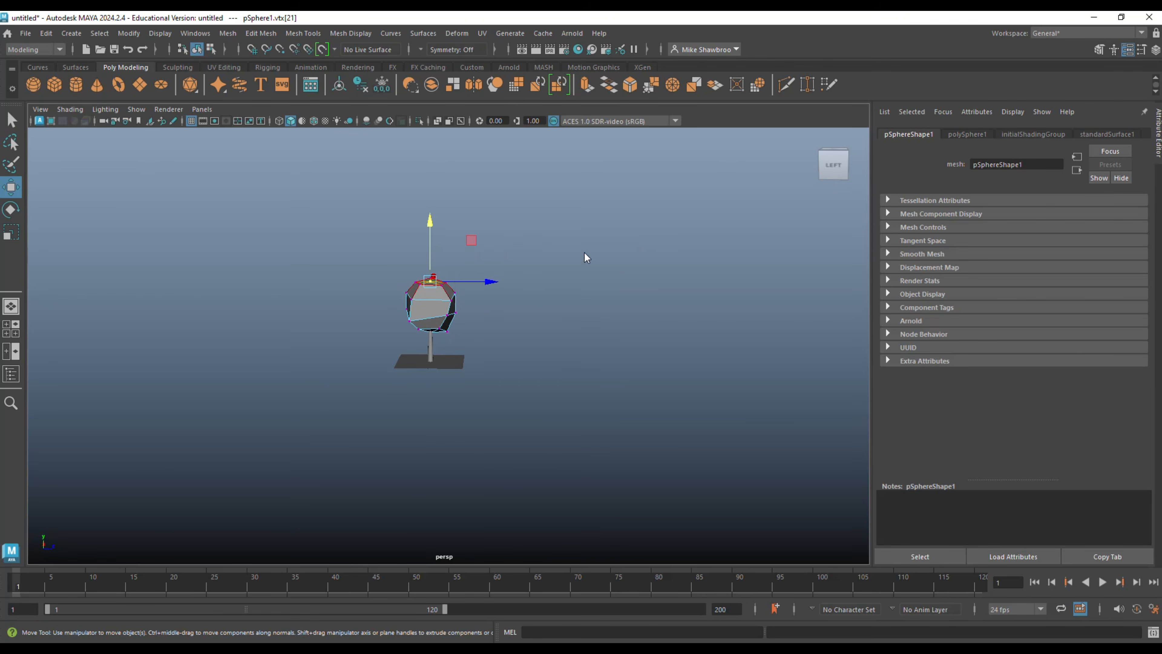
{"action": "left_click_drag", "start_coordinate": [379, 273], "coordinate": [482, 407]}
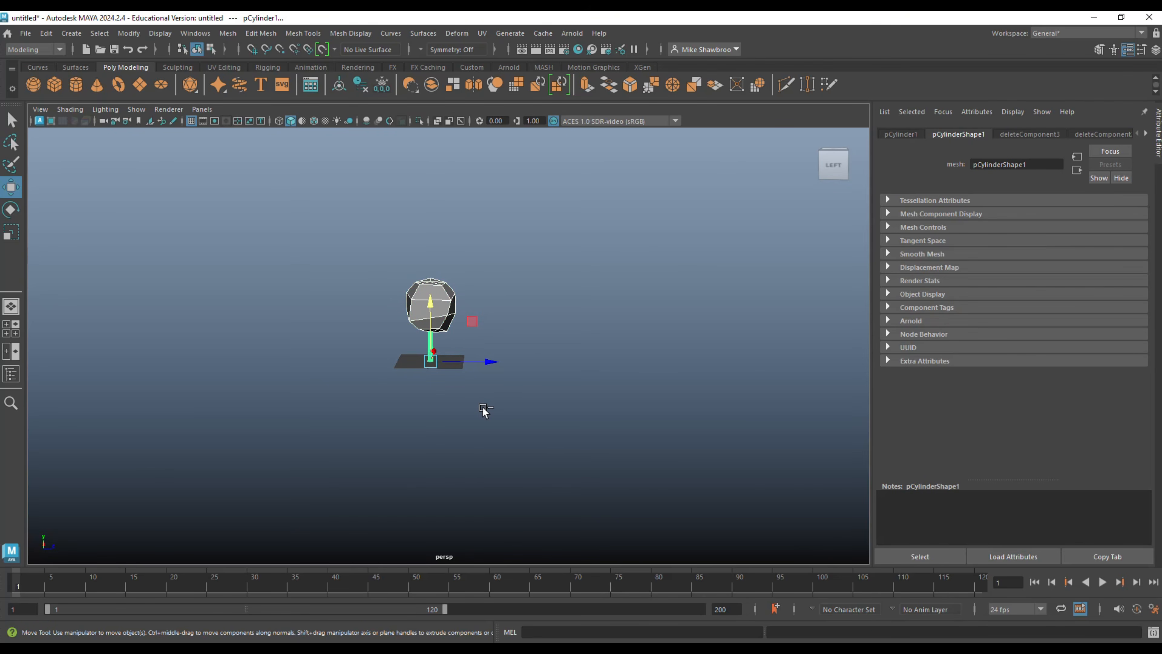
{"action": "key", "text": "ctrl+d"}
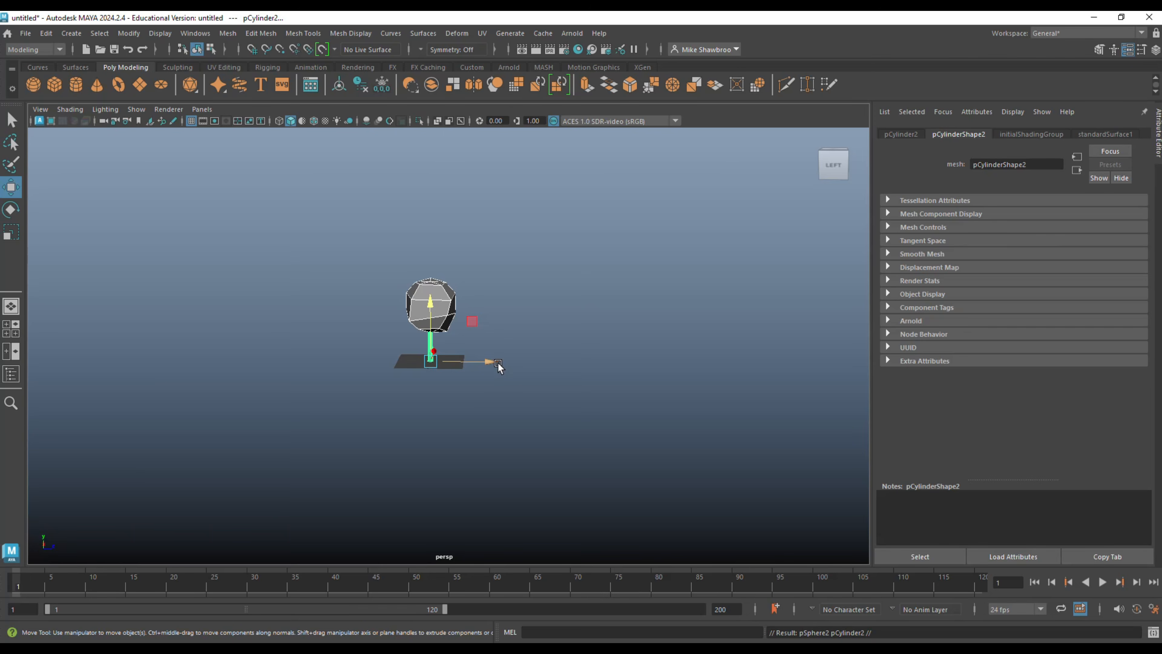
{"action": "left_click_drag", "start_coordinate": [496, 364], "coordinate": [594, 375]}
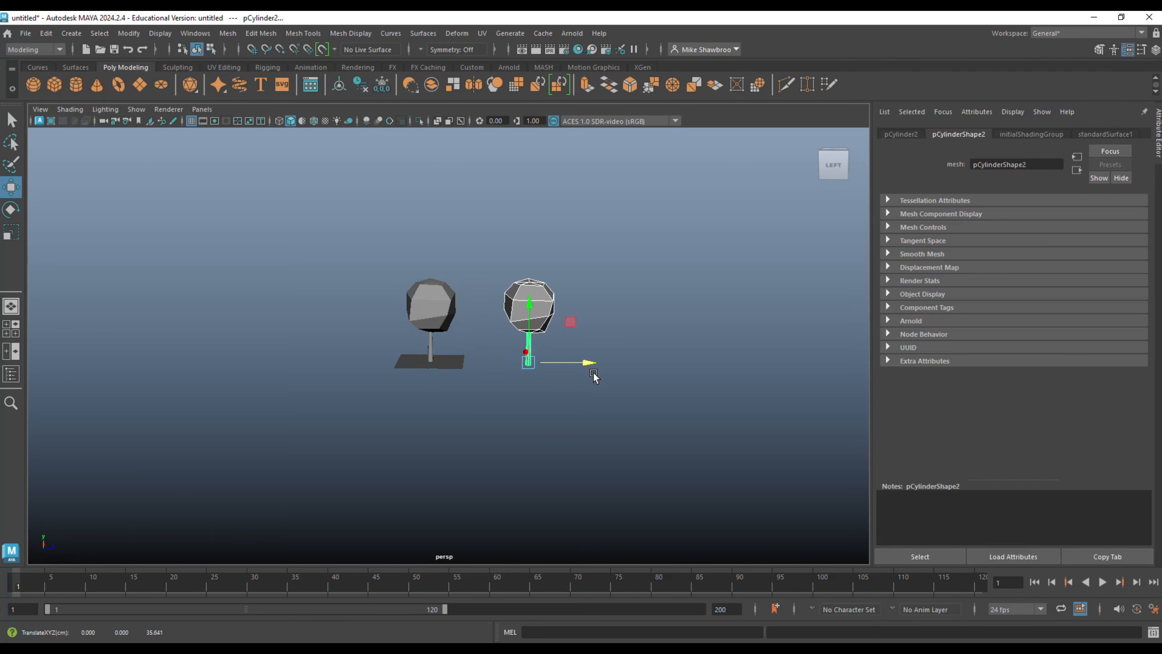
{"action": "key", "text": "shift+d"}
{"action": "key", "text": "shift+d"}
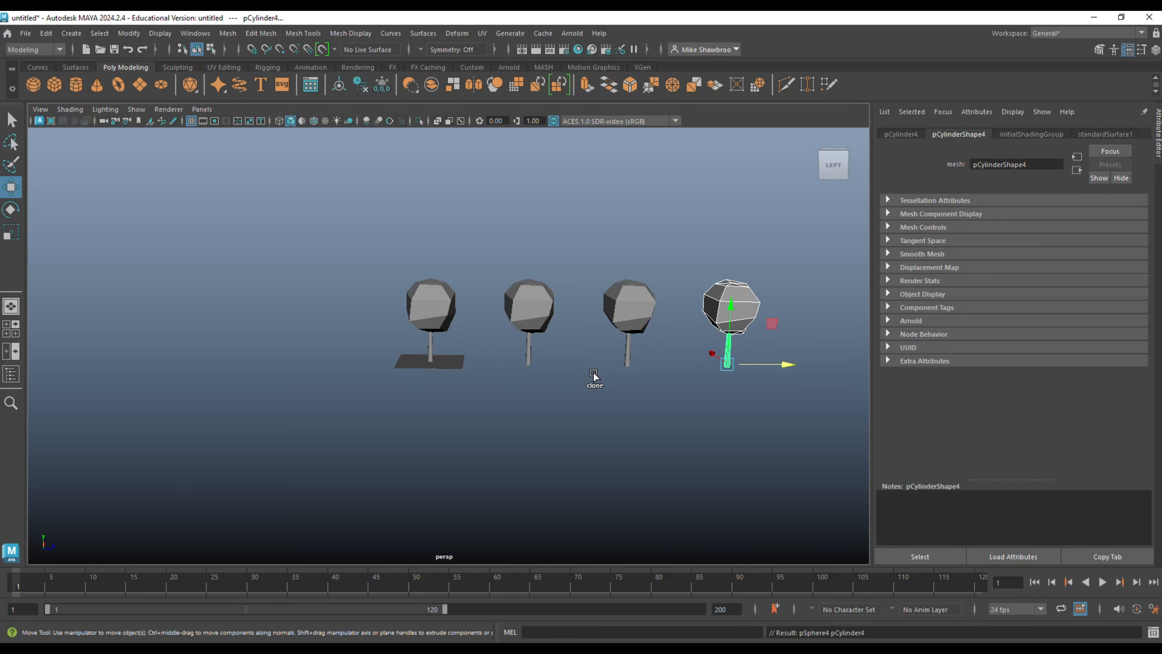
Rotate the canopies of the three duplicated trees about the vertical axis so that each tree looks different.
{"action": "left_click_drag", "start_coordinate": [563, 401], "coordinate": [534, 341], "text": "alt"}
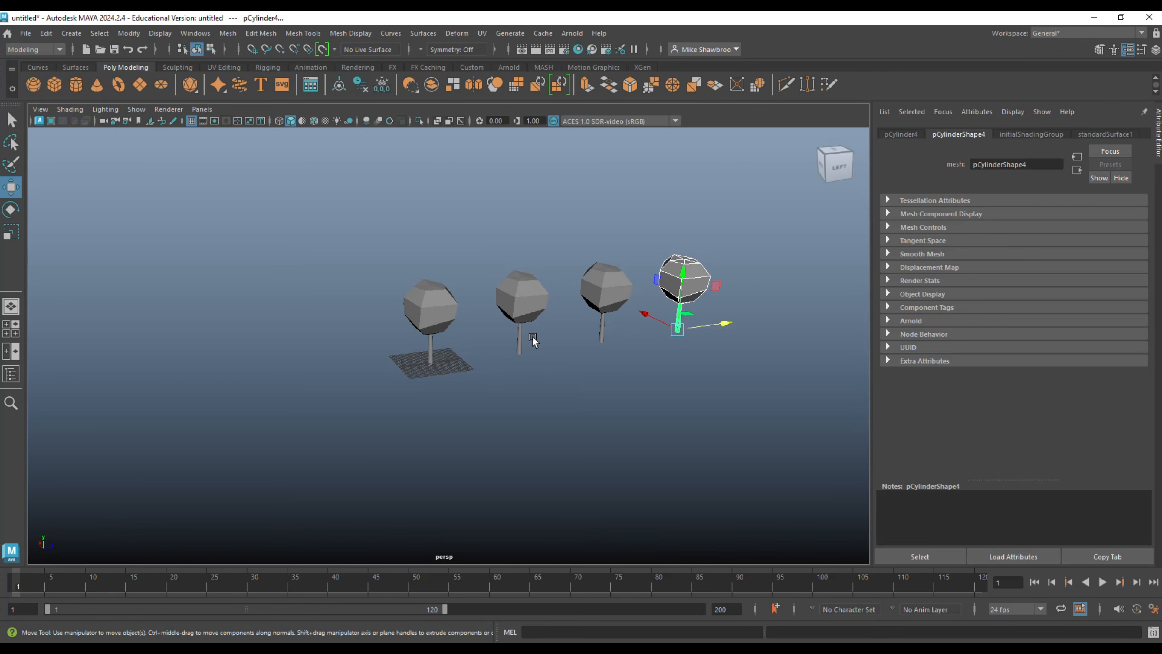
{"action": "left_click", "coordinate": [522, 302]}
{"action": "key", "text": "e"}
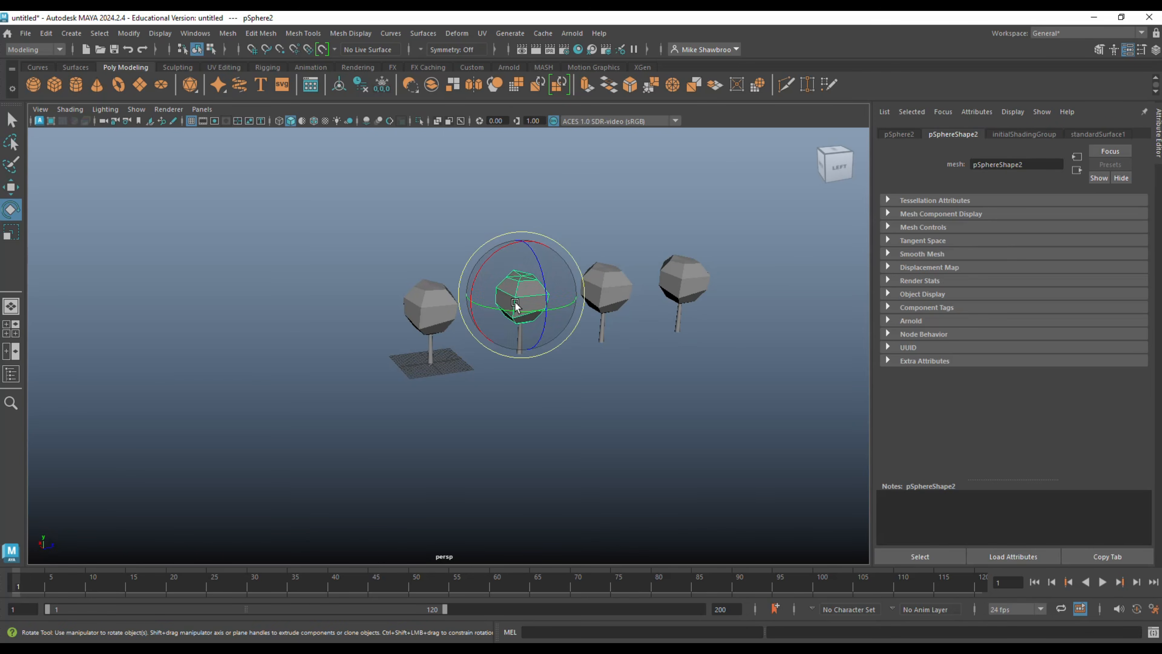
{"action": "left_click_drag", "start_coordinate": [532, 319], "coordinate": [548, 315]}
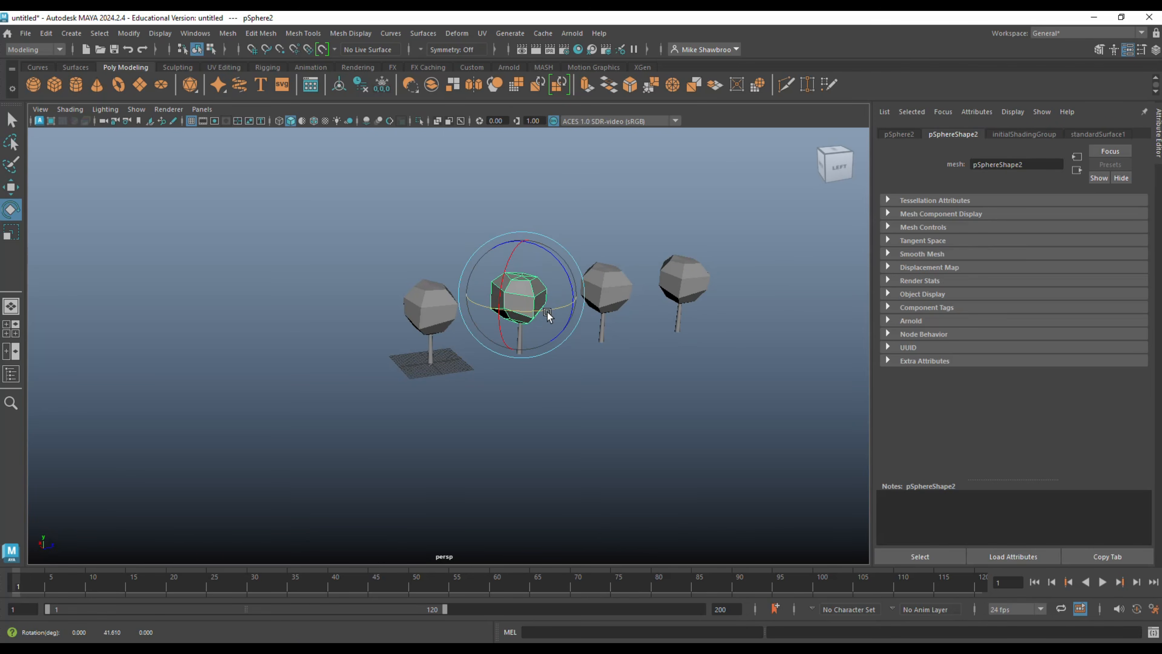
{"action": "left_click", "coordinate": [625, 285]}
{"action": "left_click_drag", "start_coordinate": [635, 264], "coordinate": [643, 393]}
{"action": "left_click", "coordinate": [671, 297]}
{"action": "scroll", "coordinate": [637, 400], "scroll_direction": "up", "scroll_amount": 2}
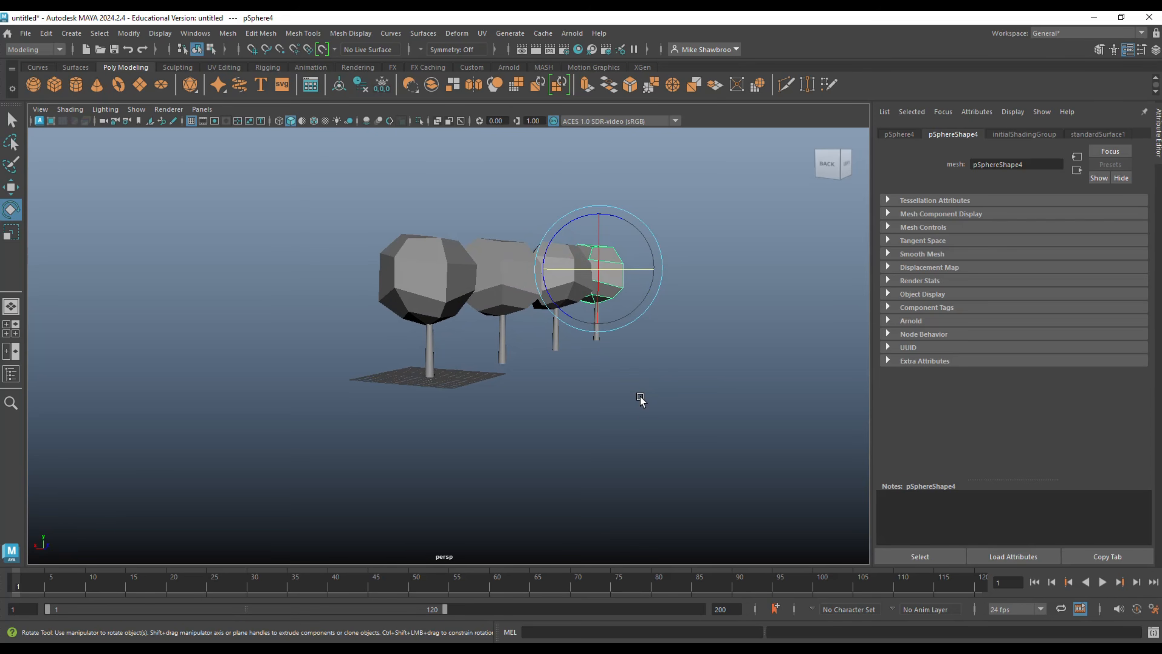
{"action": "scroll", "coordinate": [639, 398], "scroll_direction": "down", "scroll_amount": 2}
{"action": "scroll", "coordinate": [640, 398], "scroll_direction": "up", "scroll_amount": 2}
{"action": "scroll", "coordinate": [640, 400], "scroll_direction": "down", "scroll_amount": 2}
{"action": "left_click_drag", "start_coordinate": [638, 402], "coordinate": [573, 428], "text": "alt"}
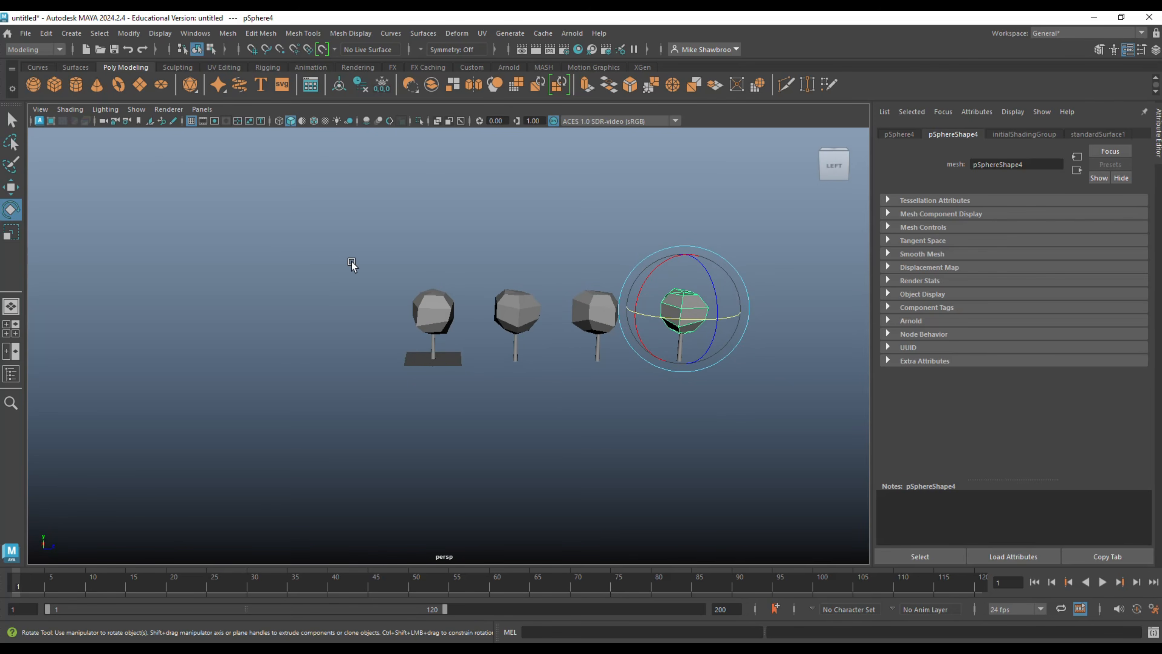
Delete all four trunks and the three duplicated canopies, keeping only the original canopy.
{"action": "left_click_drag", "start_coordinate": [332, 260], "coordinate": [759, 449]}
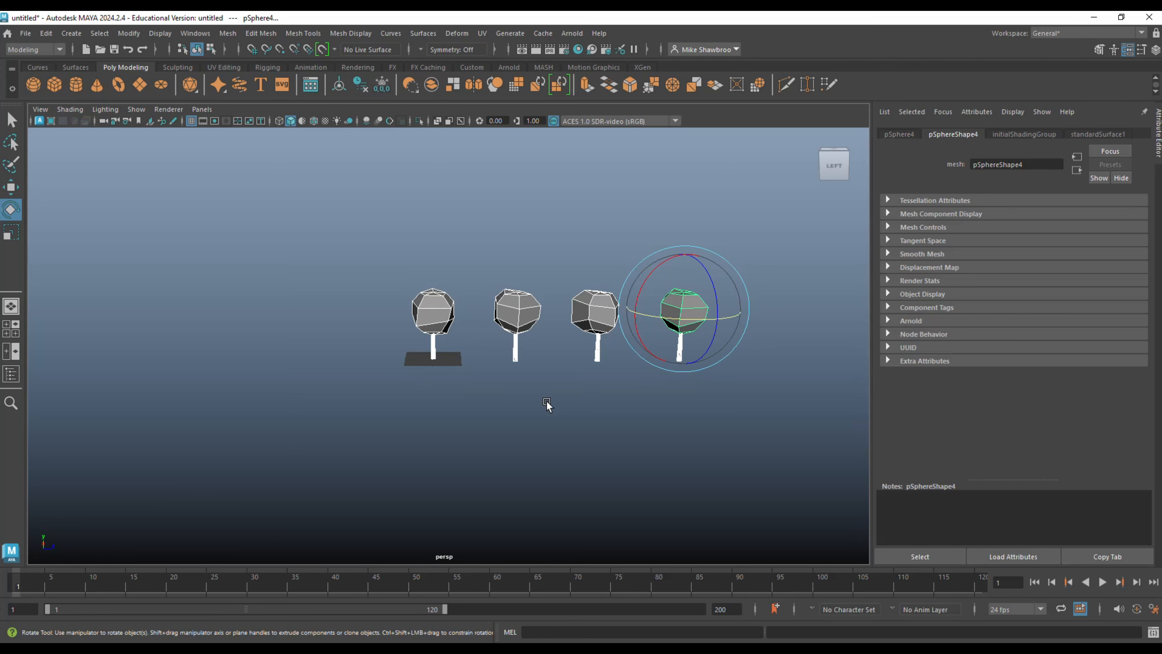
{"action": "left_click", "coordinate": [493, 412]}
{"action": "left_click_drag", "start_coordinate": [410, 356], "coordinate": [754, 398]}
{"action": "key", "text": "Delete"}
{"action": "left_click_drag", "start_coordinate": [489, 261], "coordinate": [673, 348]}
{"action": "key", "text": "Delete"}
Create a new polygon cylinder at the grid centre and stretch it vertically into a slender trunk.
{"action": "scroll", "coordinate": [556, 375], "scroll_direction": "up", "scroll_amount": 3}
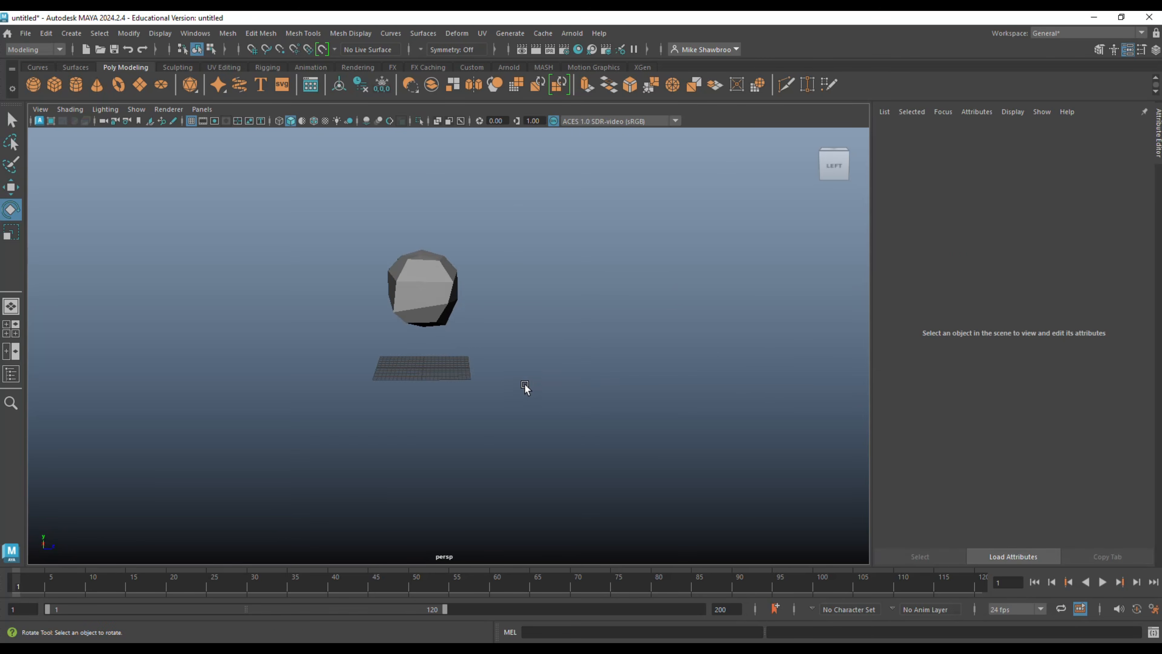
{"action": "middle_click_drag", "start_coordinate": [525, 387], "coordinate": [562, 328], "text": "alt"}
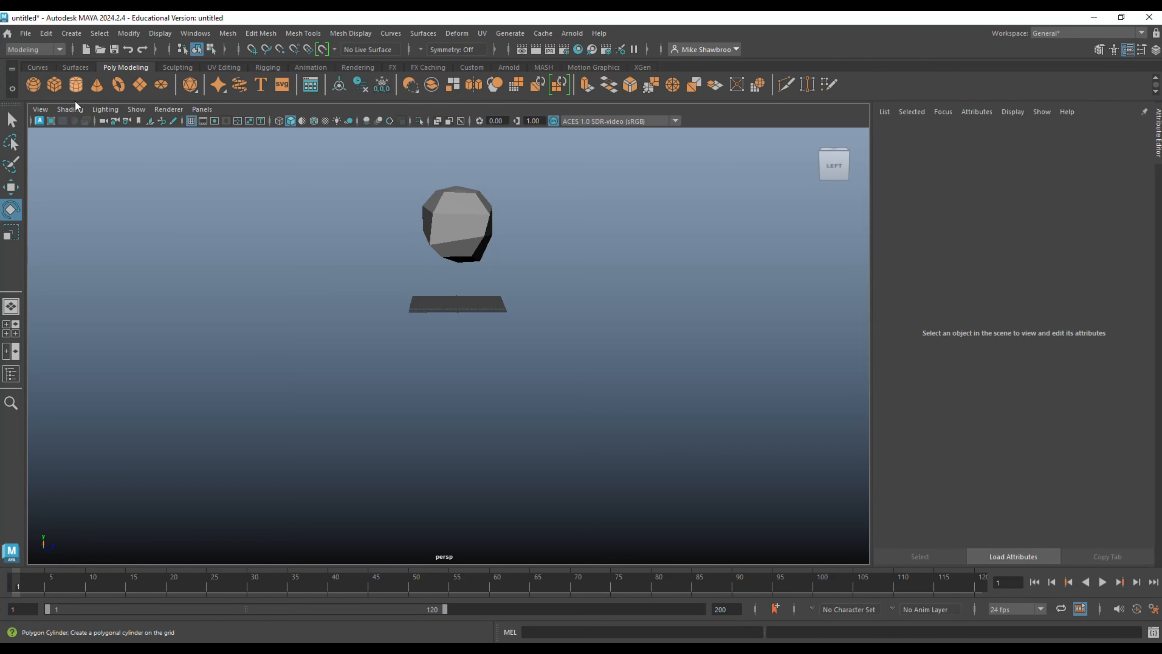
{"action": "left_click", "coordinate": [76, 89]}
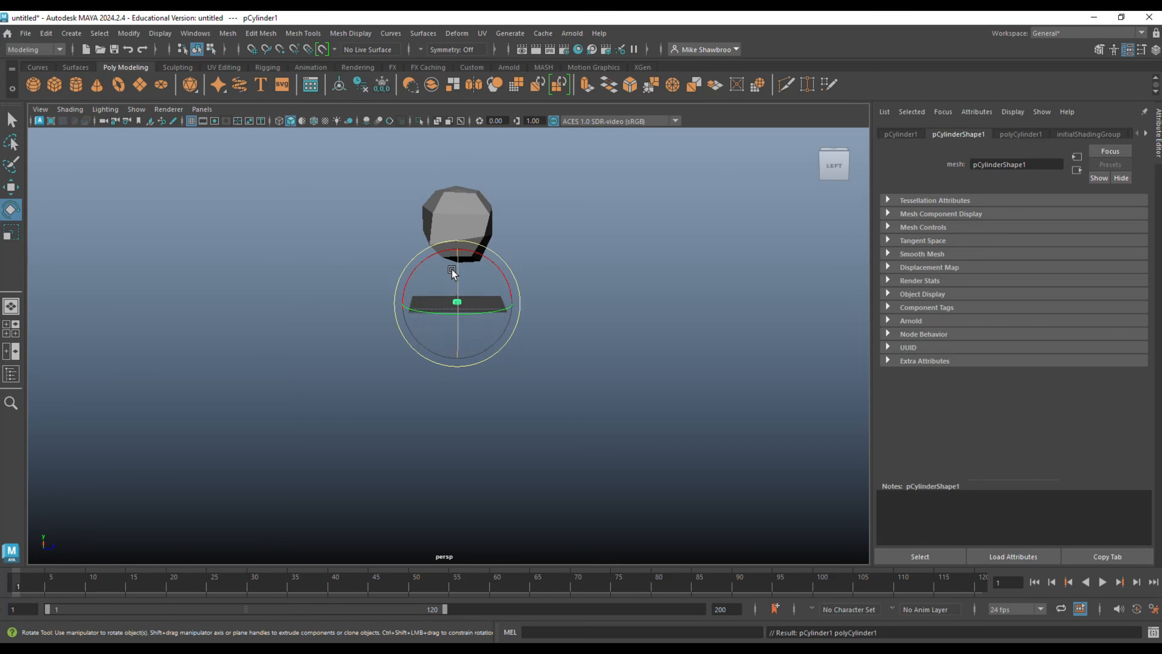
{"action": "key", "text": "r"}
{"action": "mouse_move", "coordinate": [456, 251]}
{"action": "left_mouse_down"}
{"action": "mouse_move", "coordinate": [434, 176]}
{"action": "mouse_move", "coordinate": [453, 254]}
{"action": "left_mouse_up"}
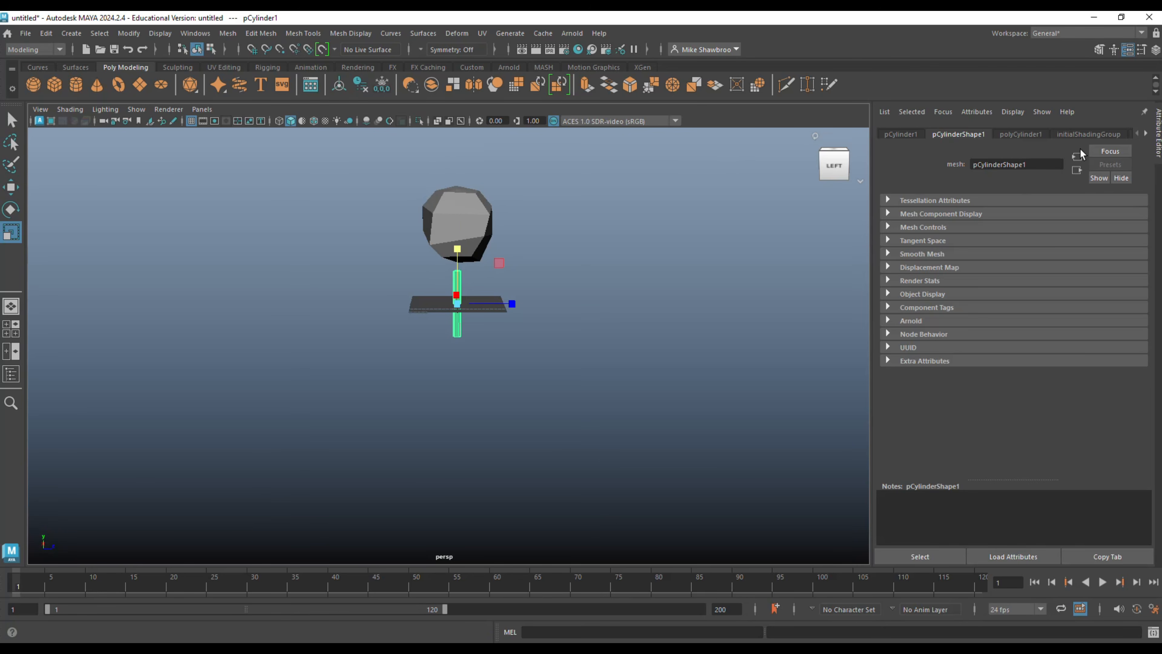
Set the new trunk cylinder's axis subdivisions to 5.
{"action": "left_click", "coordinate": [1021, 134]}
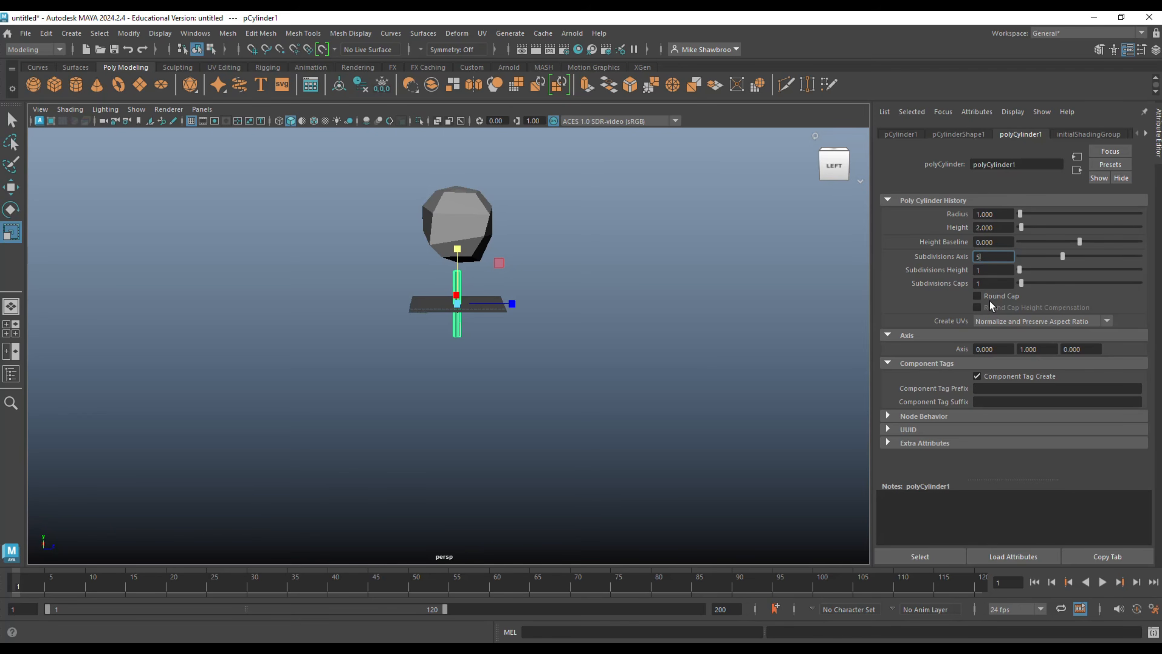
{"action": "key", "text": "Return"}
{"action": "left_click", "coordinate": [672, 347]}
{"action": "scroll", "coordinate": [513, 370], "scroll_direction": "up", "scroll_amount": 5}
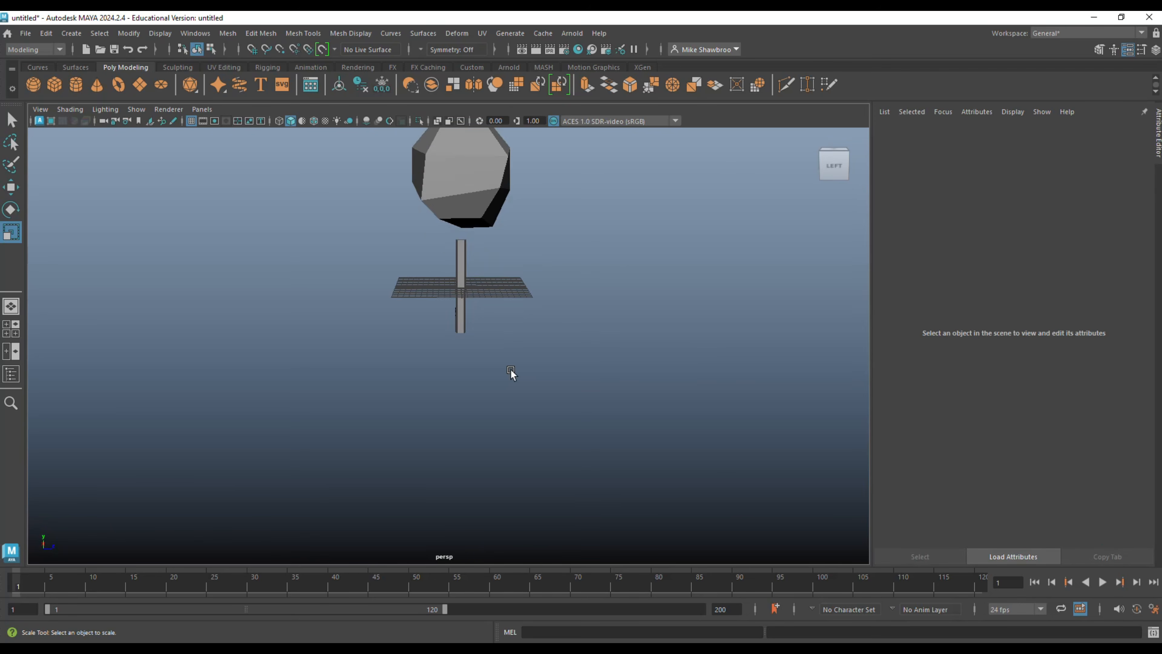
{"action": "left_click", "coordinate": [466, 319]}
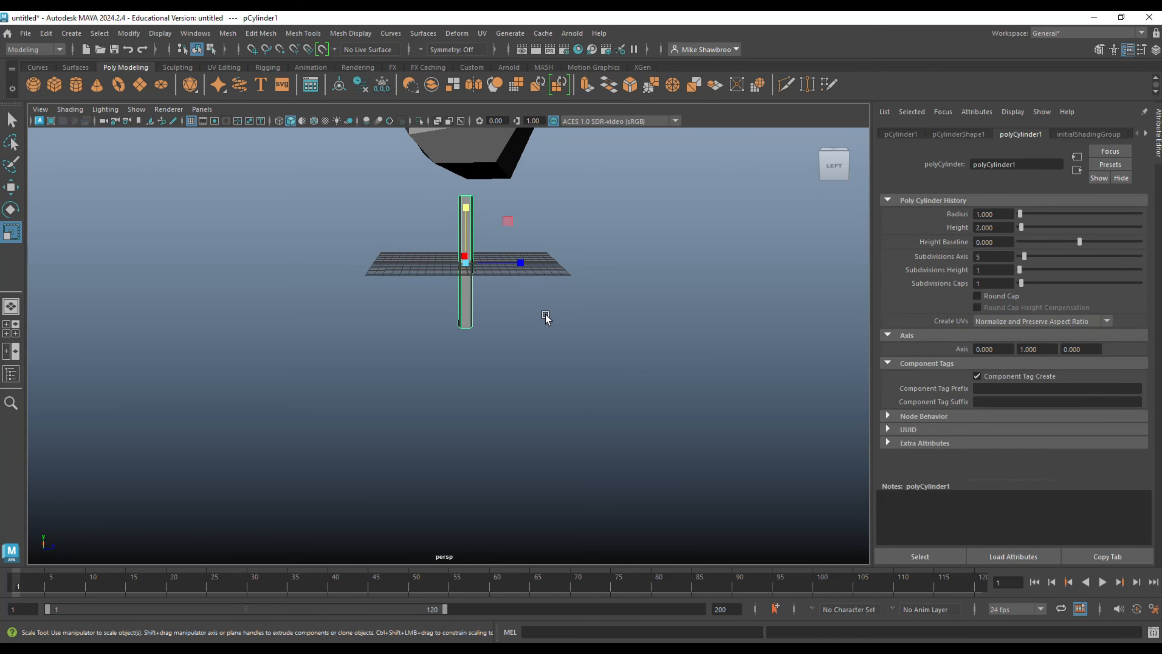
{"action": "left_click_drag", "start_coordinate": [546, 316], "coordinate": [584, 401], "text": "alt"}
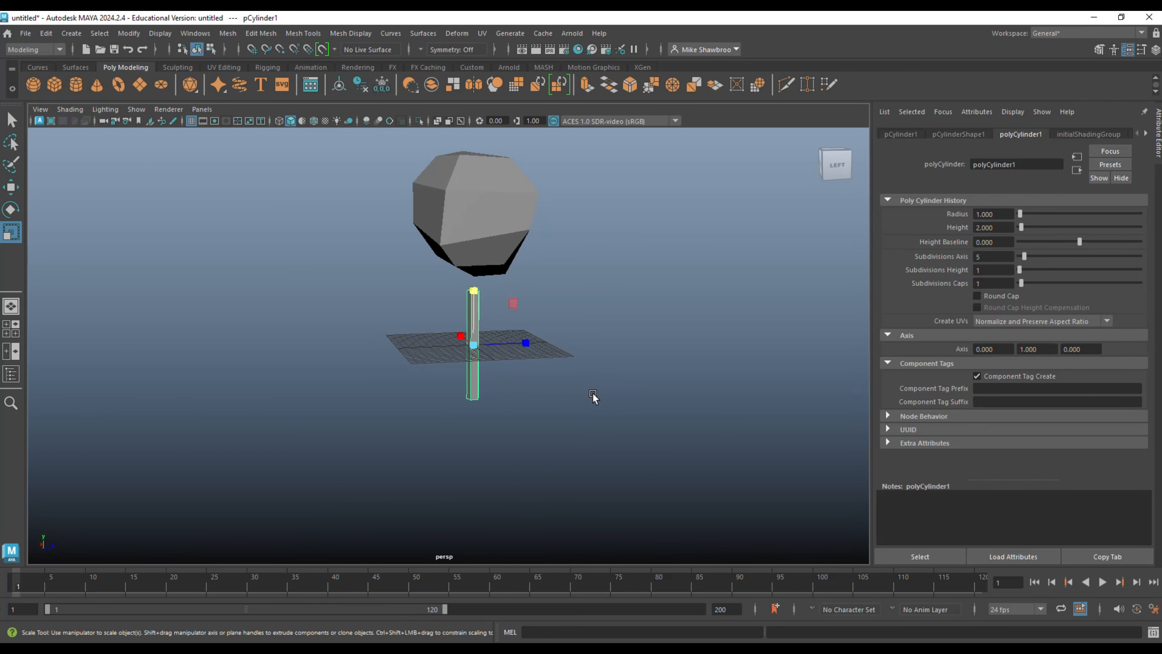
Scale the trunk's bottom ring of vertices outward into a taper and raise its top ring into the canopy.
{"action": "right_click_drag", "start_coordinate": [591, 335], "coordinate": [536, 302]}
{"action": "left_click_drag", "start_coordinate": [422, 383], "coordinate": [547, 476]}
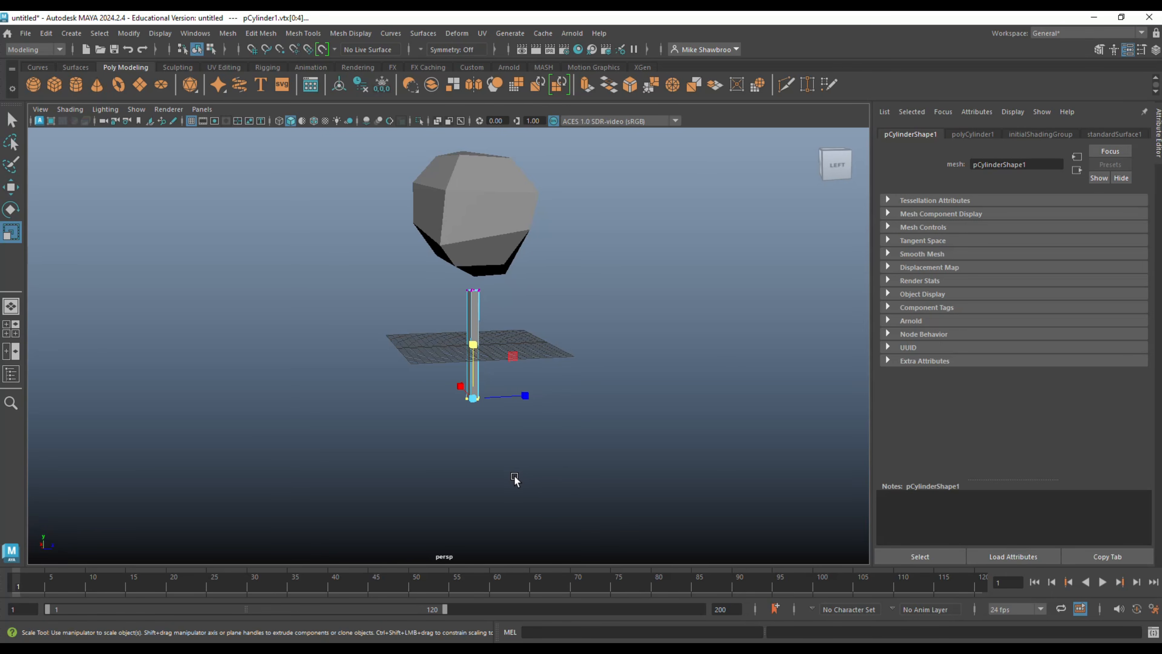
{"action": "left_click_drag", "start_coordinate": [477, 405], "coordinate": [486, 408]}
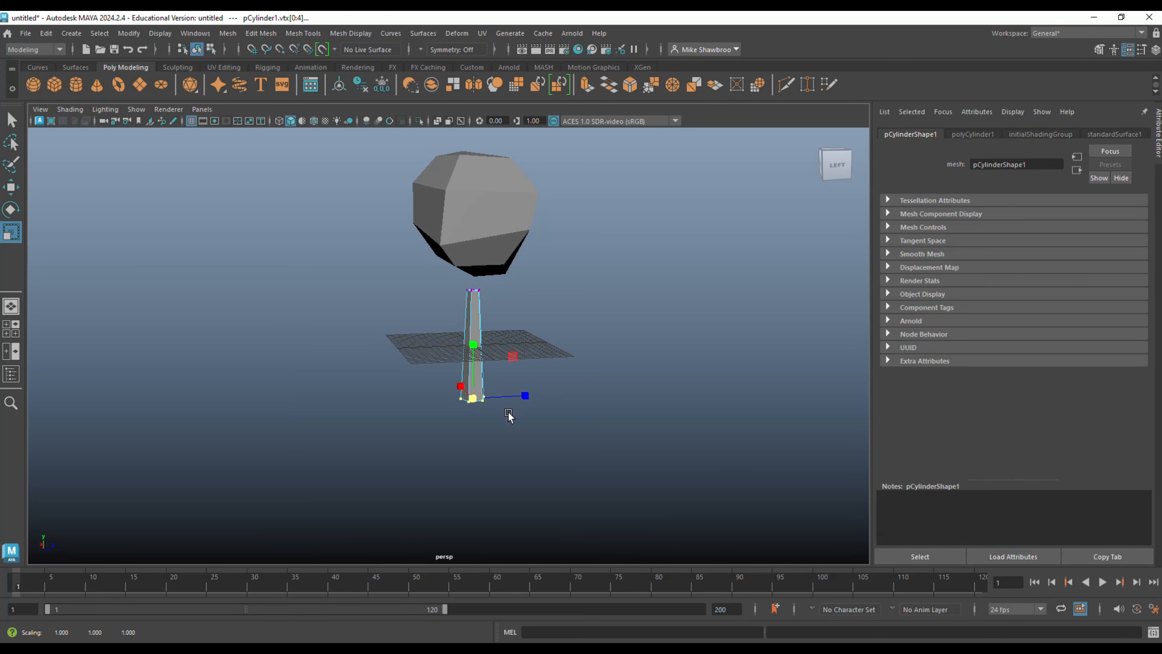
{"action": "left_click_drag", "start_coordinate": [433, 273], "coordinate": [499, 302]}
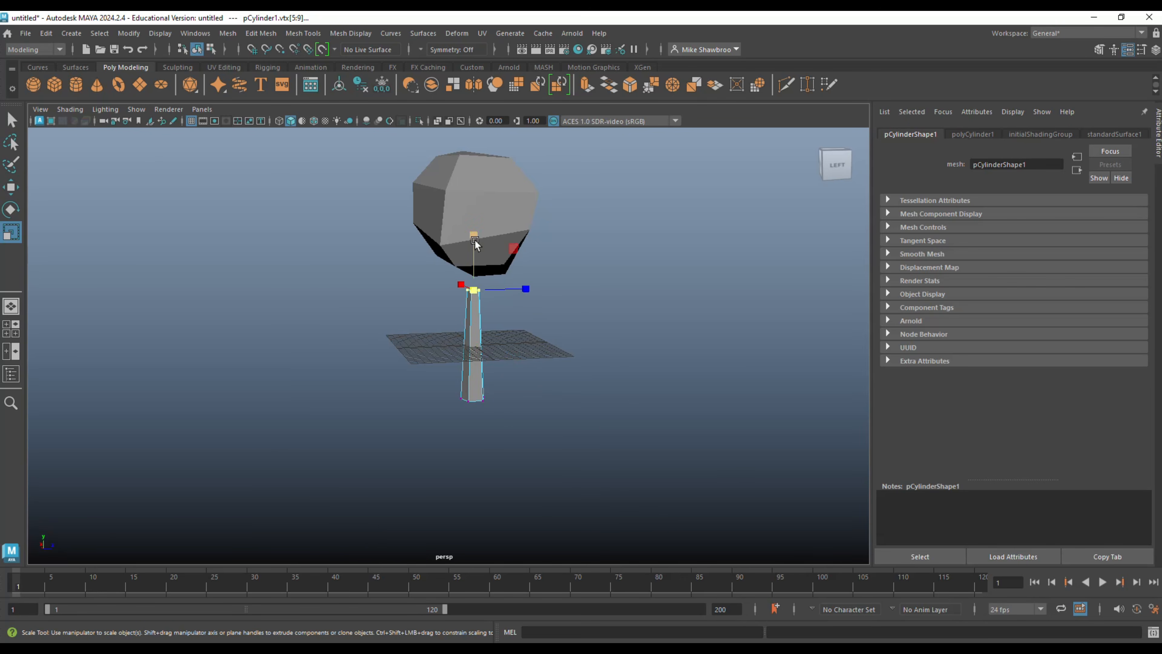
{"action": "key", "text": "w"}
{"action": "left_click_drag", "start_coordinate": [476, 230], "coordinate": [471, 184]}
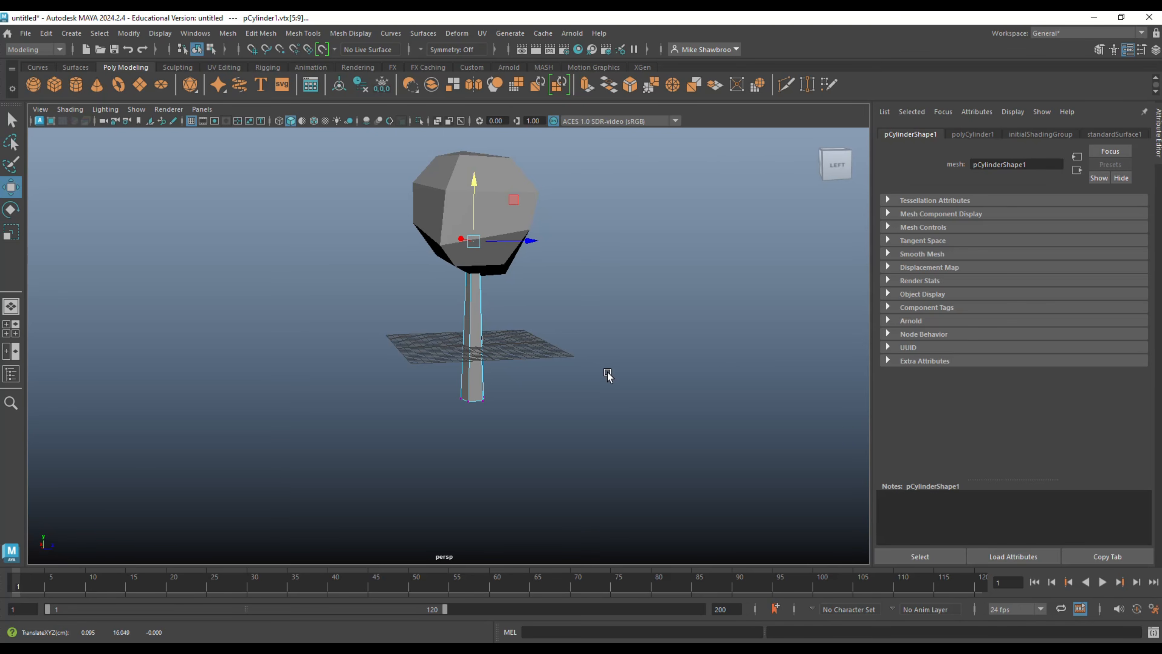
Move individual vertices at the trunk's bottom rim outward to make the base irregular.
{"action": "scroll", "coordinate": [609, 382], "scroll_direction": "up", "scroll_amount": 1}
{"action": "middle_click_drag", "start_coordinate": [609, 380], "coordinate": [611, 294], "text": "alt"}
{"action": "mouse_move", "coordinate": [606, 384]}
{"action": "left_mouse_down", "text": "alt"}
{"action": "mouse_move", "coordinate": [654, 376]}
{"action": "mouse_move", "coordinate": [651, 406]}
{"action": "mouse_move", "coordinate": [545, 389]}
{"action": "mouse_move", "coordinate": [614, 356]}
{"action": "mouse_move", "coordinate": [609, 376]}
{"action": "left_mouse_up", "text": "alt"}
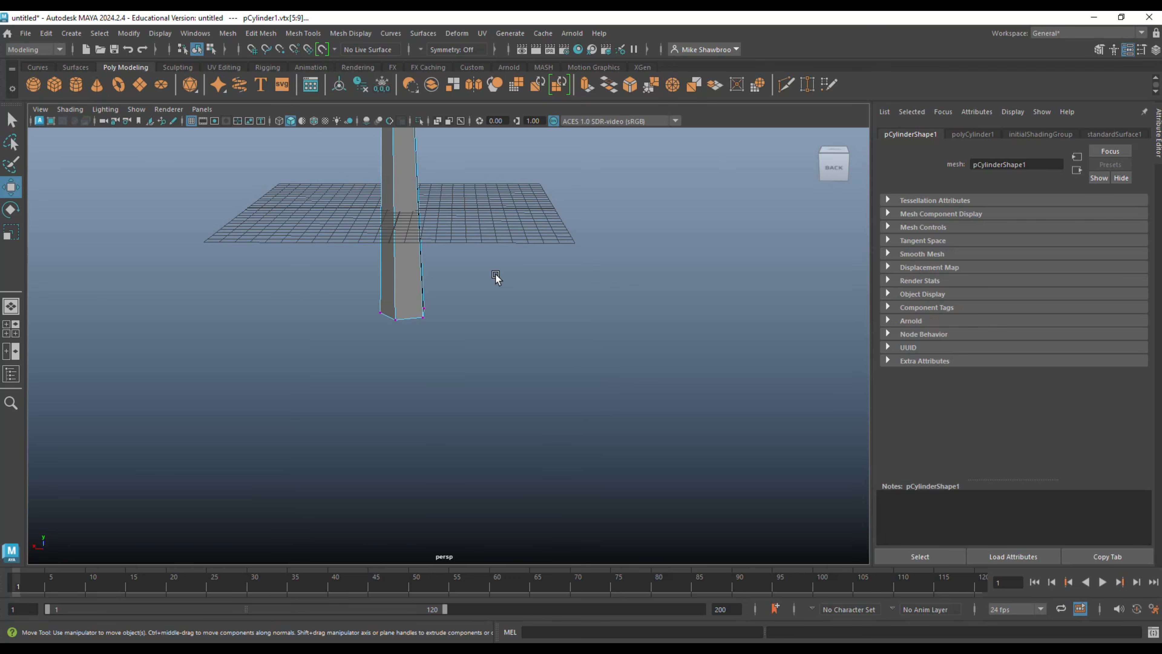
{"action": "right_click_drag", "start_coordinate": [496, 275], "coordinate": [453, 278]}
{"action": "left_click", "coordinate": [424, 316]}
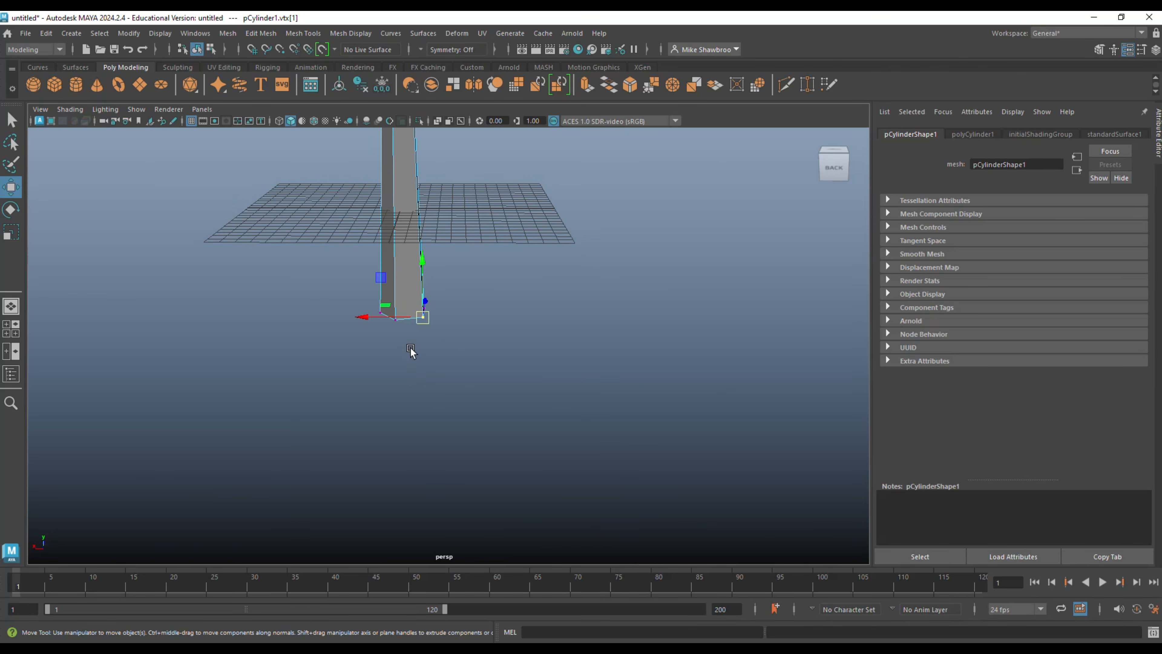
{"action": "left_click_drag", "start_coordinate": [424, 317], "coordinate": [432, 325]}
{"action": "left_click_drag", "start_coordinate": [449, 398], "coordinate": [512, 397], "text": "alt"}
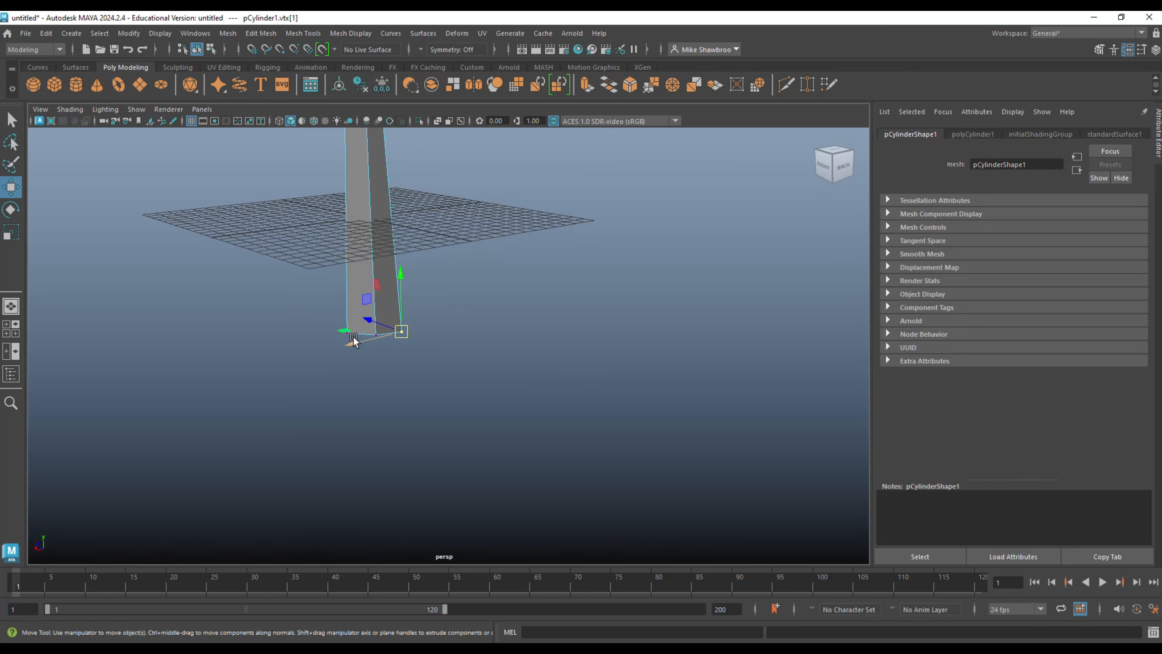
{"action": "left_click", "coordinate": [311, 330]}
{"action": "left_click_drag", "start_coordinate": [338, 322], "coordinate": [457, 393]}
{"action": "scroll", "coordinate": [485, 374], "scroll_direction": "down", "scroll_amount": 5}
{"action": "middle_click_drag", "start_coordinate": [553, 395], "coordinate": [590, 420], "text": "alt"}
{"action": "left_click_drag", "start_coordinate": [590, 420], "coordinate": [546, 403], "text": "alt"}
{"action": "middle_click_drag", "start_coordinate": [544, 404], "coordinate": [568, 466], "text": "alt"}
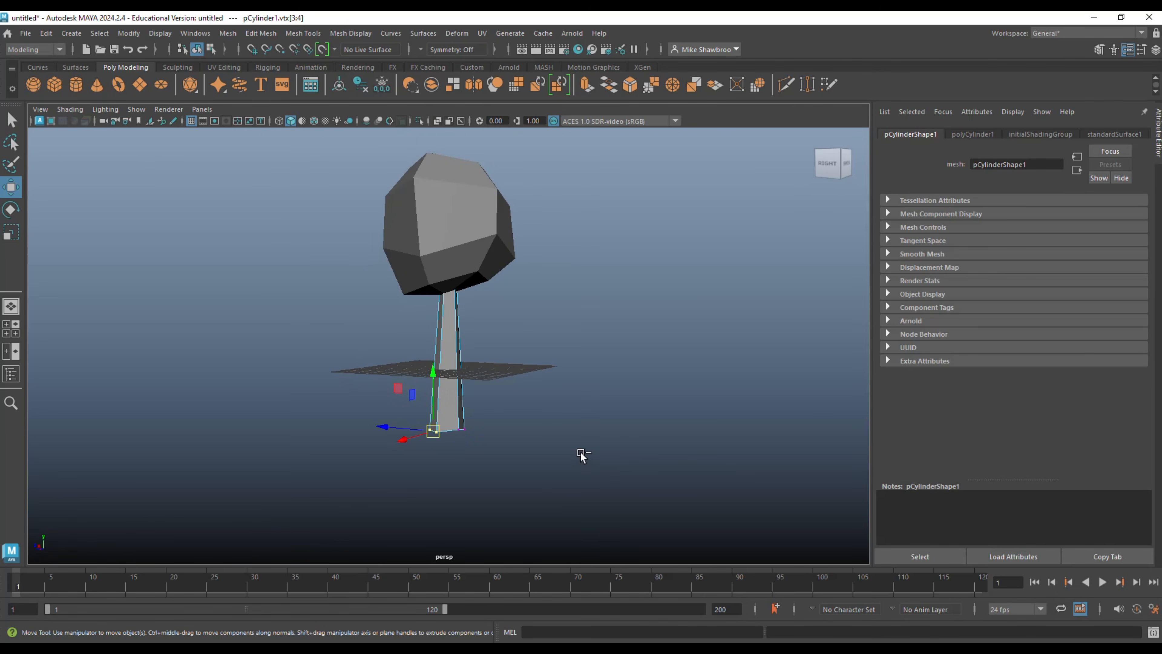
Insert 5 evenly spaced edge loops around the trunk using the Insert Edge Loop tool's multiple edge loops option.
{"action": "left_click", "coordinate": [257, 35]}
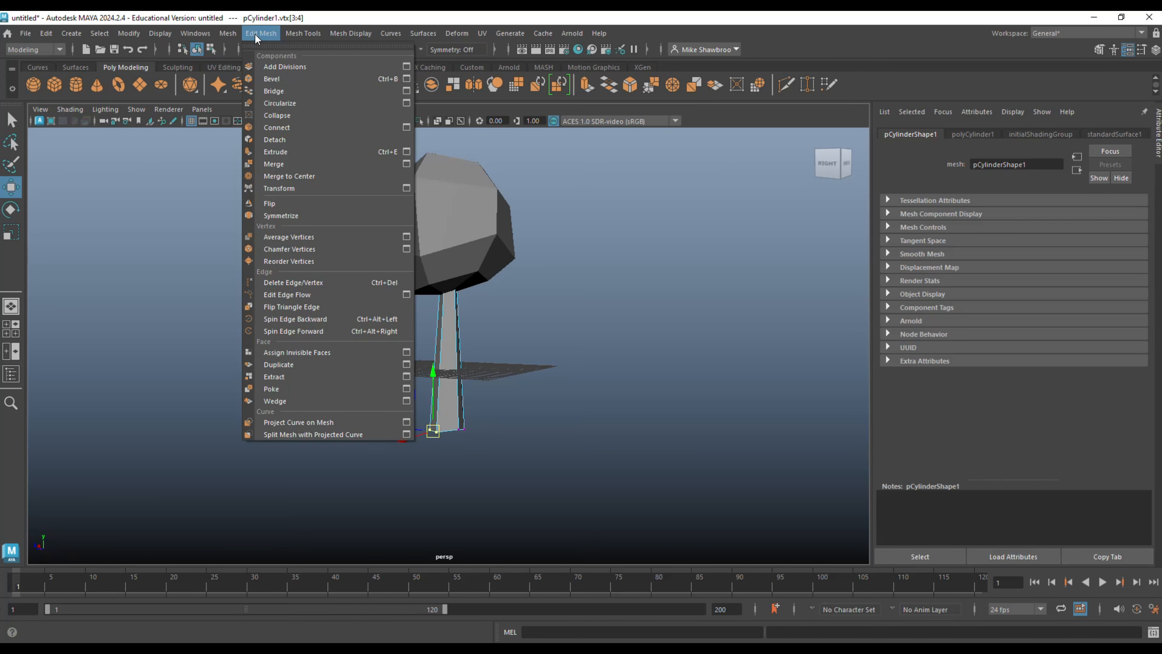
{"action": "mouse_move", "coordinate": [296, 38]}
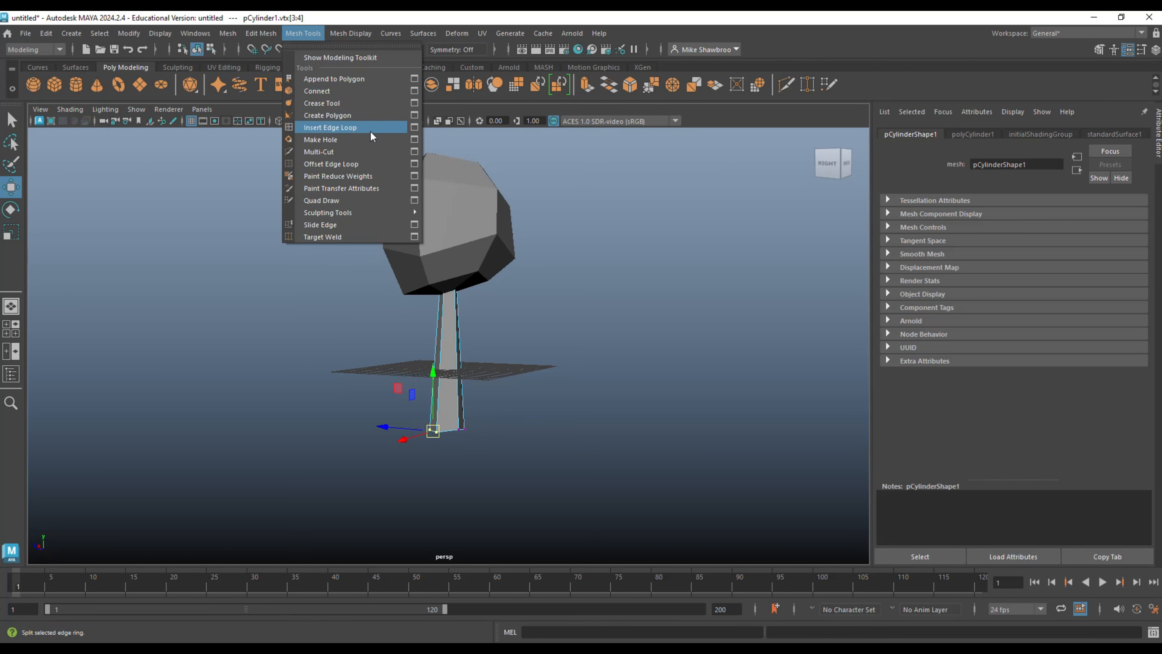
{"action": "left_click", "coordinate": [414, 128]}
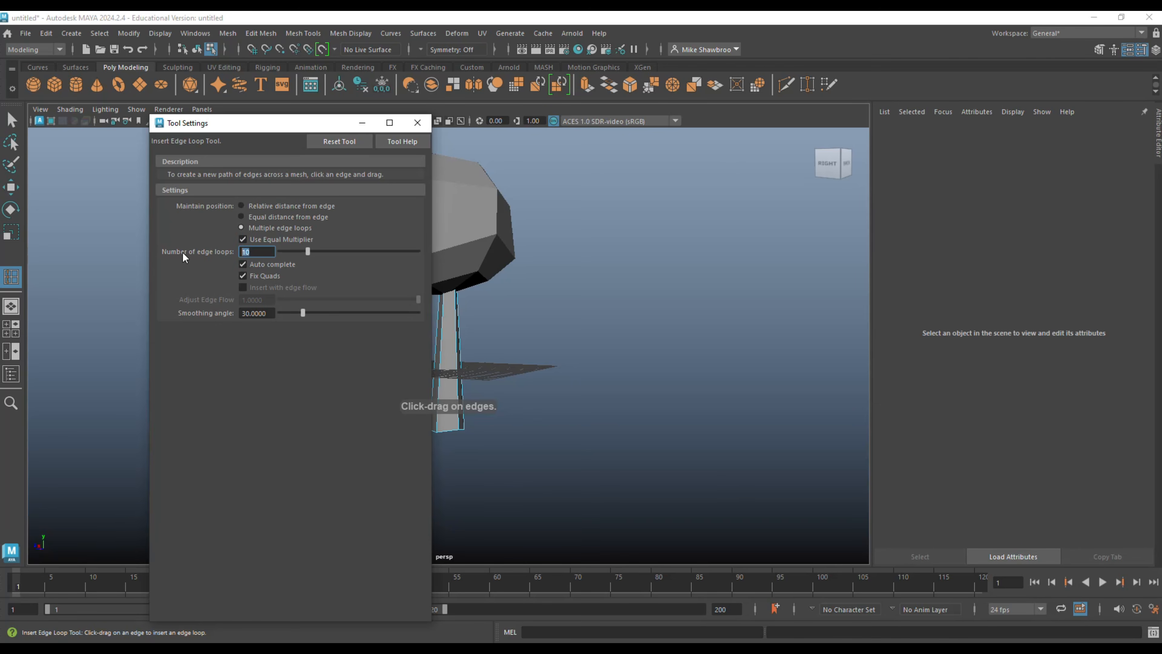
{"action": "type", "text": "5"}
{"action": "left_click", "coordinate": [457, 328]}
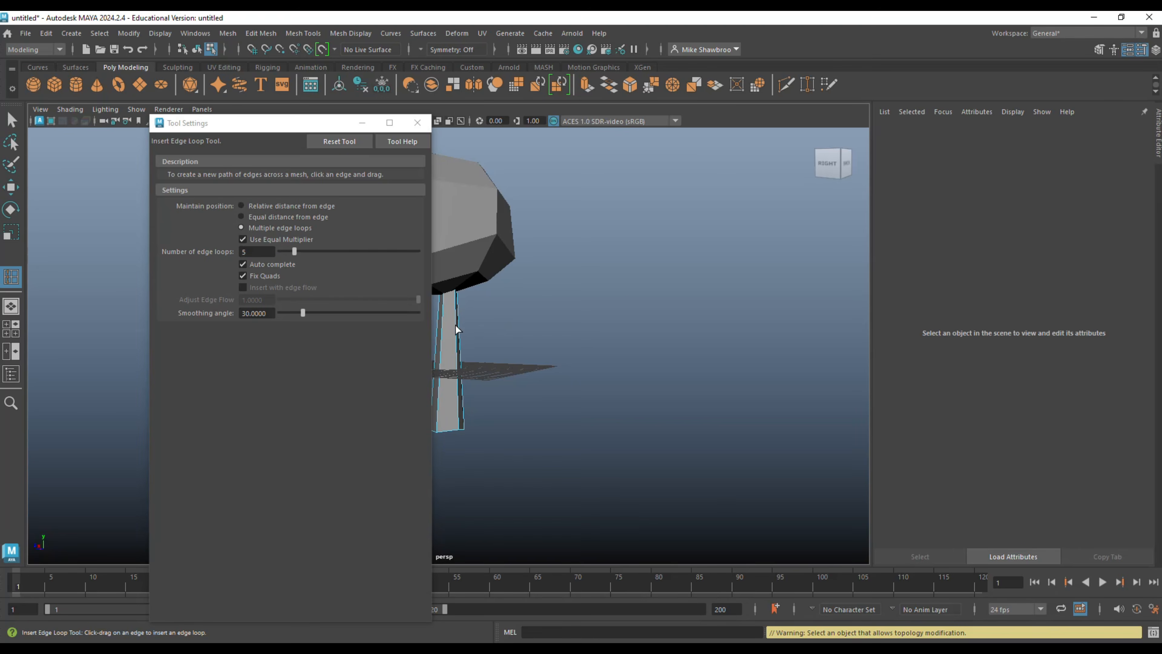
{"action": "left_click", "coordinate": [443, 338]}
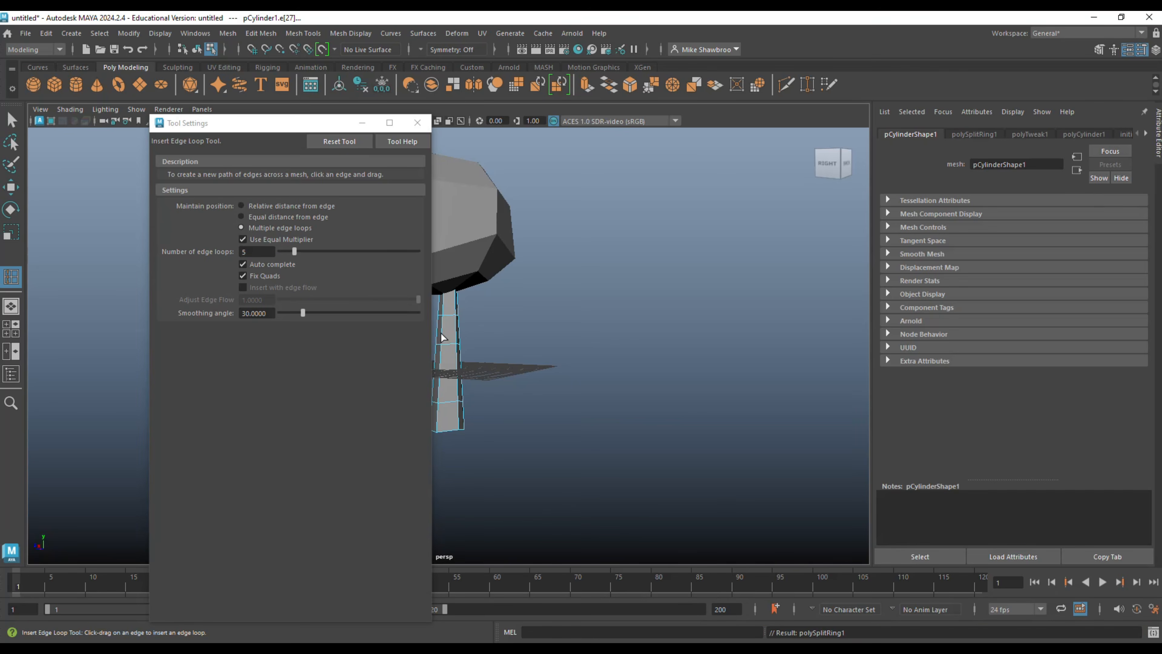
{"action": "left_click", "coordinate": [417, 122]}
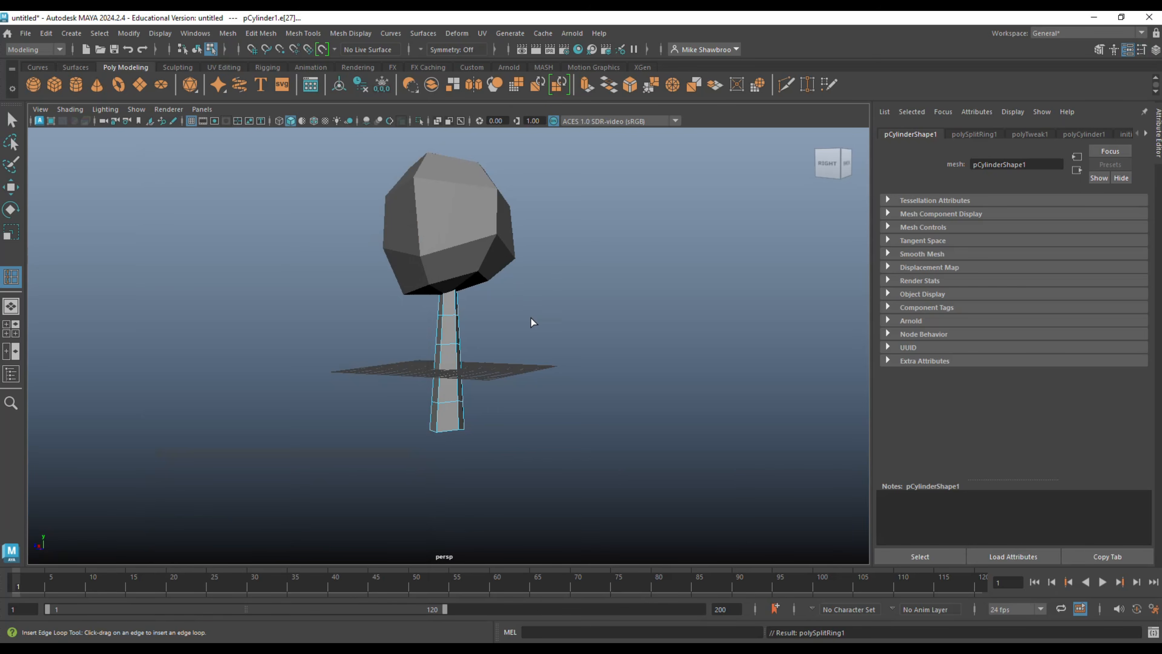
Scale the trunk's lower four edge loops inward one by one, slimming the shaft above a flared base.
{"action": "key", "text": "q"}
{"action": "scroll", "coordinate": [527, 326], "scroll_direction": "up", "scroll_amount": 5}
{"action": "right_click_drag", "start_coordinate": [565, 263], "coordinate": [515, 263]}
{"action": "left_click_drag", "start_coordinate": [495, 312], "coordinate": [496, 313]}
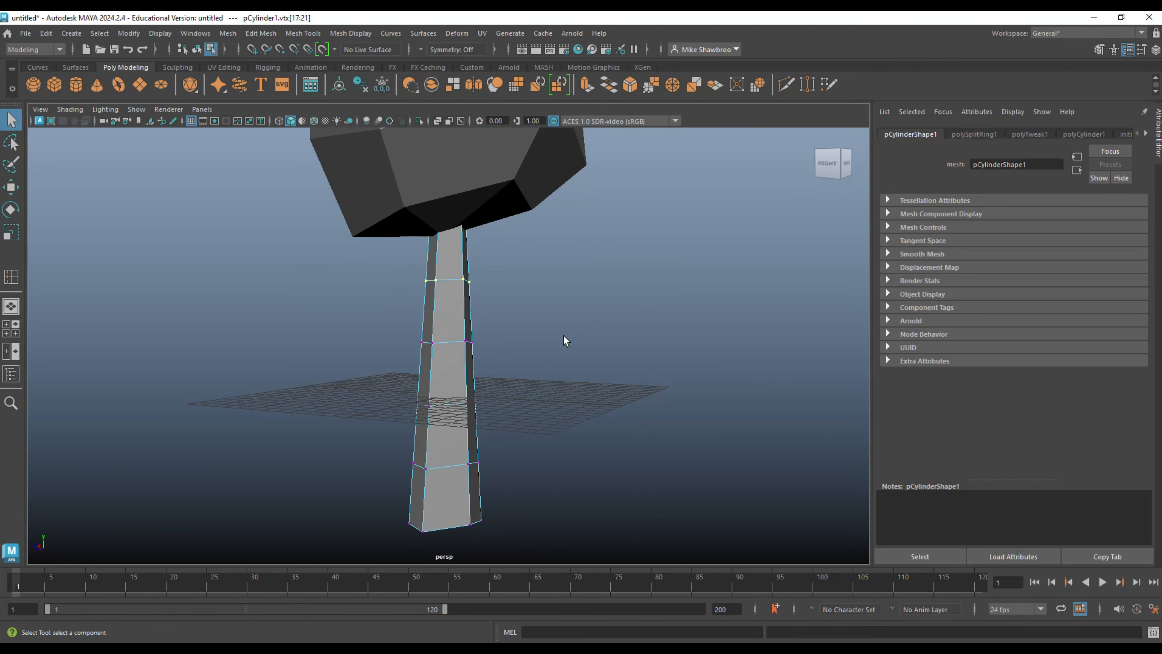
{"action": "key", "text": "r"}
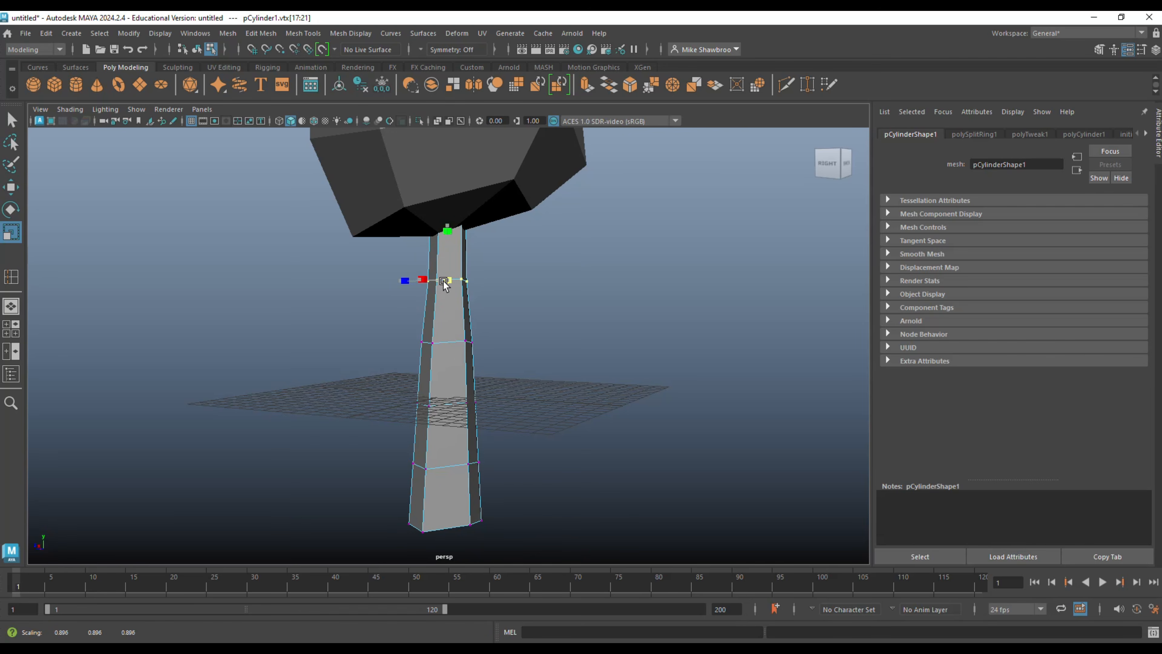
{"action": "left_click_drag", "start_coordinate": [389, 325], "coordinate": [510, 382]}
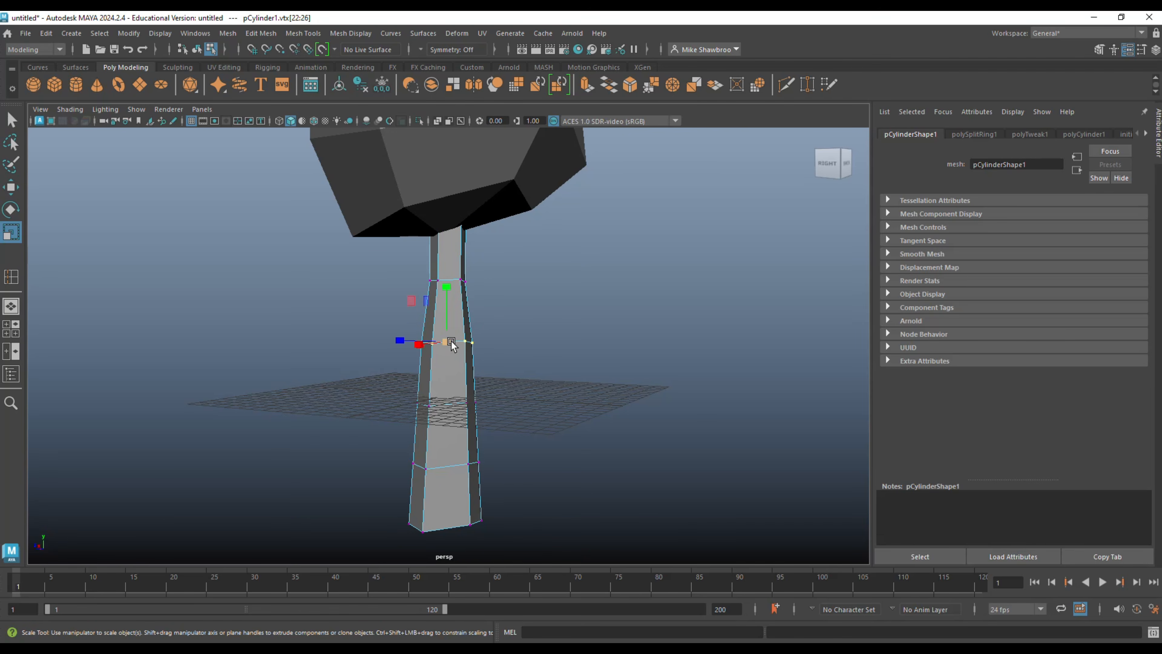
{"action": "left_click_drag", "start_coordinate": [447, 343], "coordinate": [439, 347]}
{"action": "left_click_drag", "start_coordinate": [402, 382], "coordinate": [440, 406]}
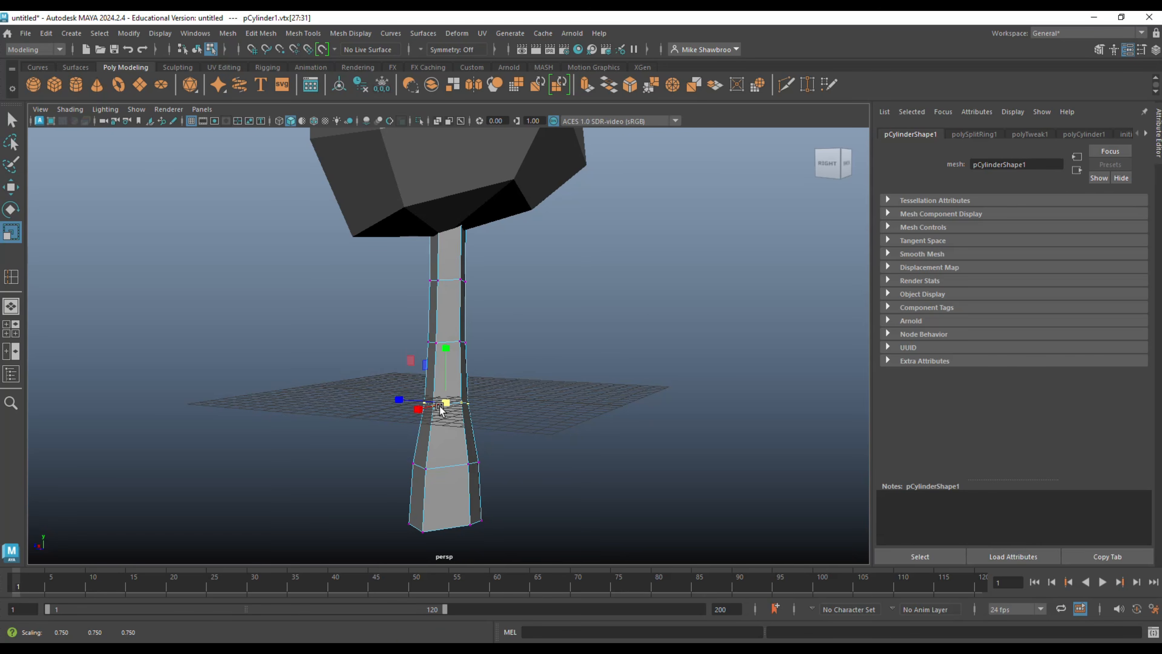
{"action": "left_click_drag", "start_coordinate": [386, 450], "coordinate": [527, 508]}
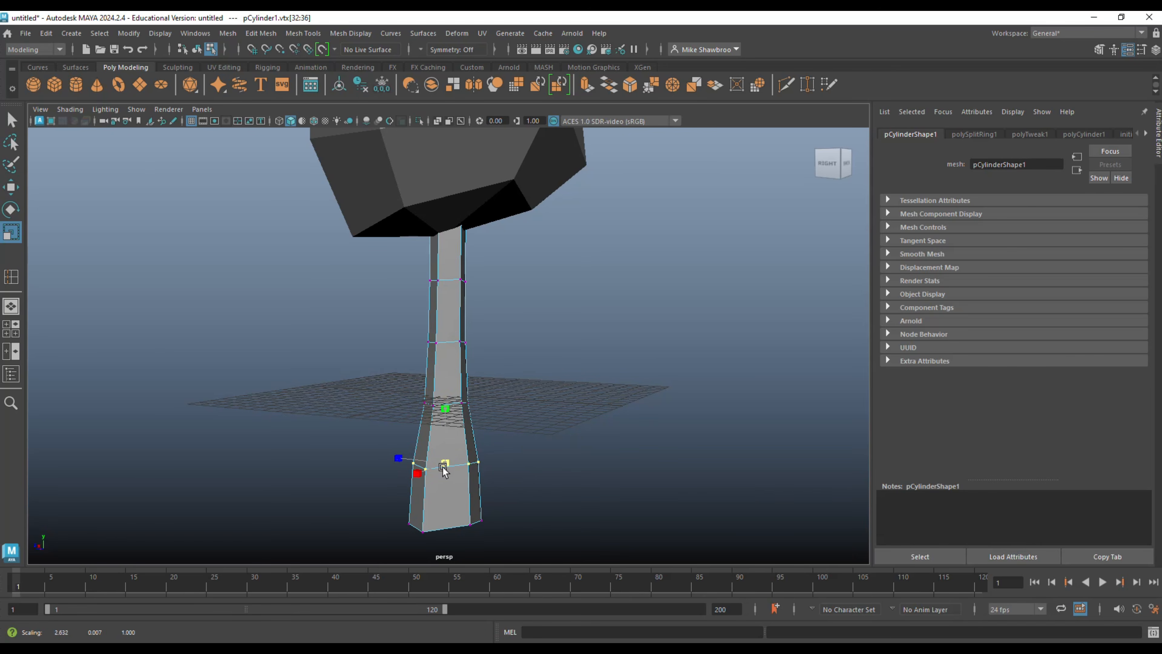
{"action": "left_click_drag", "start_coordinate": [443, 467], "coordinate": [374, 457]}
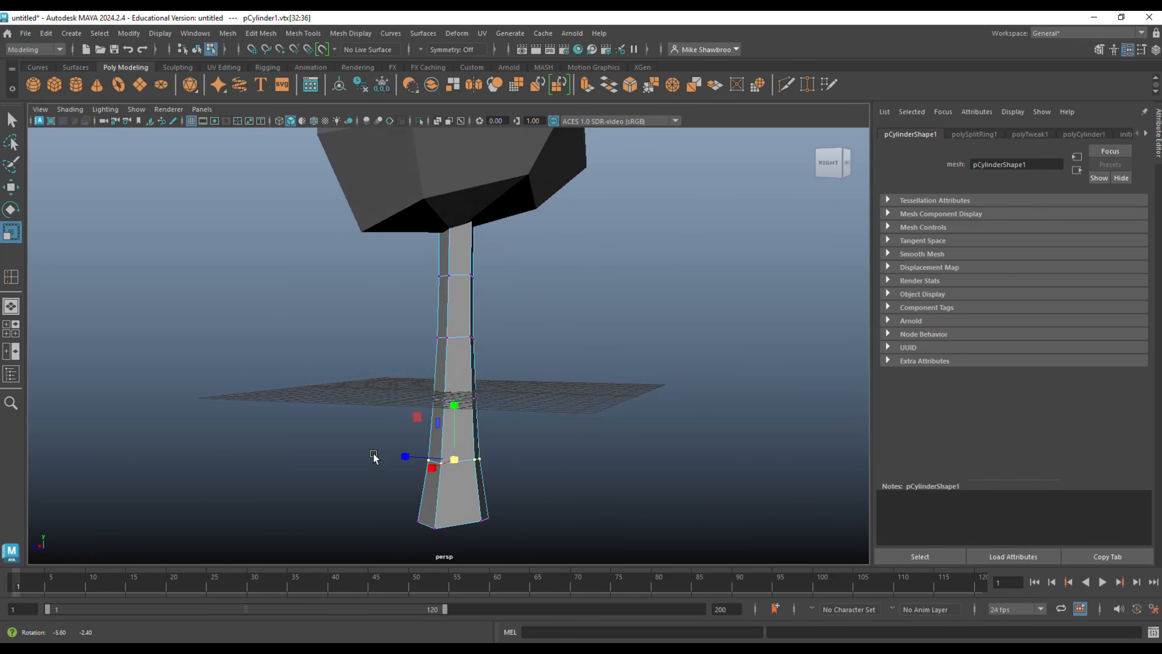
Move the canopy straight up, well clear of the trunk, to expose the trunk's upper end.
{"action": "scroll", "coordinate": [373, 457], "scroll_direction": "down", "scroll_amount": 3}
{"action": "scroll", "coordinate": [376, 457], "scroll_direction": "down", "scroll_amount": 5}
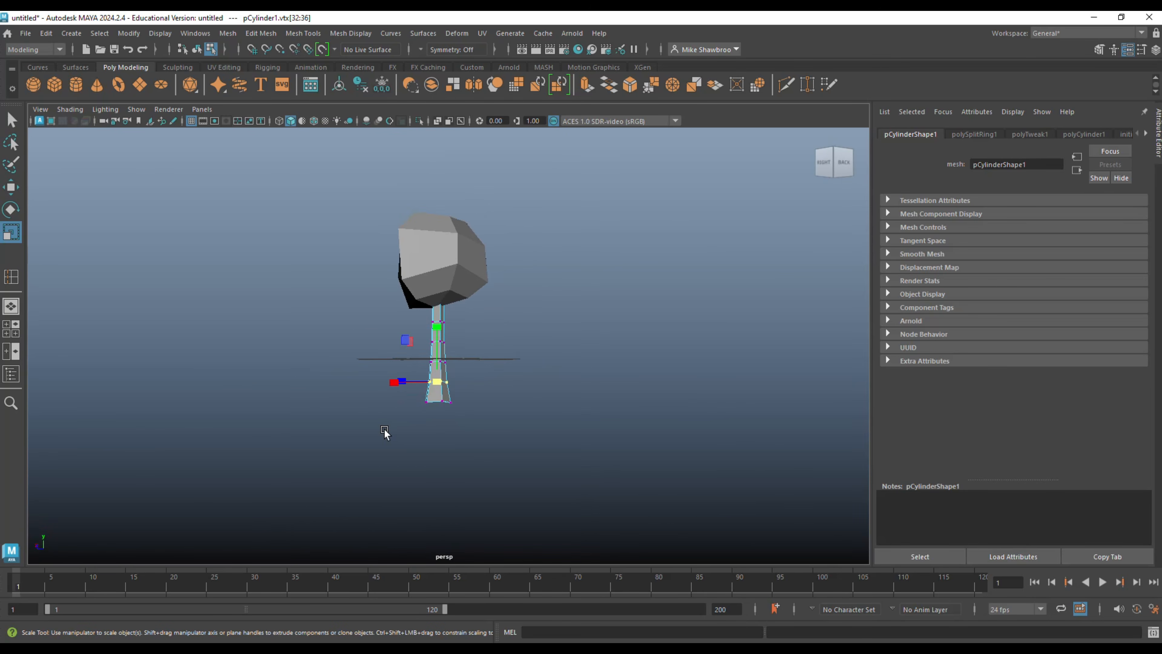
{"action": "scroll", "coordinate": [385, 433], "scroll_direction": "up", "scroll_amount": 4}
{"action": "left_click_drag", "start_coordinate": [384, 433], "coordinate": [418, 453], "text": "alt"}
{"action": "right_click_drag", "start_coordinate": [475, 203], "coordinate": [516, 188]}
{"action": "scroll", "coordinate": [450, 273], "scroll_direction": "down", "scroll_amount": 10}
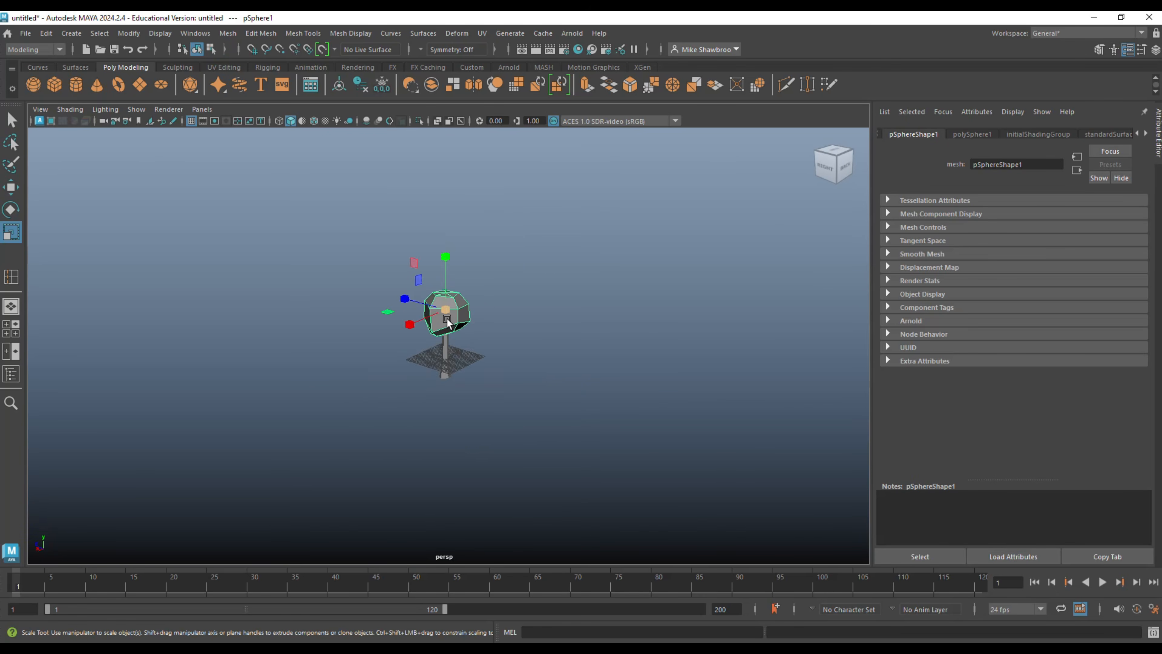
{"action": "key", "text": "w"}
{"action": "left_click_drag", "start_coordinate": [445, 275], "coordinate": [453, 124]}
Examine the trunk on its own in perspective and in the four-view layout, and return to the perspective view.
{"action": "scroll", "coordinate": [466, 320], "scroll_direction": "up", "scroll_amount": 8}
{"action": "left_click", "coordinate": [442, 327]}
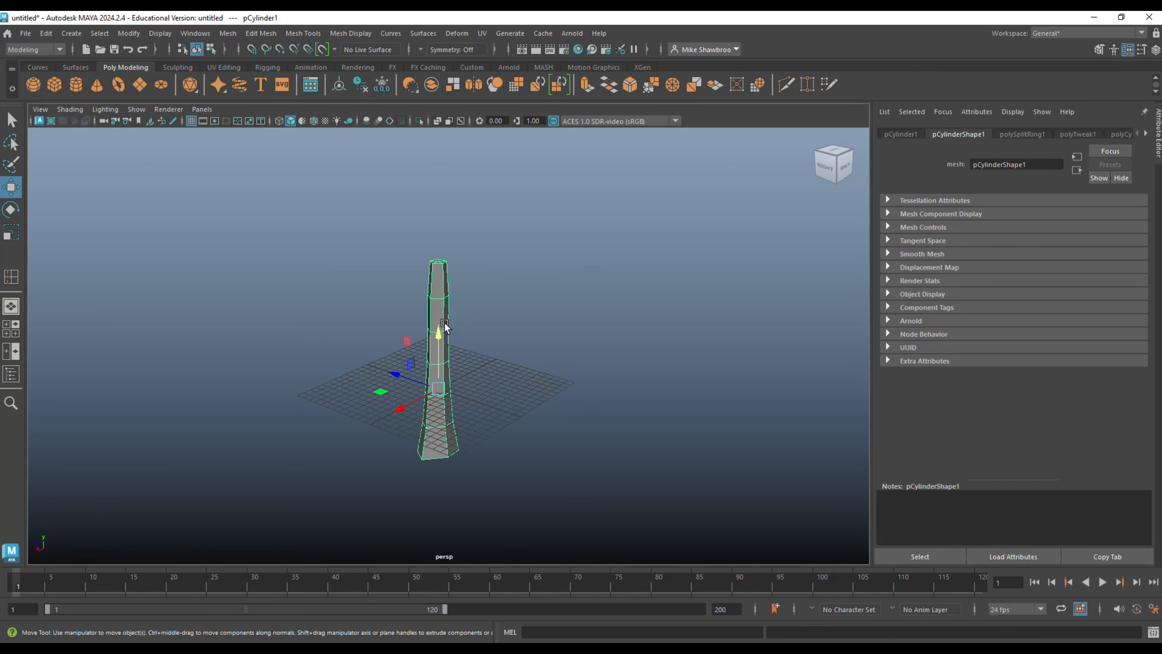
{"action": "mouse_move", "coordinate": [545, 330]}
{"action": "left_mouse_down", "text": "alt"}
{"action": "mouse_move", "coordinate": [557, 328]}
{"action": "mouse_move", "coordinate": [537, 350]}
{"action": "left_mouse_up", "text": "alt"}
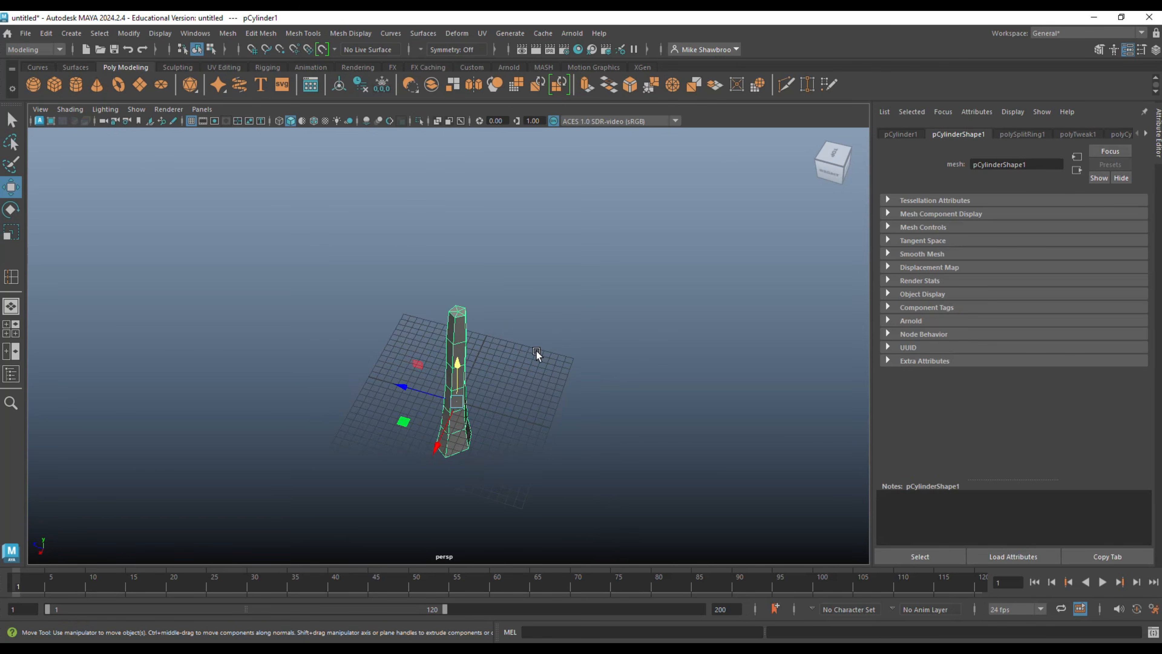
{"action": "left_click", "coordinate": [11, 328]}
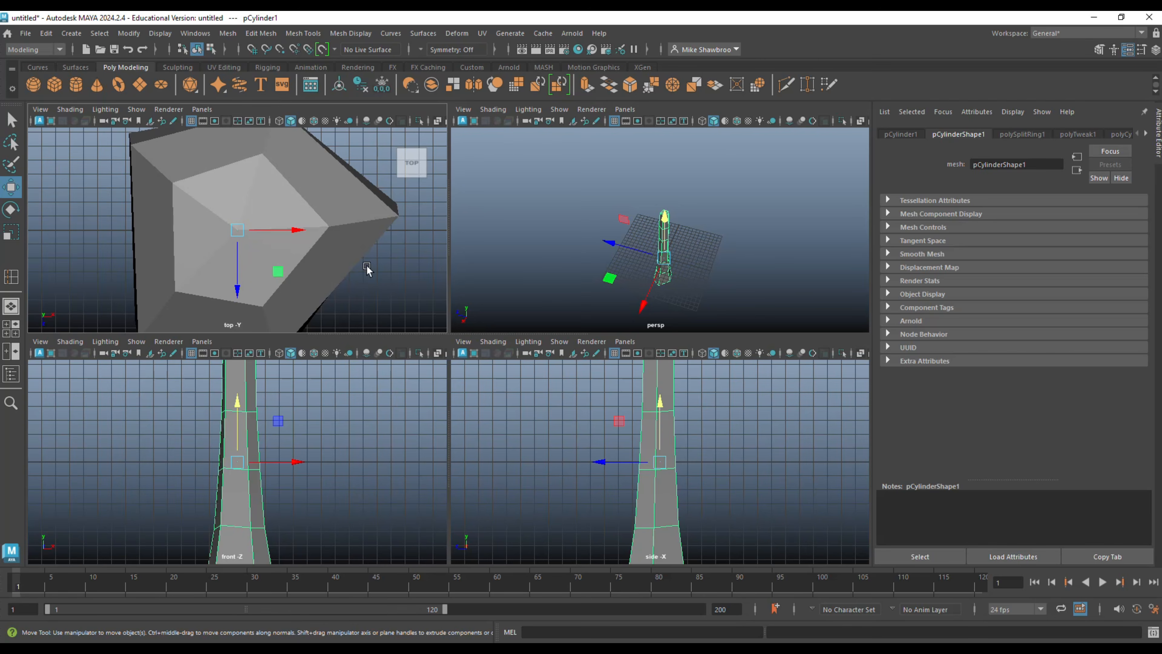
{"action": "left_click", "coordinate": [664, 245]}
{"action": "left_click", "coordinate": [402, 285]}
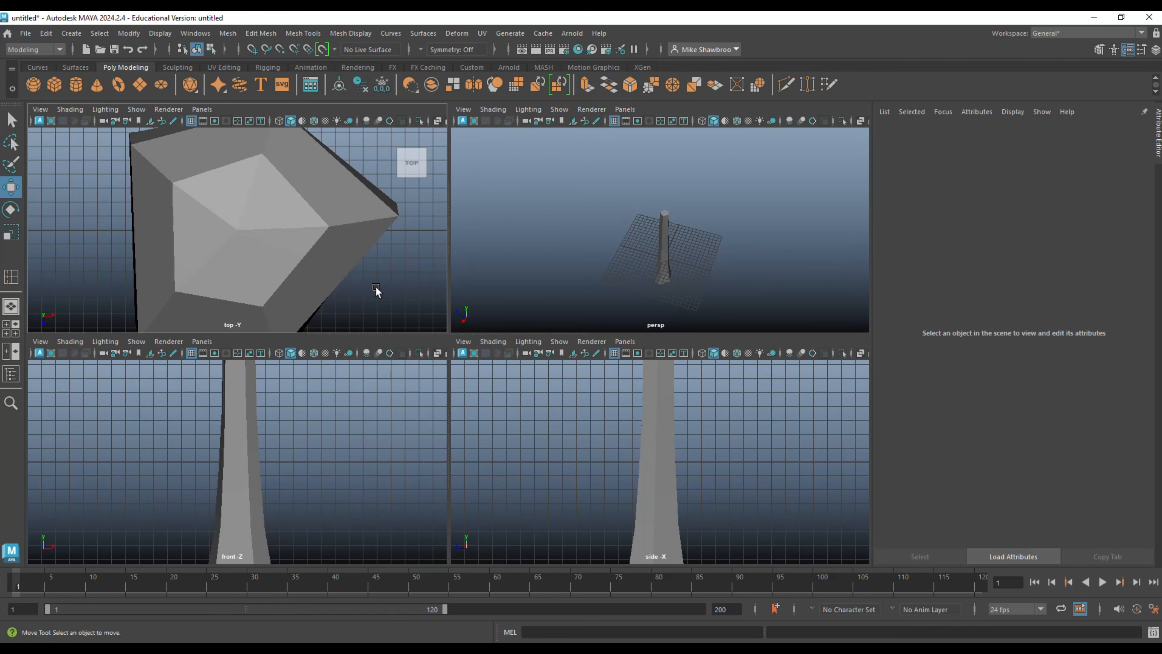
{"action": "scroll", "coordinate": [606, 403], "scroll_direction": "down", "scroll_amount": 8}
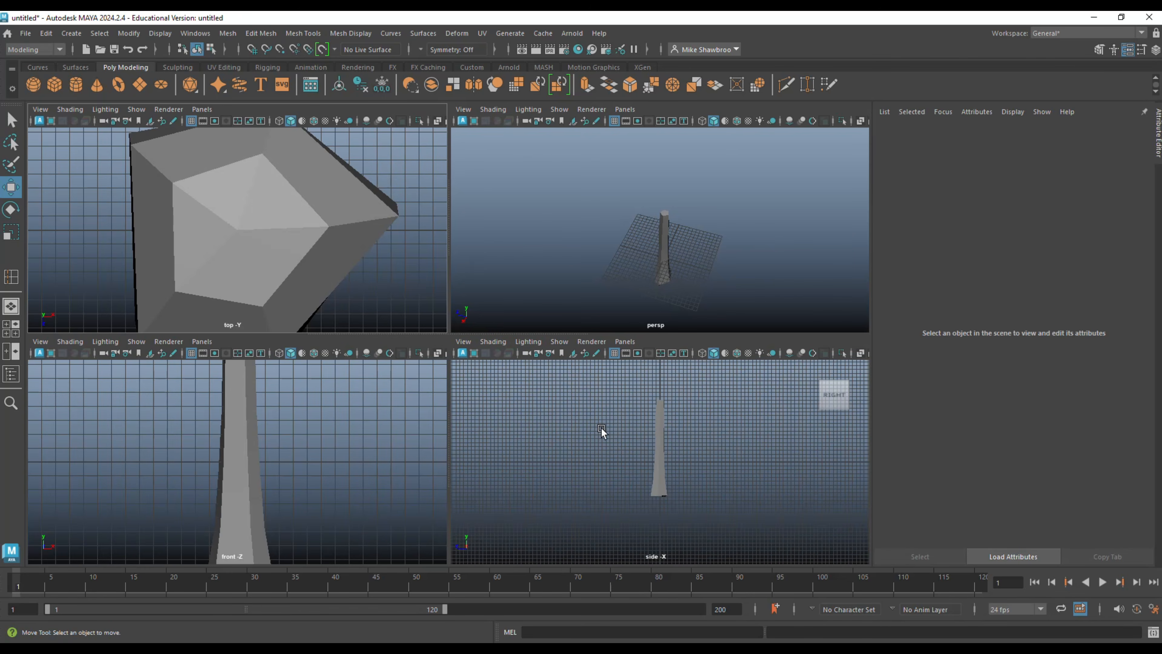
{"action": "key", "text": "space"}
Delete the cap faces at the trunk's upper end, leaving it open.
{"action": "scroll", "coordinate": [650, 279], "scroll_direction": "up", "scroll_amount": 6}
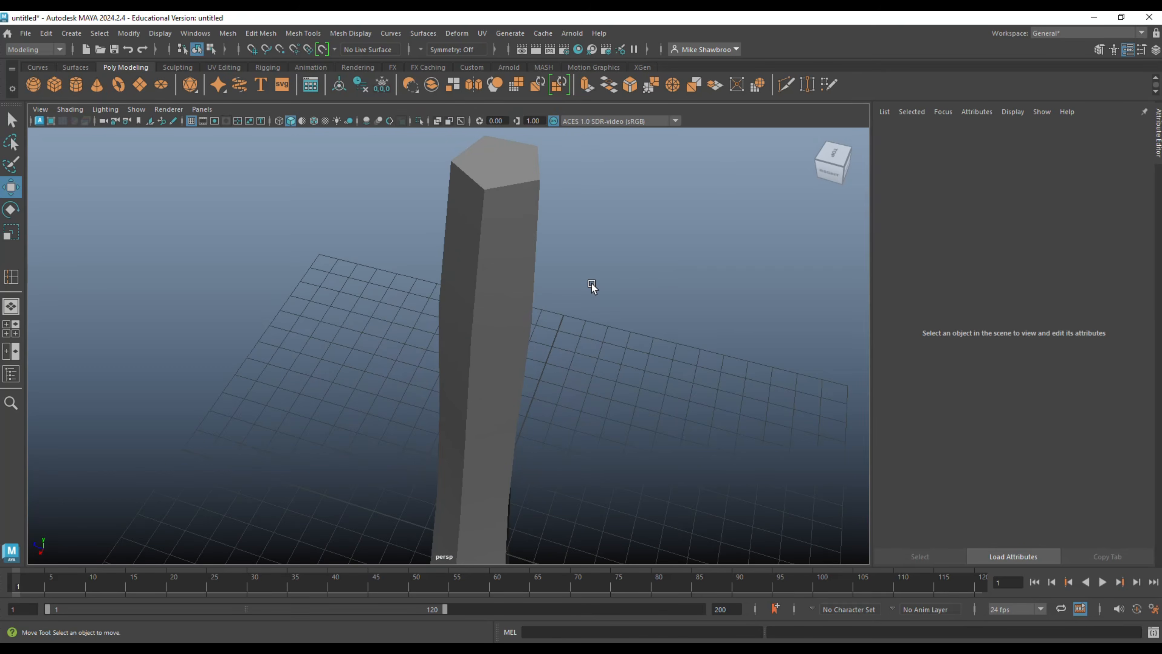
{"action": "left_click", "coordinate": [507, 169]}
{"action": "right_click_drag", "start_coordinate": [506, 167], "coordinate": [505, 199]}
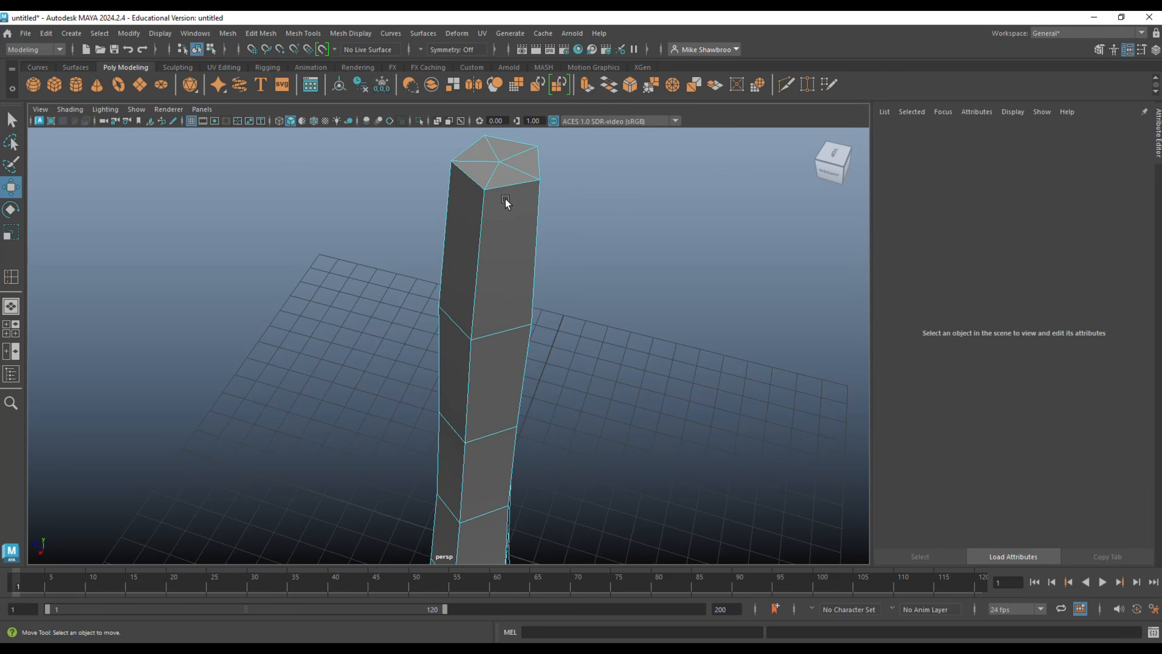
{"action": "left_click_drag", "start_coordinate": [491, 168], "coordinate": [495, 161]}
{"action": "key", "text": "Delete"}
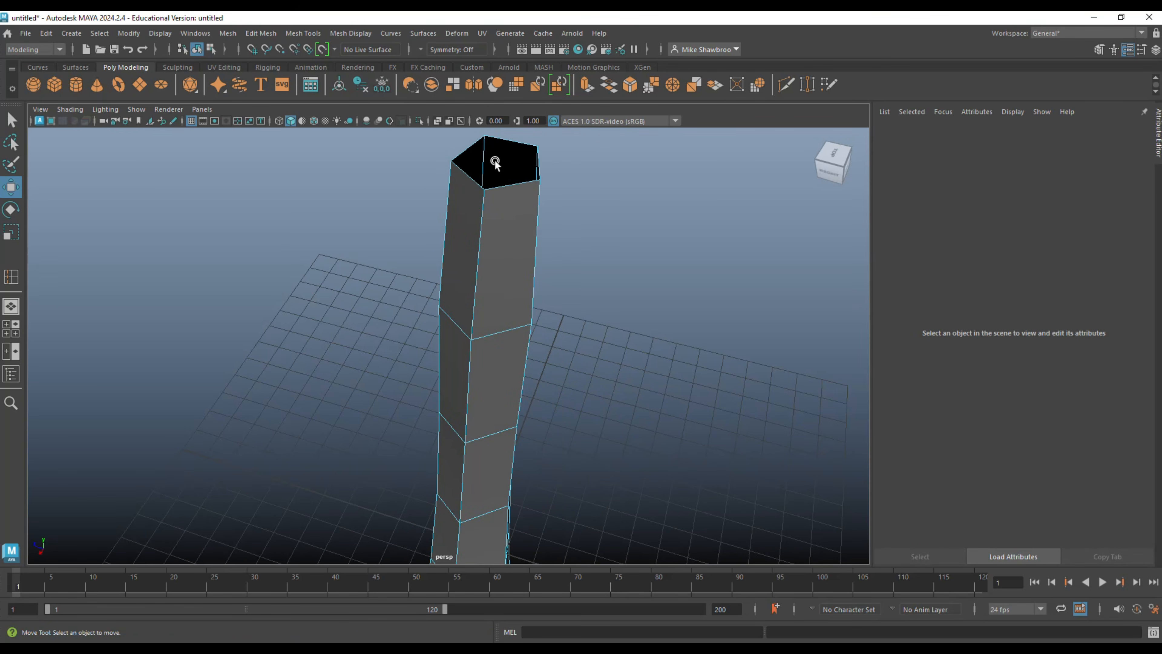
Delete the cap faces on the underside of the trunk.
{"action": "scroll", "coordinate": [495, 161], "scroll_direction": "down", "scroll_amount": 10}
{"action": "left_click_drag", "start_coordinate": [562, 370], "coordinate": [597, 278], "text": "alt"}
{"action": "scroll", "coordinate": [554, 351], "scroll_direction": "up", "scroll_amount": 6}
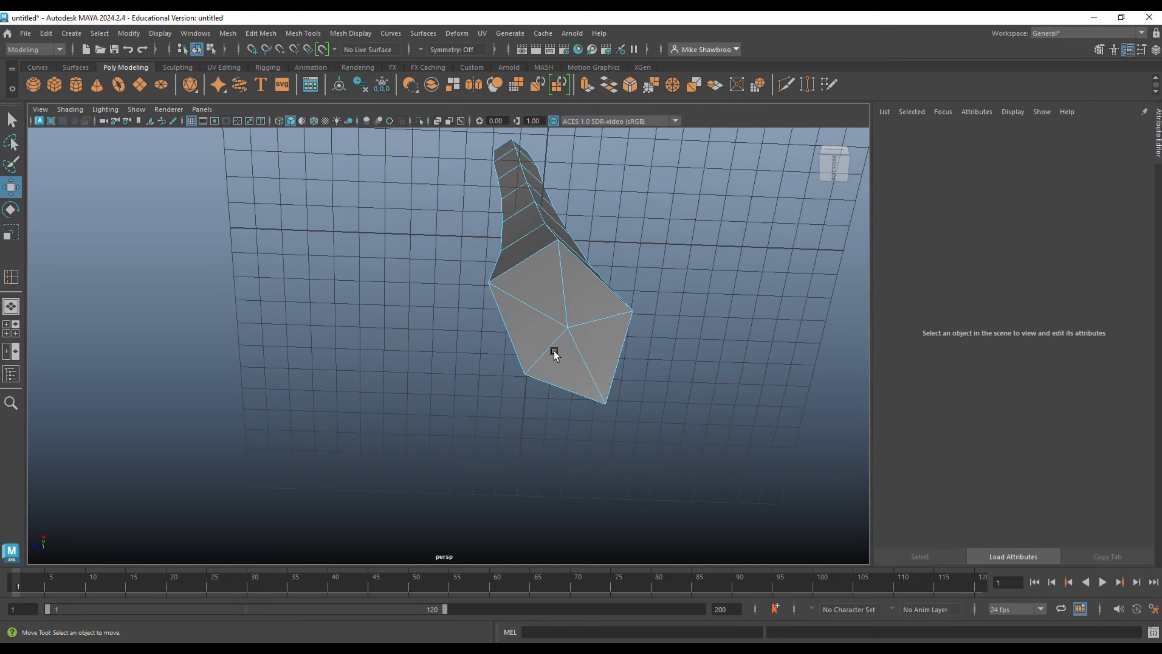
{"action": "mouse_move", "coordinate": [546, 306]}
{"action": "left_mouse_down"}
{"action": "mouse_move", "coordinate": [557, 344]}
{"action": "mouse_move", "coordinate": [549, 331]}
{"action": "mouse_move", "coordinate": [672, 357]}
{"action": "mouse_move", "coordinate": [635, 324]}
{"action": "mouse_move", "coordinate": [618, 396]}
{"action": "left_mouse_up"}
{"action": "key", "text": "Delete"}
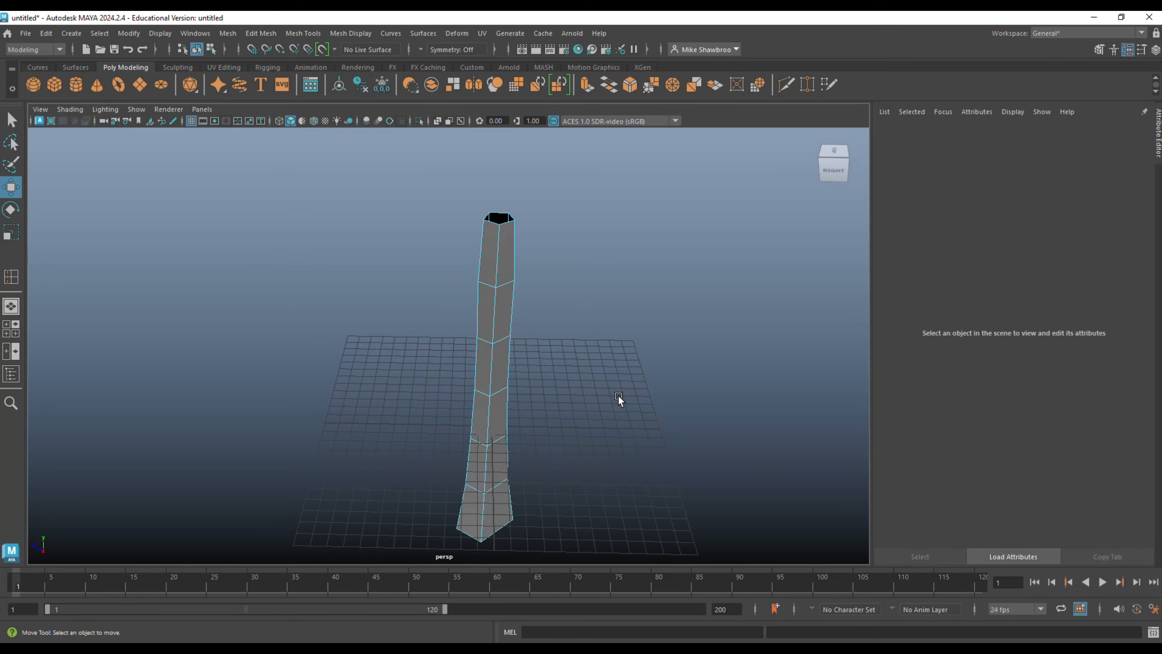
Extrude the face on the trunk's side just below mid-height and pull it outwards to form a branch stub.
{"action": "left_click", "coordinate": [500, 421]}
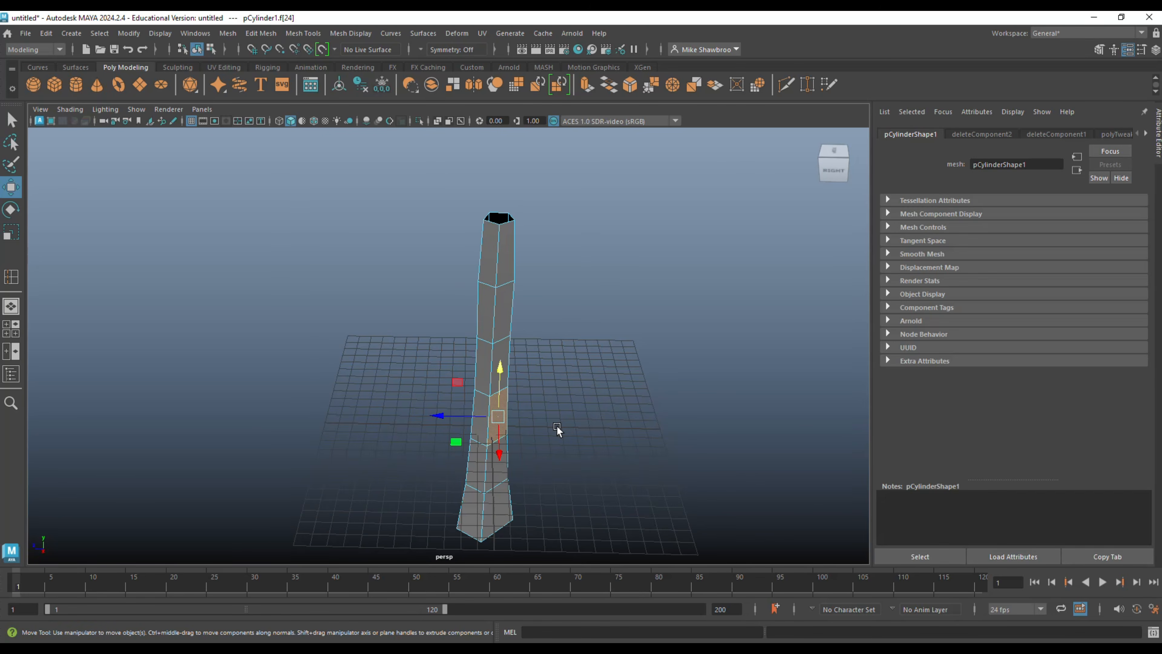
{"action": "key", "text": "ctrl+e"}
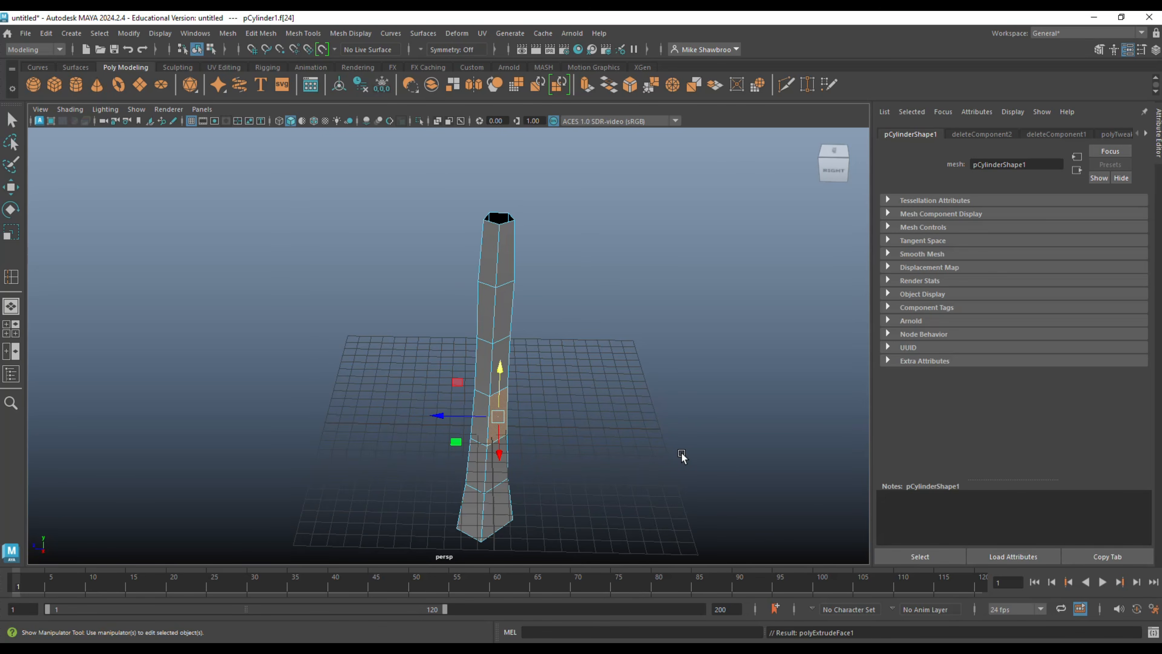
{"action": "key", "text": "w"}
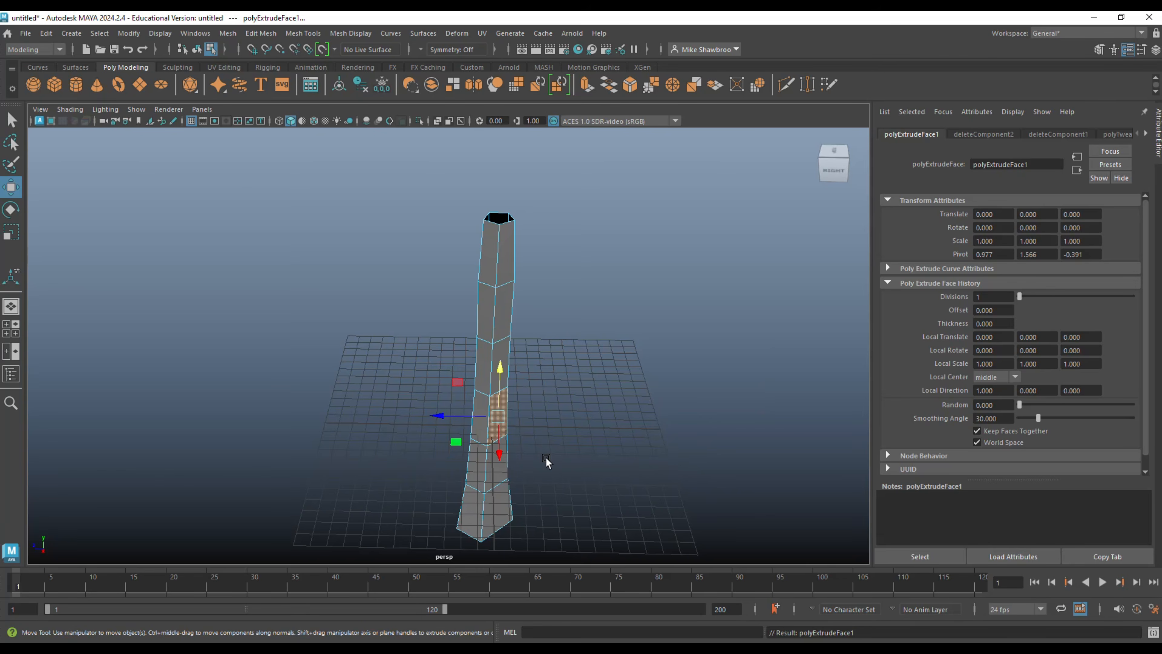
{"action": "left_click_drag", "start_coordinate": [547, 462], "coordinate": [597, 463], "text": "alt"}
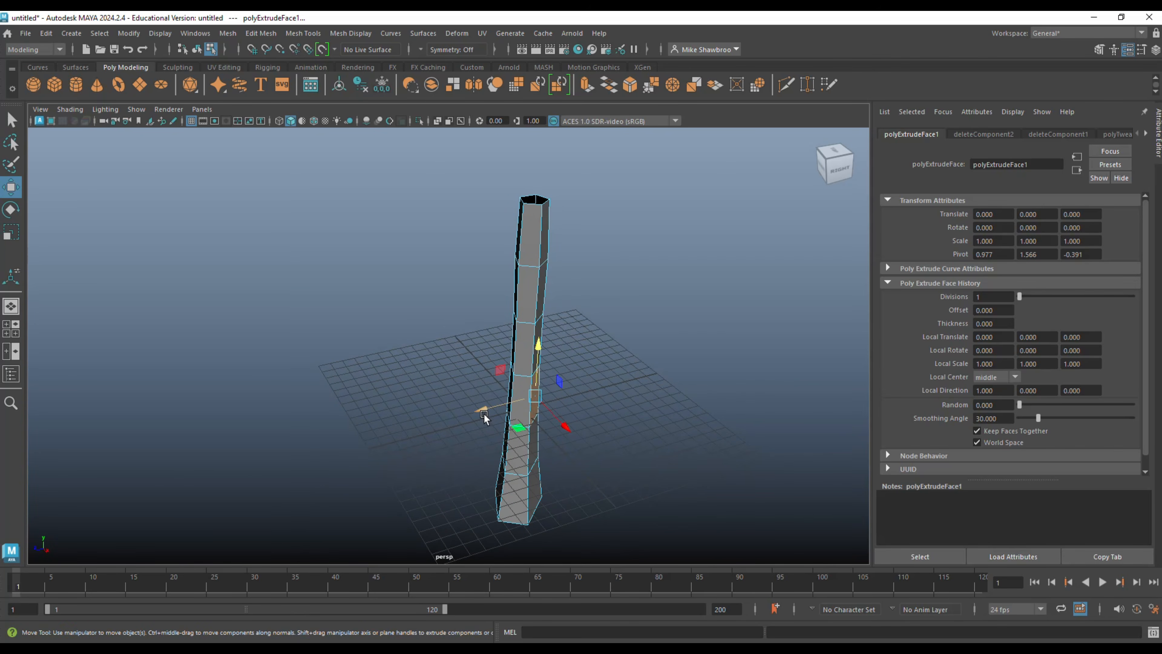
{"action": "left_click_drag", "start_coordinate": [484, 417], "coordinate": [532, 411]}
{"action": "left_click_drag", "start_coordinate": [615, 441], "coordinate": [497, 458], "text": "alt"}
Set the Scale tool's axis orientation to World, shrink the branch stub's end face and raise it to about the stub's upper edge.
{"action": "key", "text": "r"}
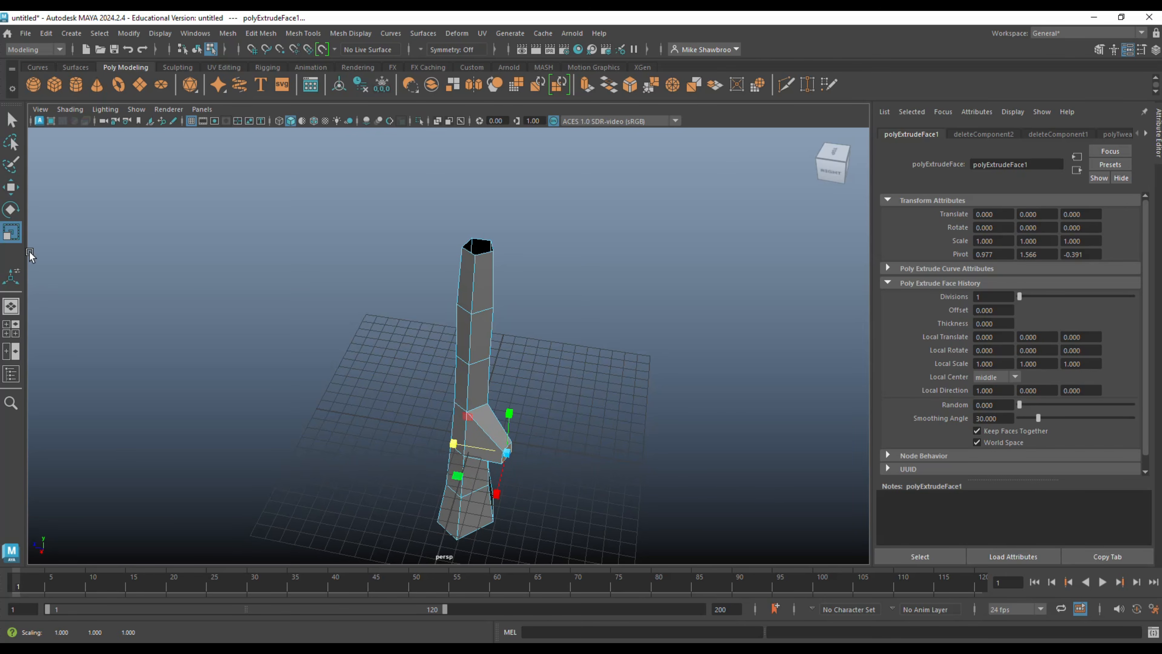
{"action": "double_click", "coordinate": [10, 232]}
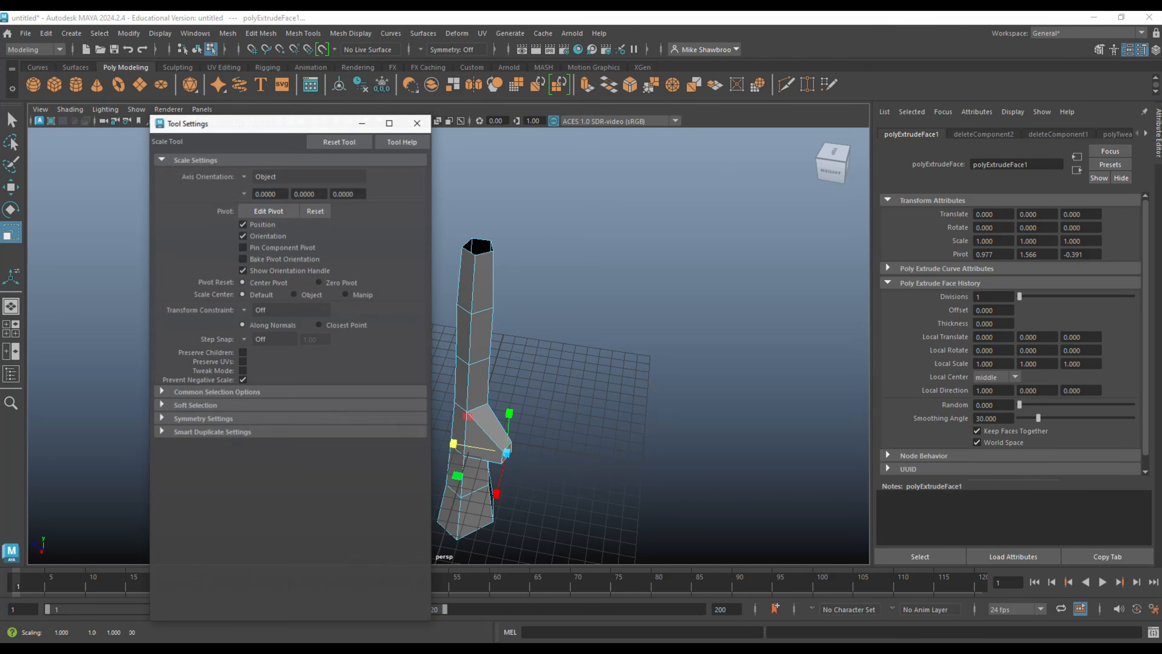
{"action": "left_click", "coordinate": [243, 177]}
{"action": "left_click", "coordinate": [257, 192]}
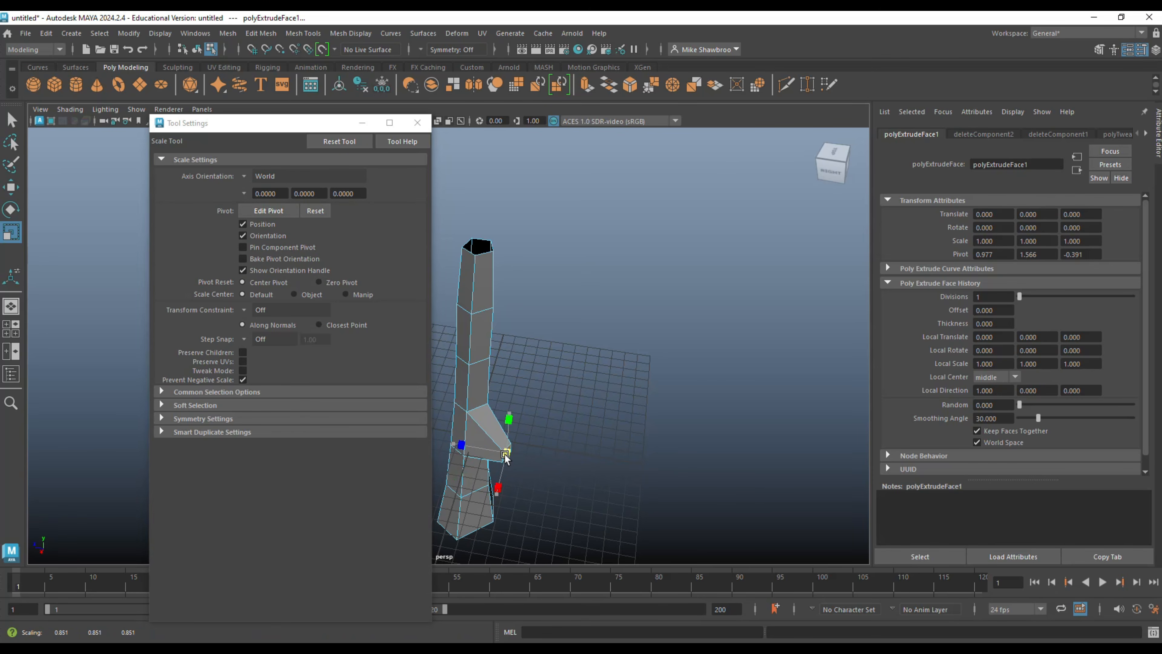
{"action": "key", "text": "w"}
{"action": "left_click_drag", "start_coordinate": [508, 457], "coordinate": [509, 419]}
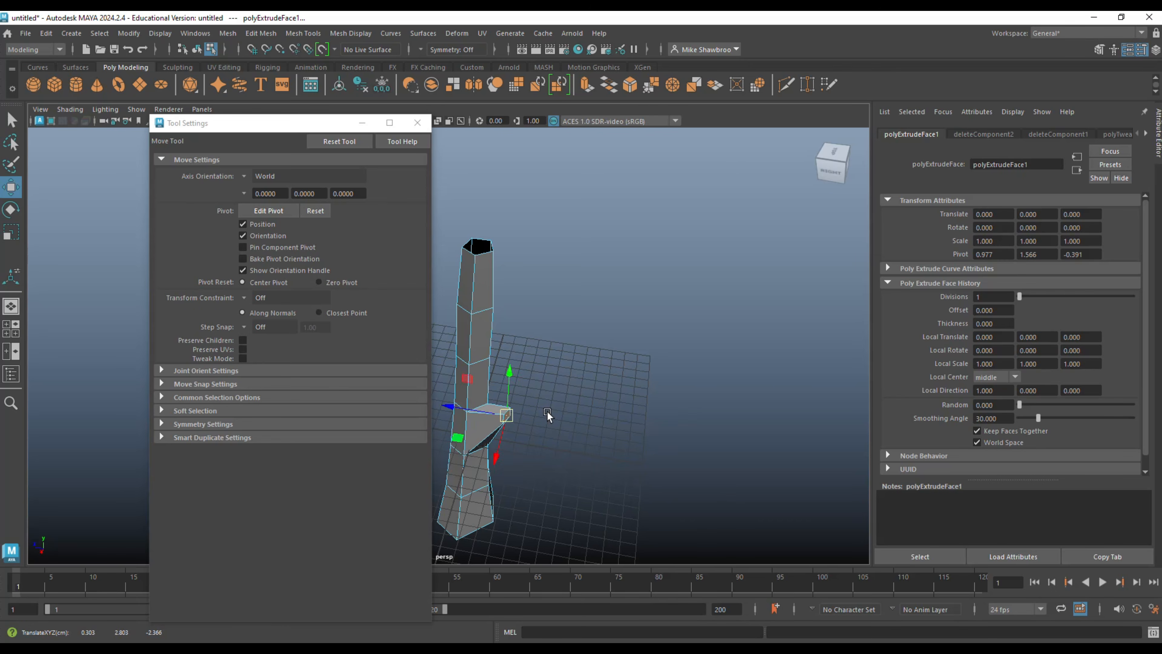
{"action": "scroll", "coordinate": [544, 407], "scroll_direction": "up", "scroll_amount": 4}
{"action": "left_click", "coordinate": [417, 122]}
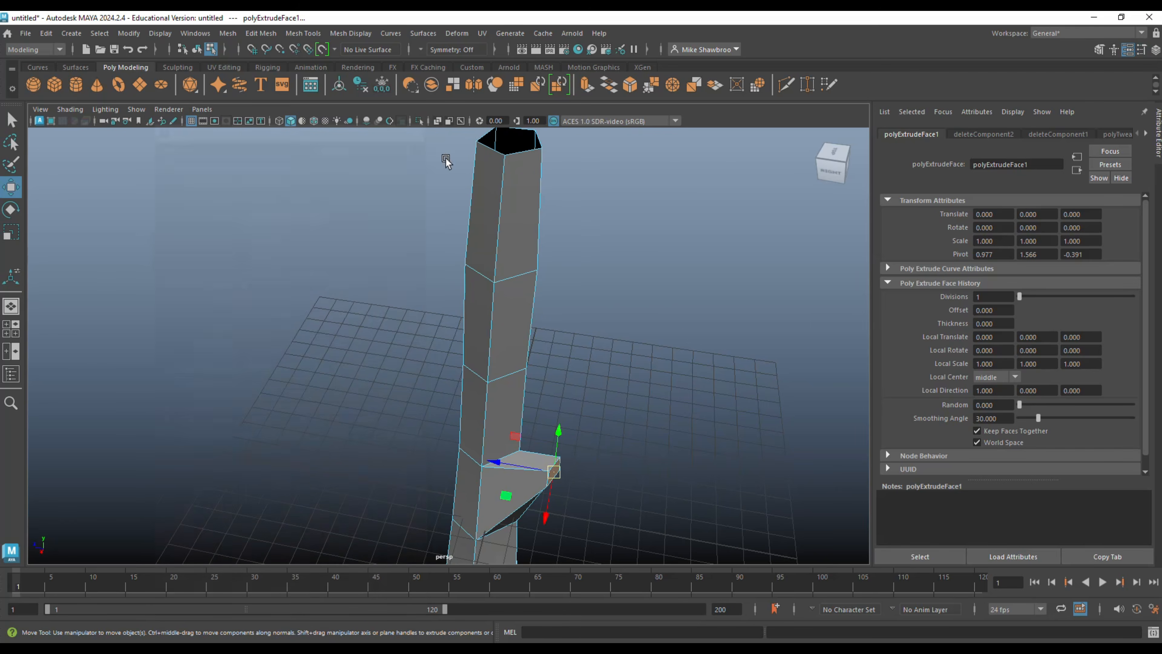
Rotate the branch stub's end face so it points outwards along the branch direction.
{"action": "scroll", "coordinate": [572, 334], "scroll_direction": "up", "scroll_amount": 5}
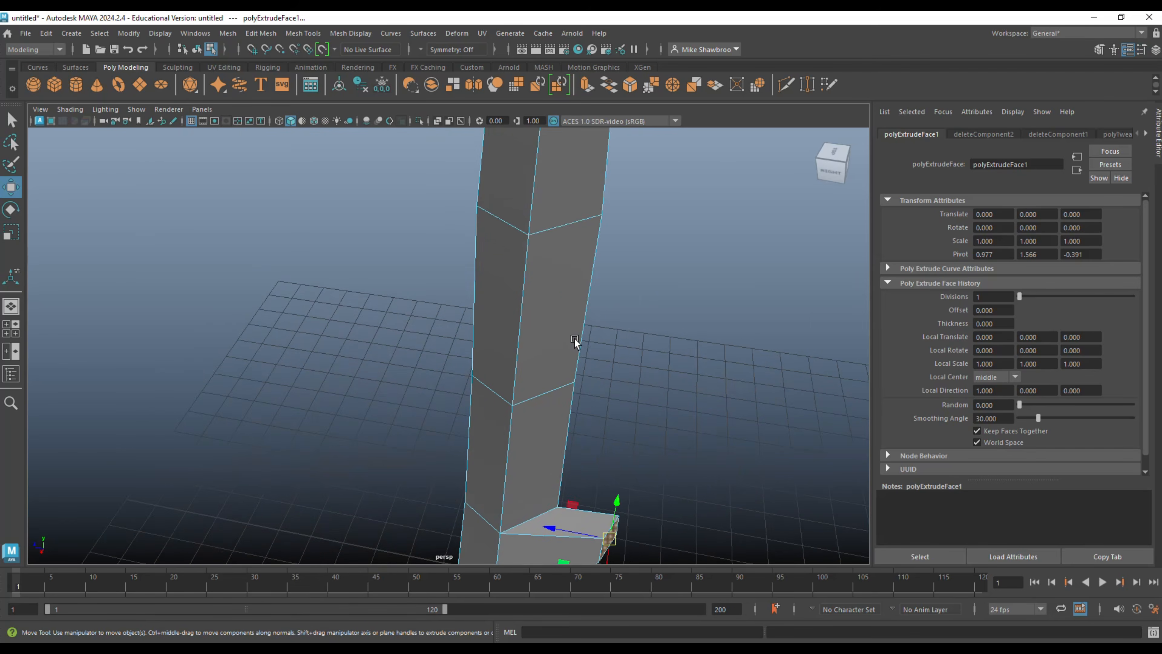
{"action": "scroll", "coordinate": [607, 366], "scroll_direction": "down", "scroll_amount": 5}
{"action": "middle_click_drag", "start_coordinate": [609, 368], "coordinate": [554, 325], "text": "alt"}
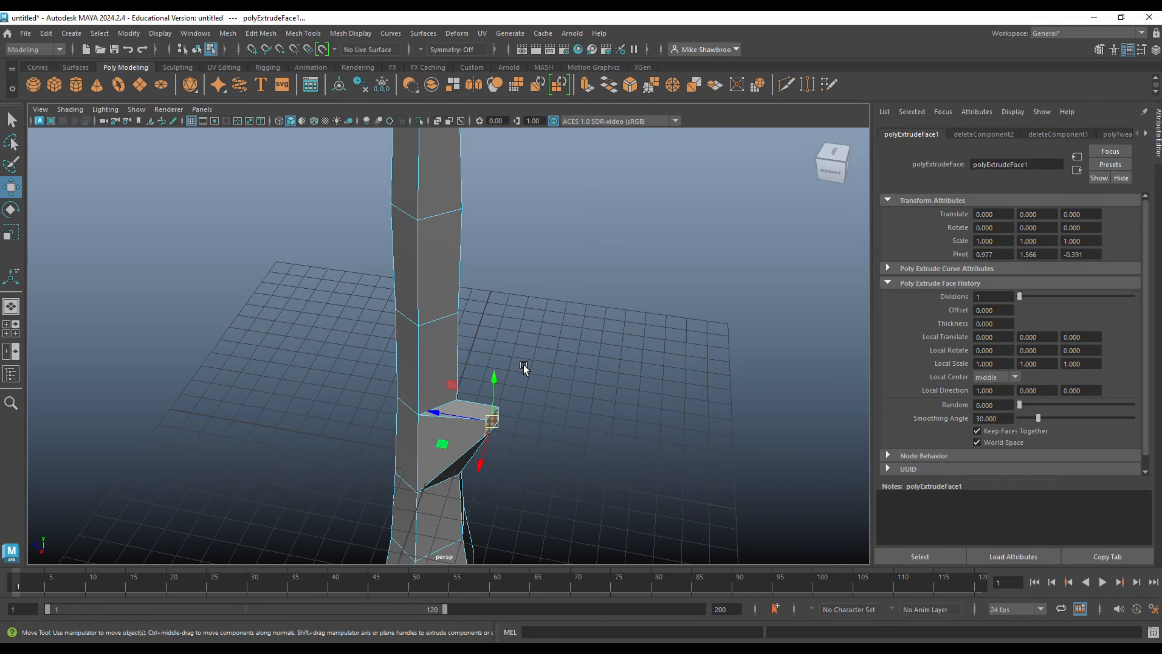
{"action": "key", "text": "e"}
{"action": "left_click_drag", "start_coordinate": [512, 386], "coordinate": [491, 375]}
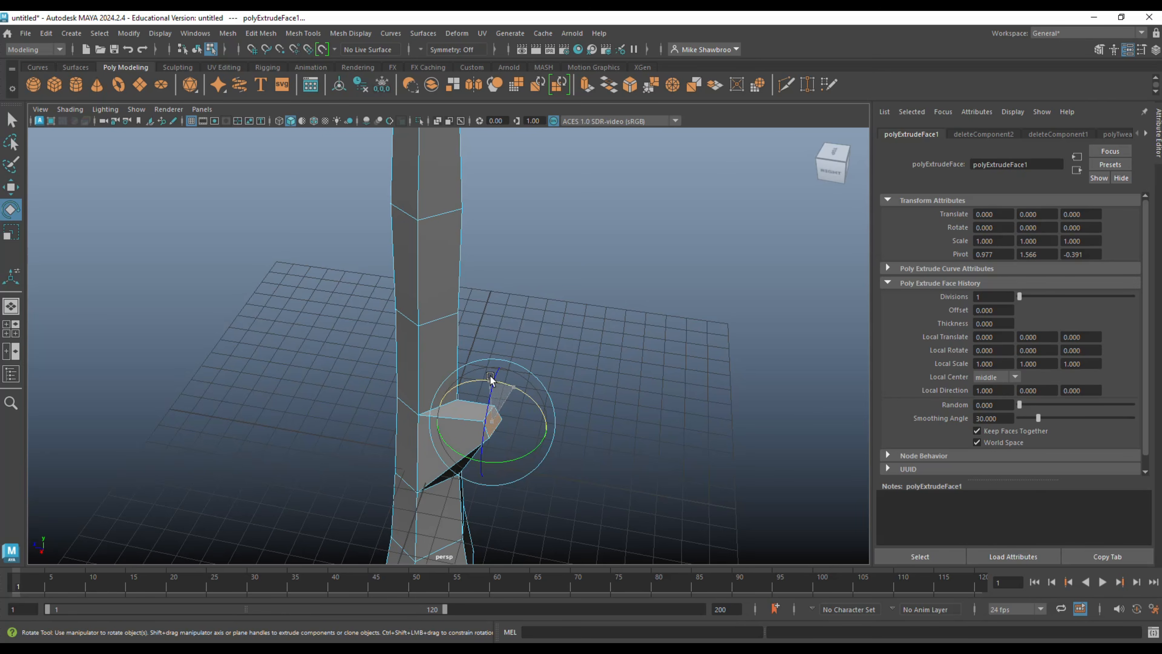
Extrude the stub's end face outwards and slightly upwards into a second branch segment, and scale its end down.
{"action": "key", "text": "ctrl+e"}
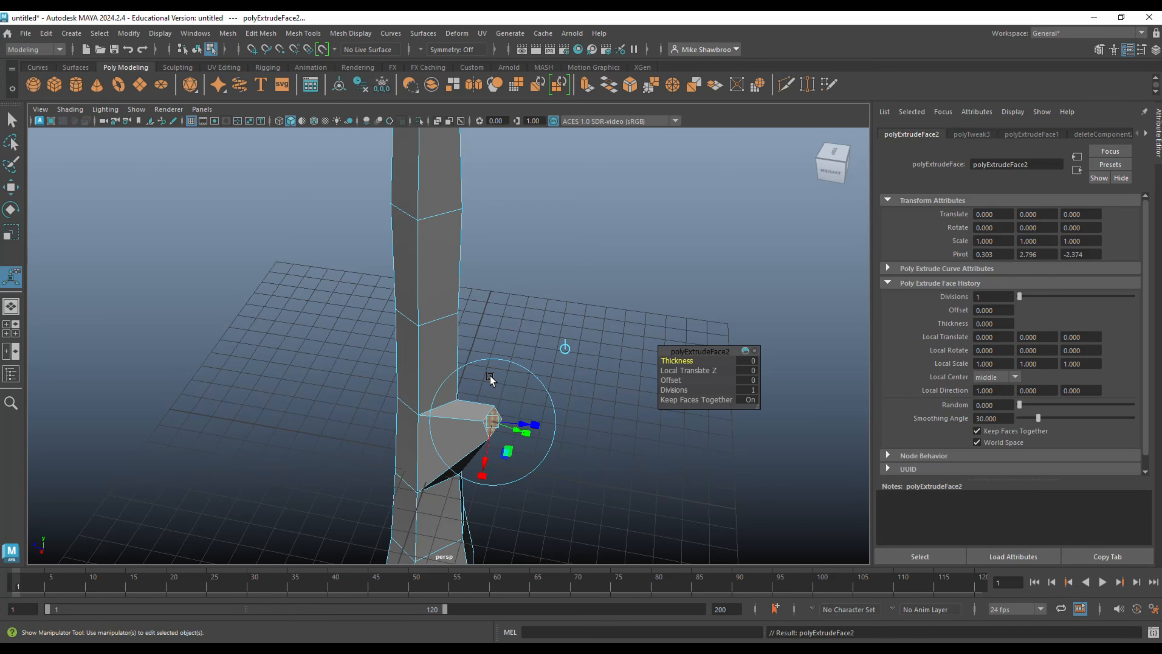
{"action": "left_click_drag", "start_coordinate": [491, 377], "coordinate": [540, 367]}
{"action": "key", "text": "r"}
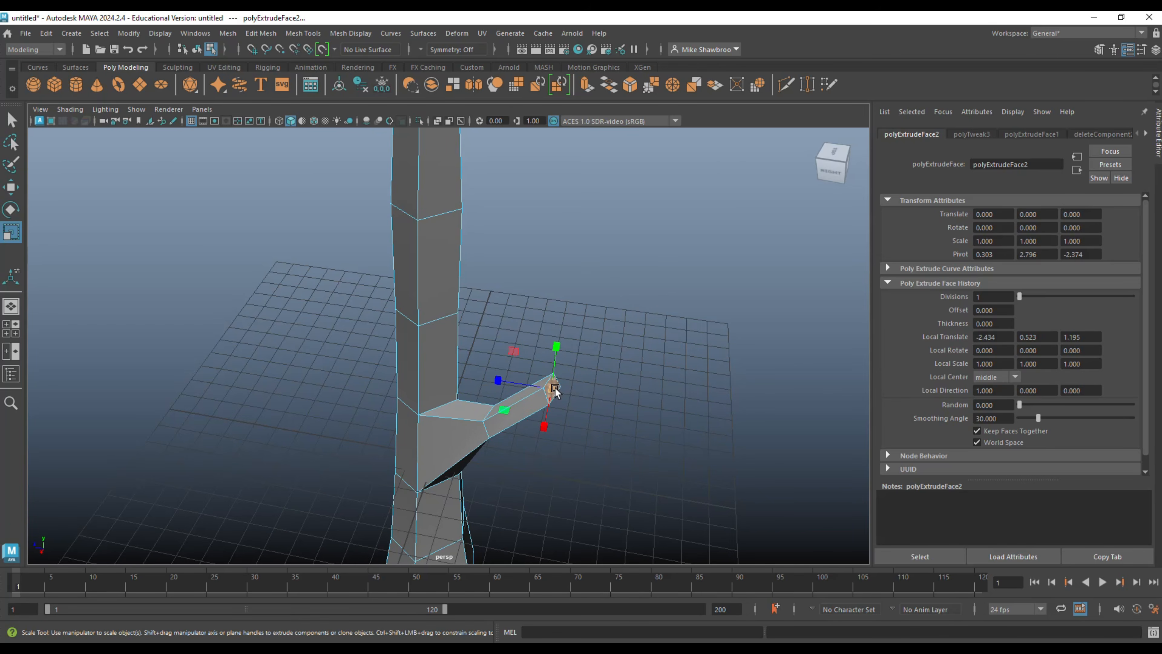
{"action": "left_click", "coordinate": [555, 389]}
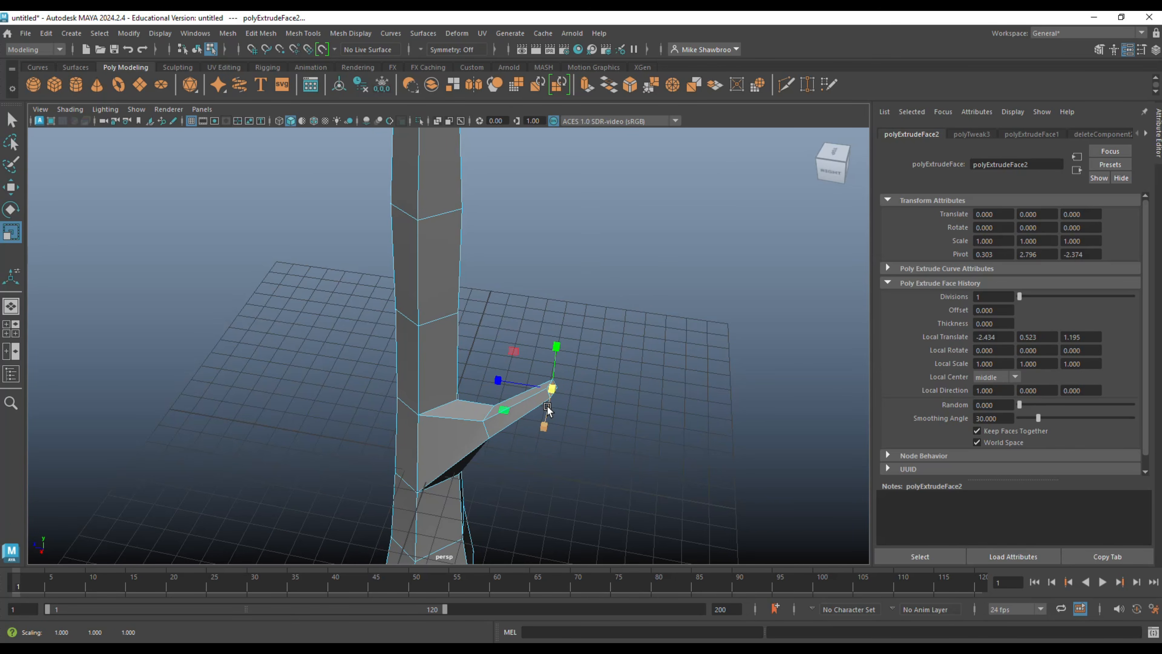
Extrude a third branch segment steeply upwards from the branch end and taper its tip to a scale of about 0.585.
{"action": "key", "text": "ctrl+e"}
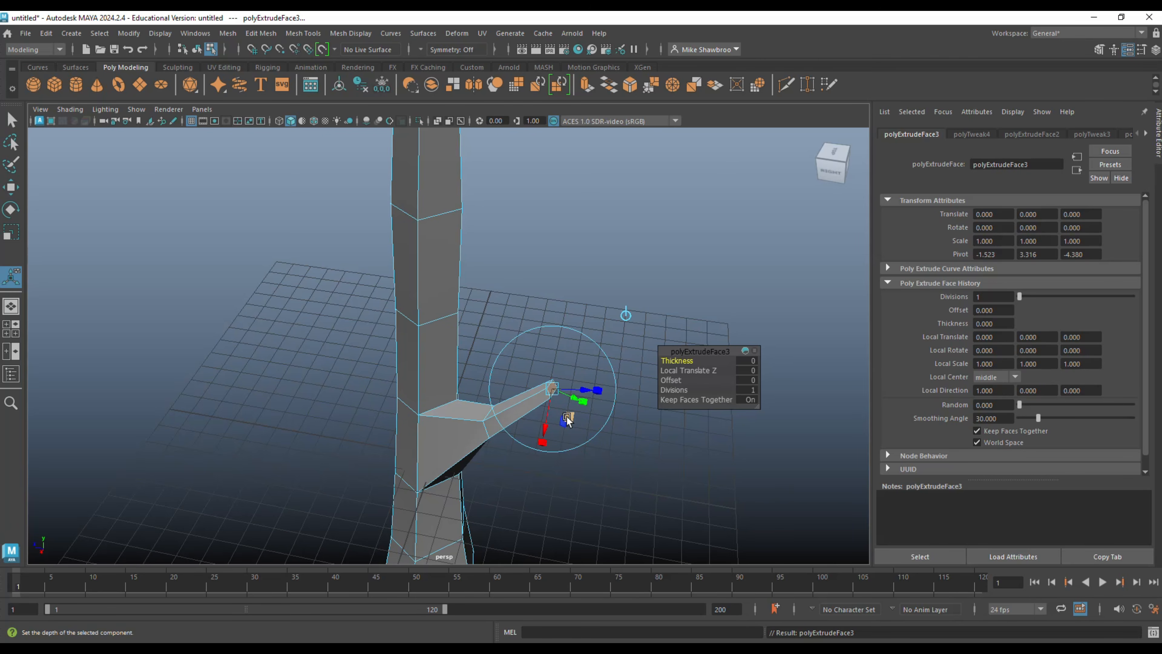
{"action": "left_click_drag", "start_coordinate": [557, 388], "coordinate": [600, 324]}
{"action": "left_click", "coordinate": [572, 292]}
{"action": "key", "text": "r"}
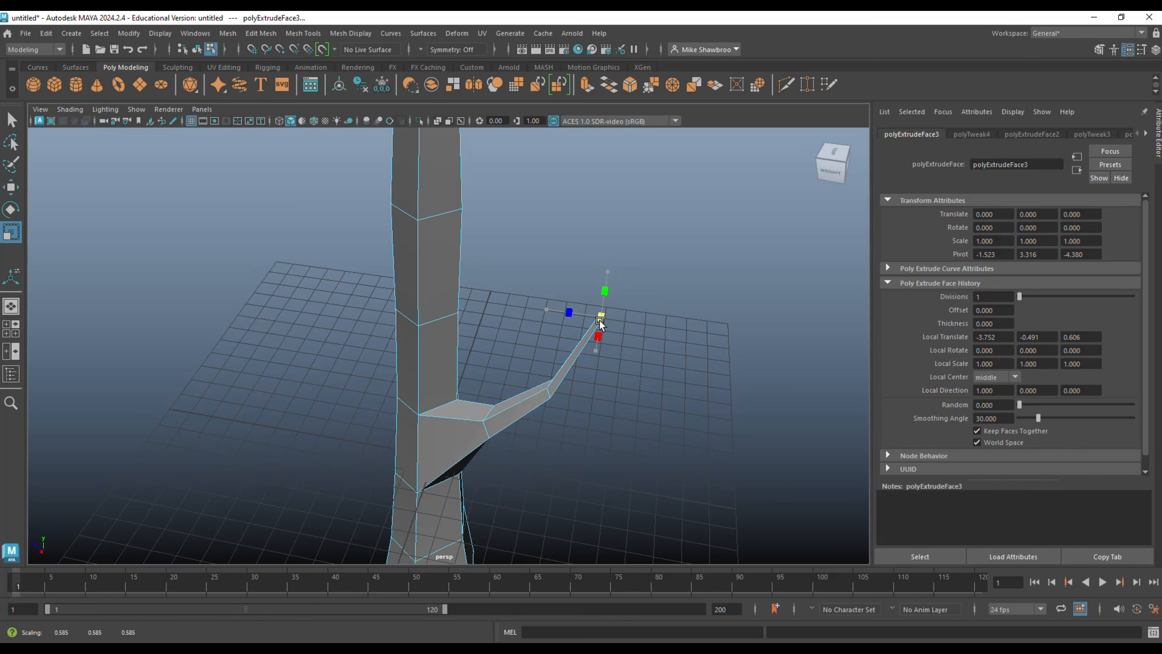
{"action": "left_click", "coordinate": [604, 415]}
Select the vertices at the branch tip and move them sideways along the X axis to redirect the branch.
{"action": "scroll", "coordinate": [615, 410], "scroll_direction": "down", "scroll_amount": 6}
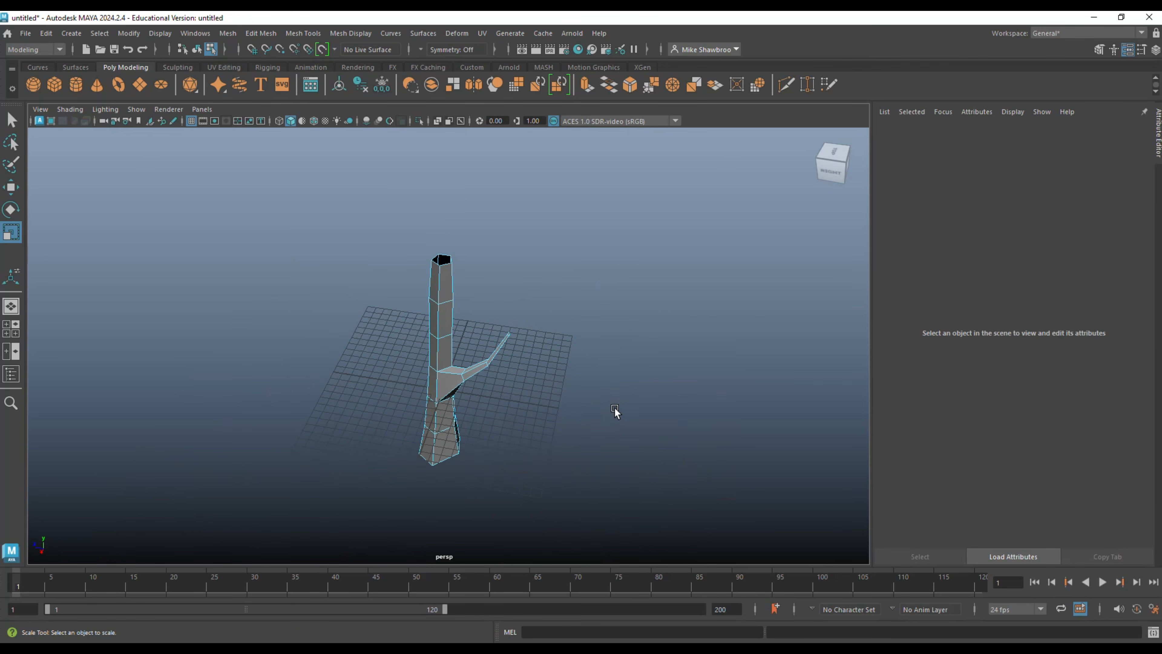
{"action": "left_click_drag", "start_coordinate": [620, 427], "coordinate": [527, 447], "text": "alt"}
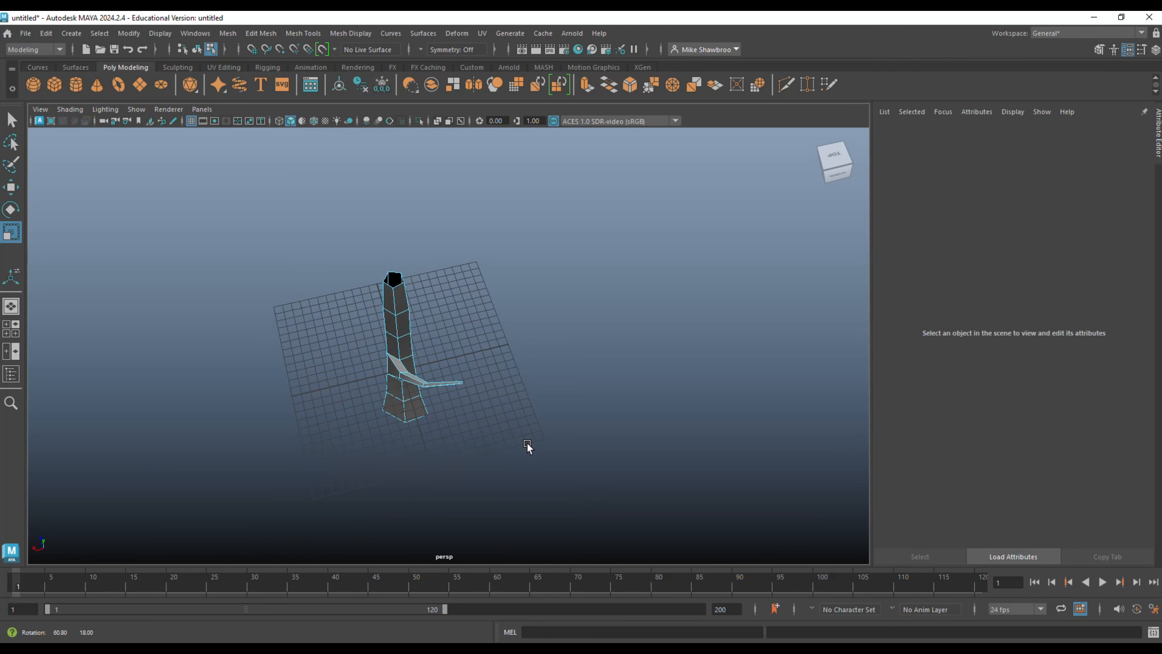
{"action": "scroll", "coordinate": [534, 451], "scroll_direction": "up", "scroll_amount": 2}
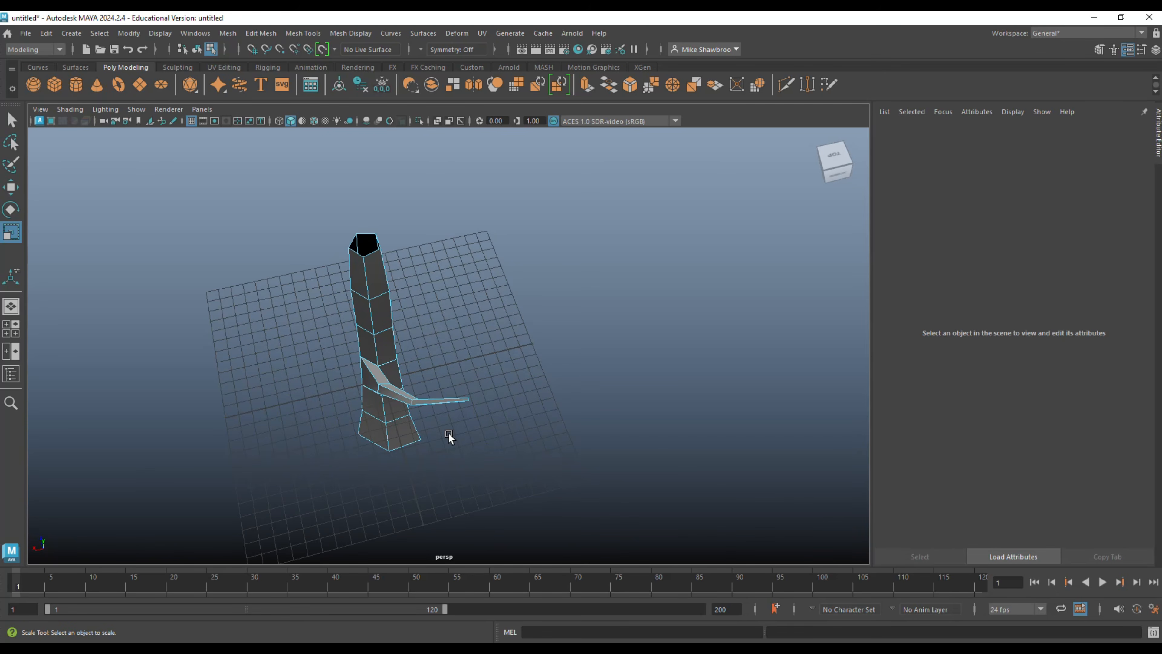
{"action": "left_click_drag", "start_coordinate": [474, 430], "coordinate": [435, 438], "text": "alt"}
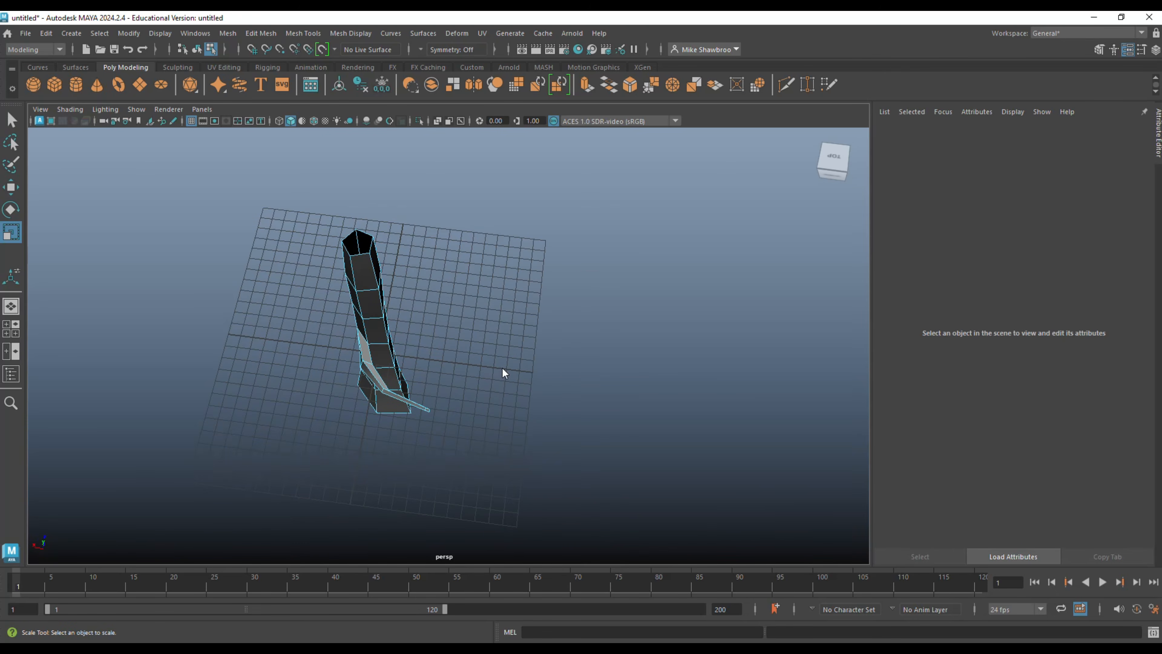
{"action": "right_click_drag", "start_coordinate": [503, 373], "coordinate": [441, 311]}
{"action": "left_click_drag", "start_coordinate": [413, 404], "coordinate": [447, 453]}
{"action": "key", "text": "w"}
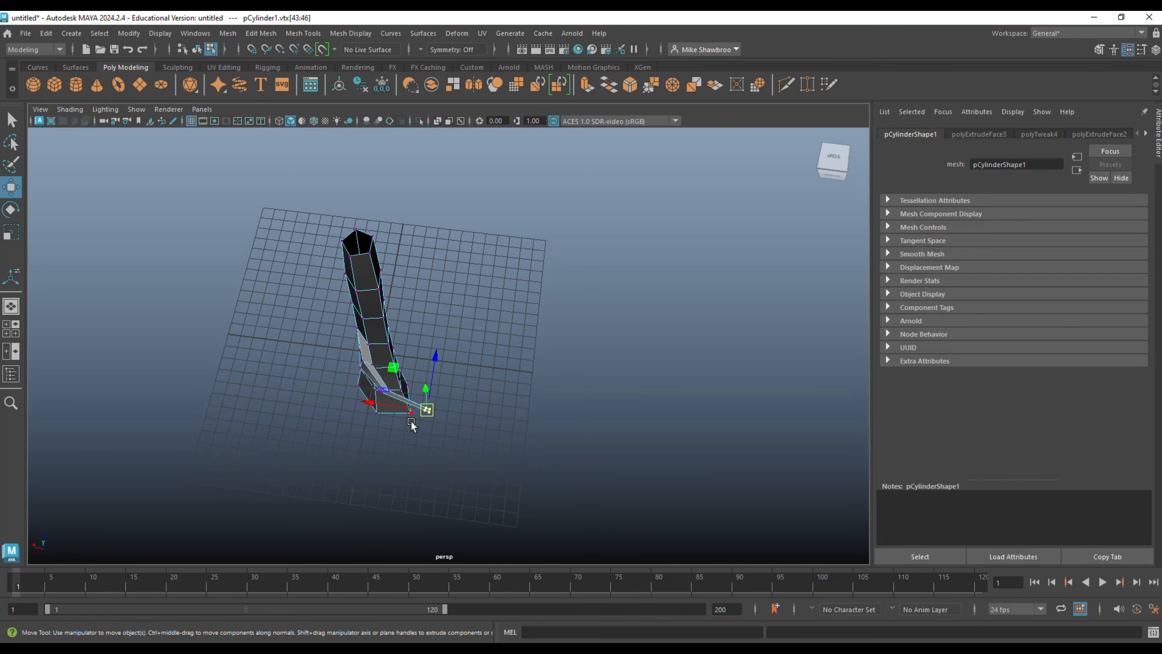
{"action": "left_click_drag", "start_coordinate": [380, 409], "coordinate": [276, 414]}
Move the vertices at the branch's outer bend along the X axis to smooth the curve towards the tip.
{"action": "scroll", "coordinate": [449, 453], "scroll_direction": "up", "scroll_amount": 3}
{"action": "left_click_drag", "start_coordinate": [449, 453], "coordinate": [339, 335], "text": "alt"}
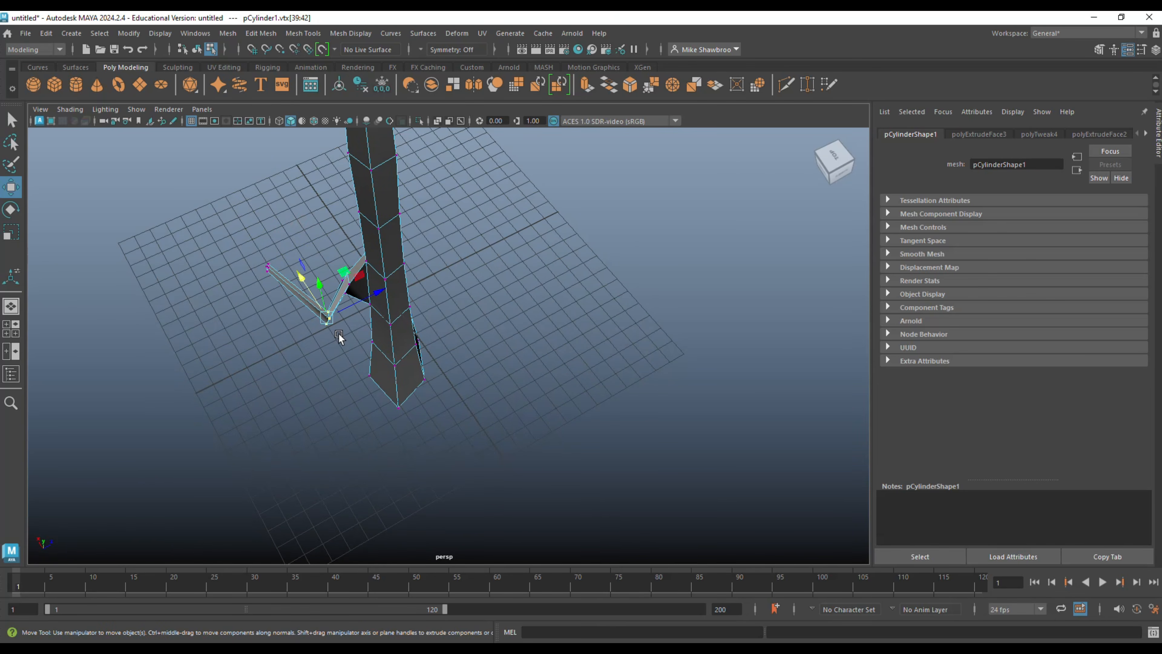
{"action": "left_click_drag", "start_coordinate": [298, 278], "coordinate": [480, 316]}
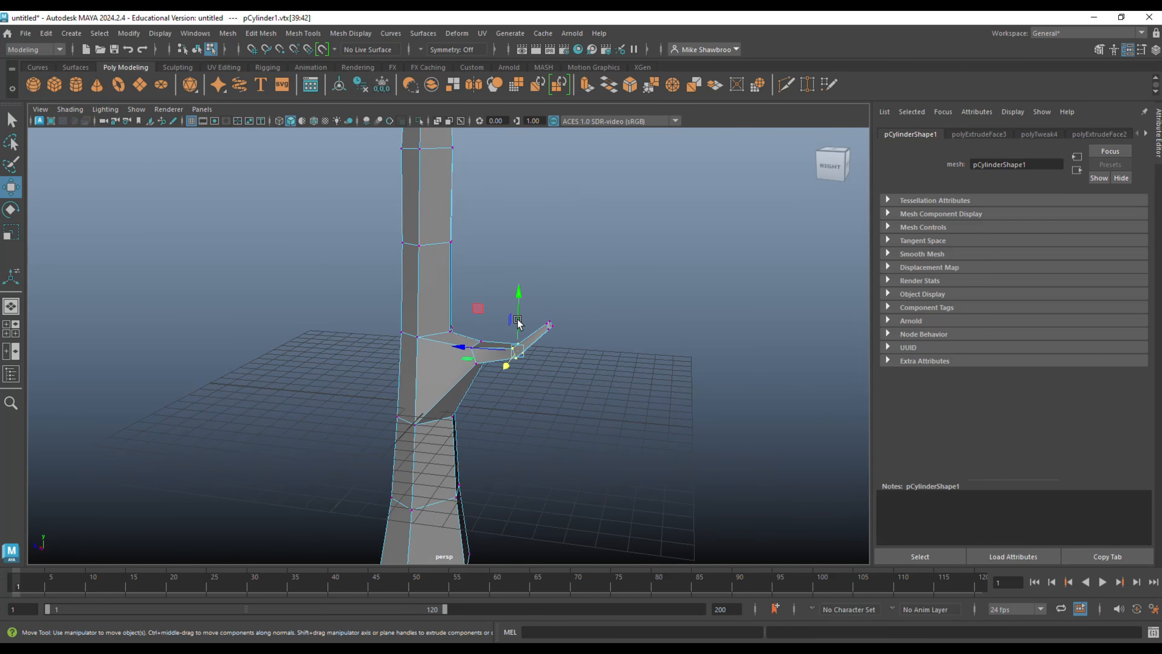
{"action": "scroll", "coordinate": [580, 342], "scroll_direction": "down", "scroll_amount": 4}
{"action": "left_click", "coordinate": [585, 356]}
{"action": "scroll", "coordinate": [590, 369], "scroll_direction": "down", "scroll_amount": 5}
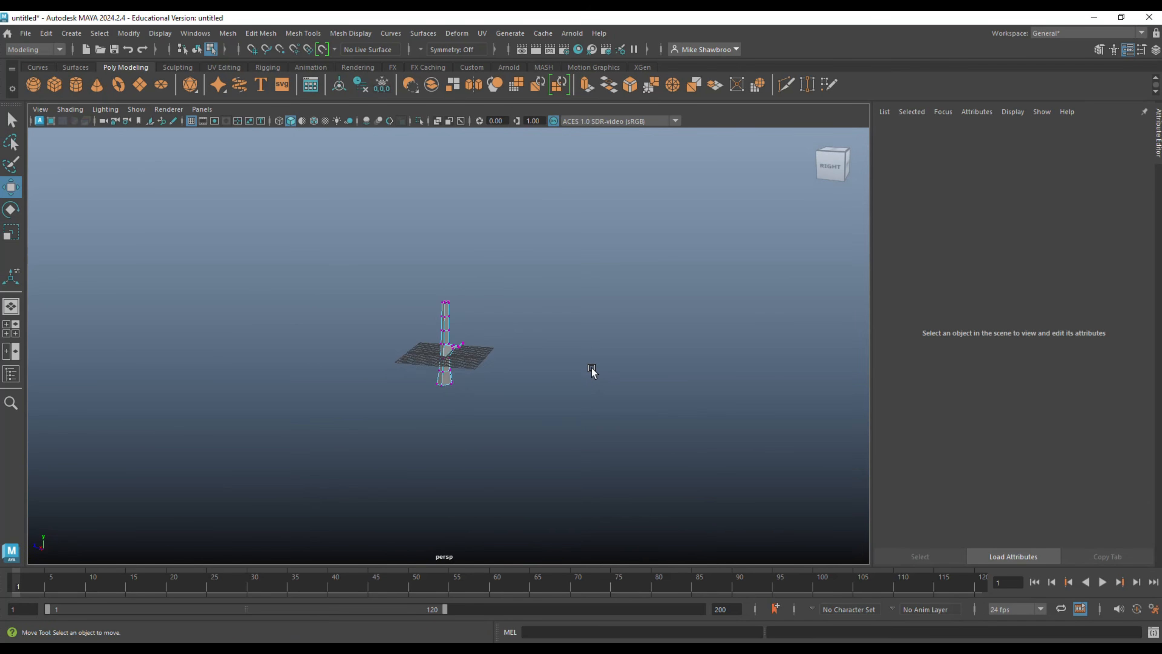
Create a polygon sphere, raise it to the trunk's upper end and enlarge it into a round canopy.
{"action": "scroll", "coordinate": [592, 372], "scroll_direction": "up", "scroll_amount": 3}
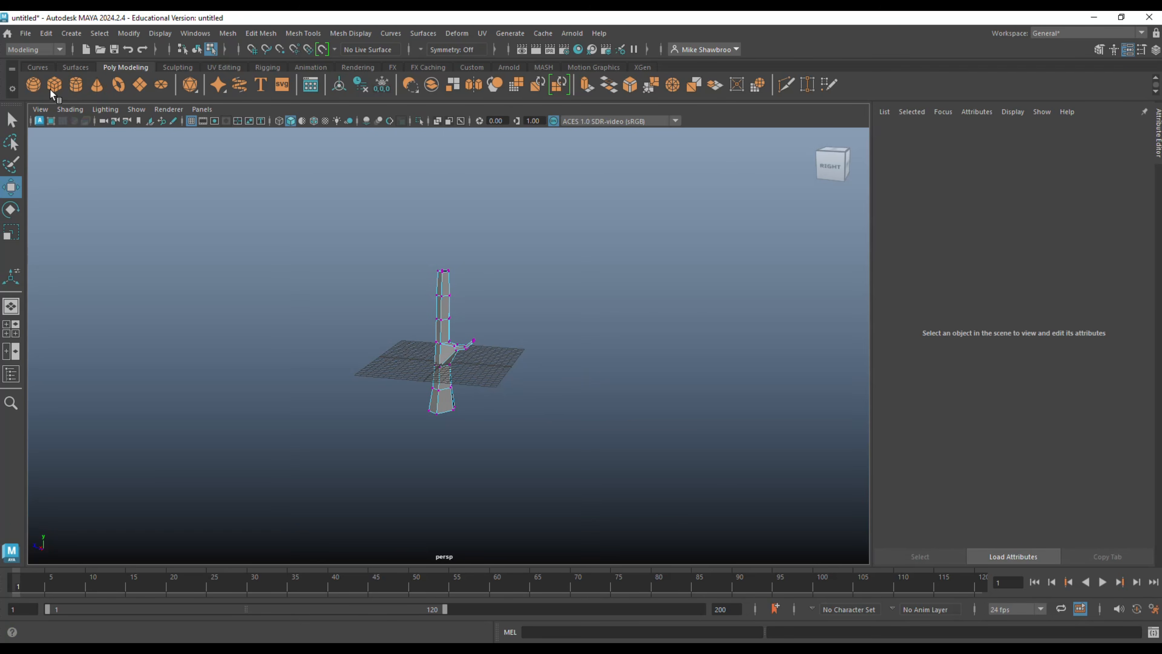
{"action": "left_click", "coordinate": [33, 83]}
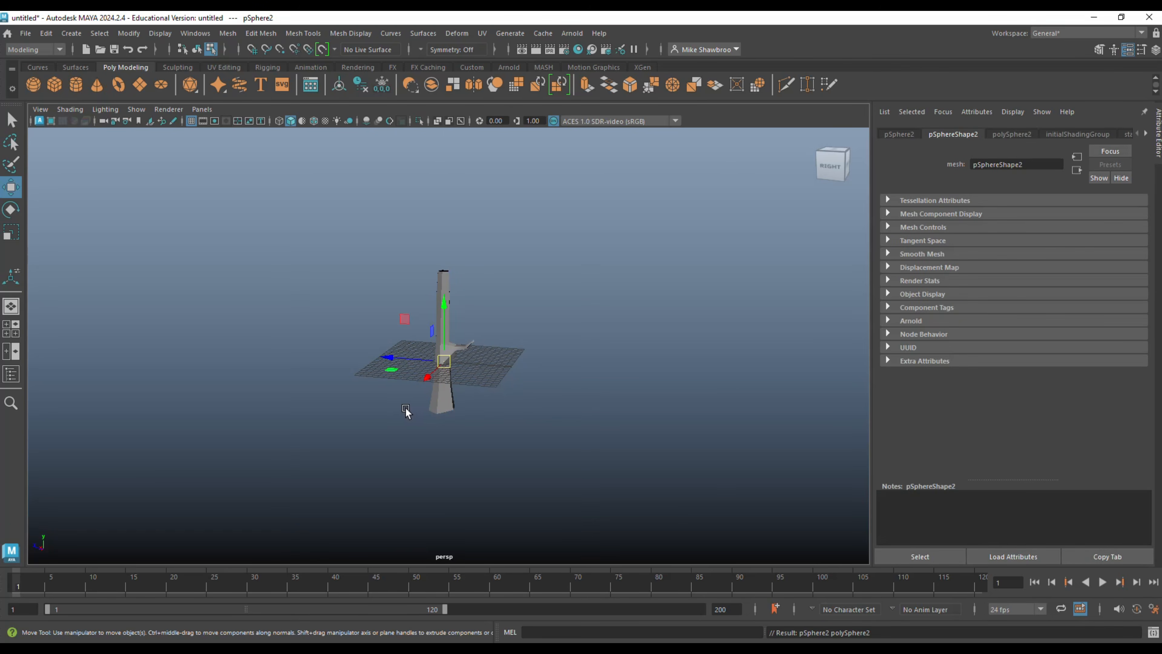
{"action": "left_click_drag", "start_coordinate": [437, 299], "coordinate": [548, 314]}
{"action": "key", "text": "r"}
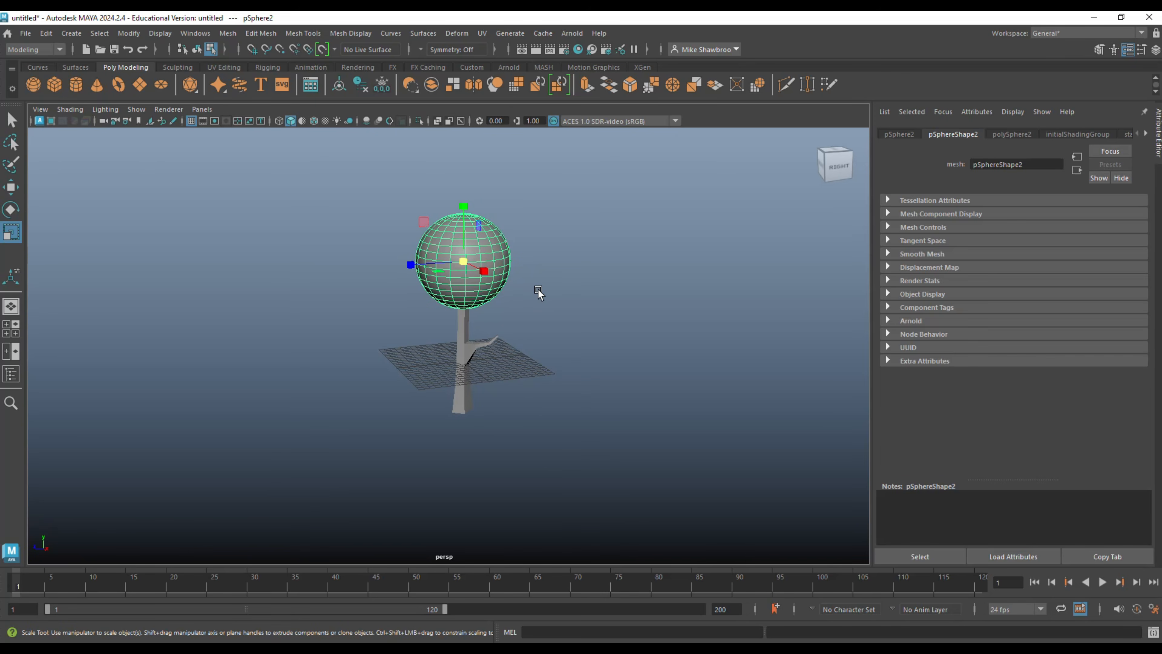
Duplicate the canopy sphere, move the copy down and out beside the branch, and shrink it to a scale of about 2.2.
{"action": "key", "text": "ctrl+d"}
{"action": "key", "text": "w"}
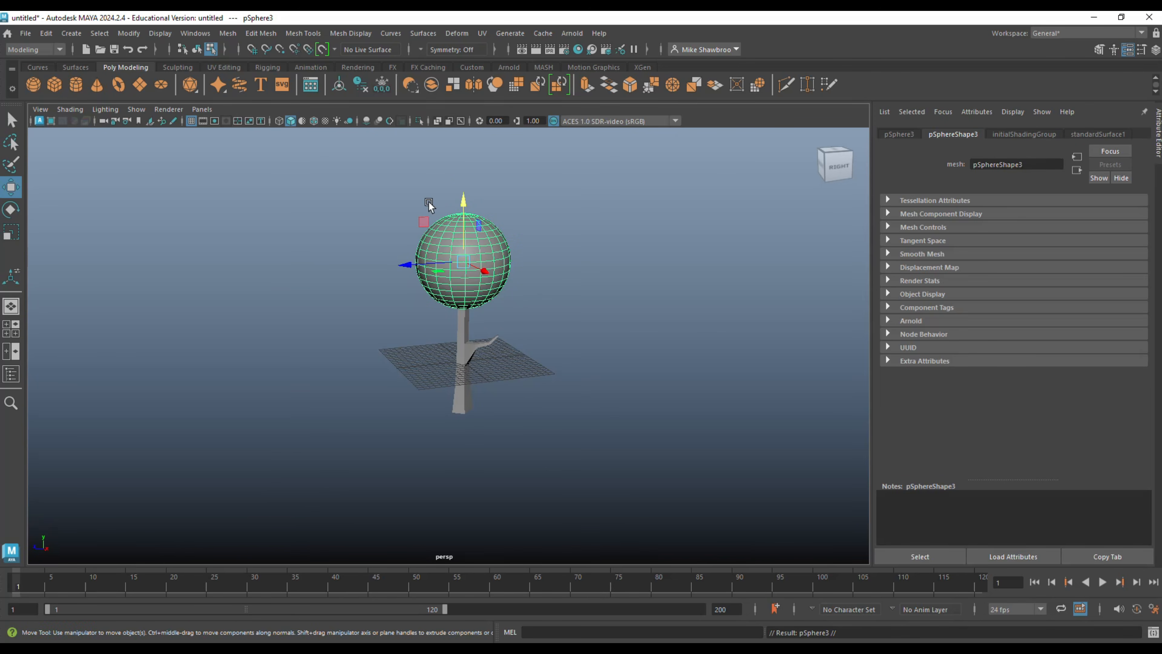
{"action": "left_click_drag", "start_coordinate": [468, 209], "coordinate": [478, 284]}
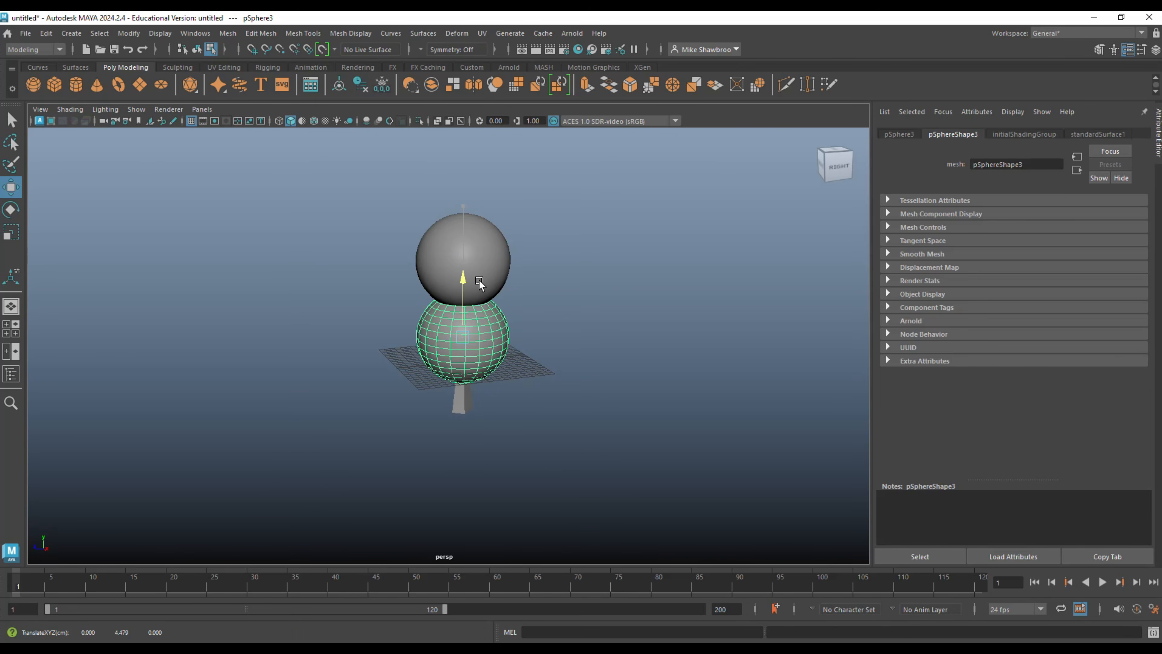
{"action": "key", "text": "r"}
{"action": "key", "text": "w"}
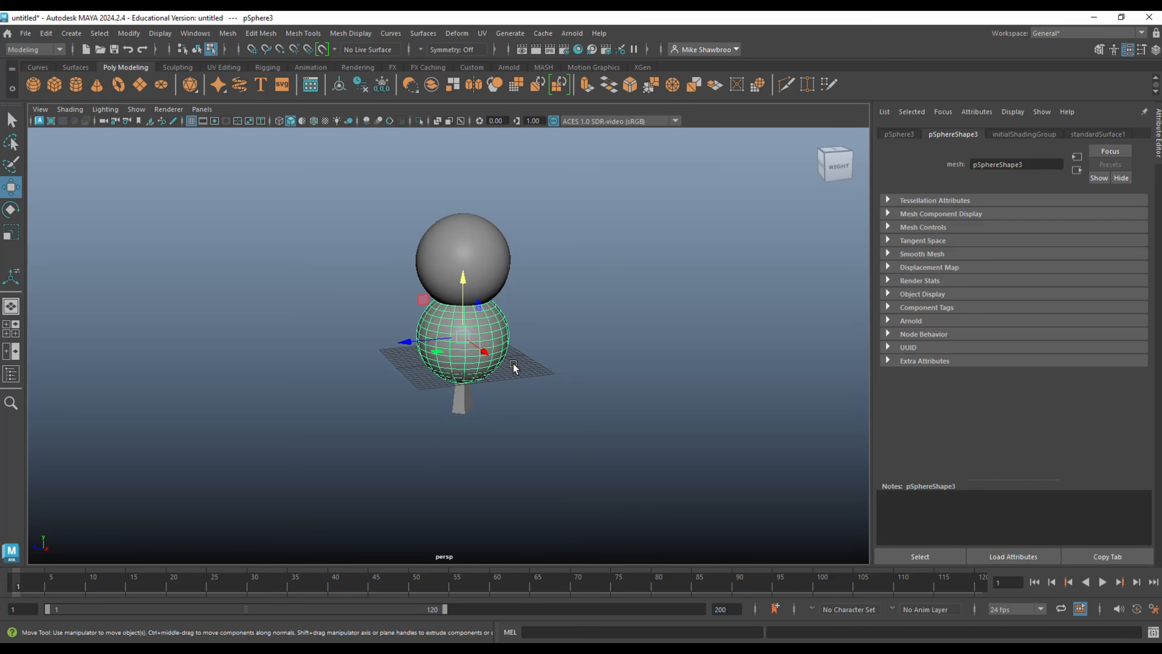
{"action": "left_click_drag", "start_coordinate": [491, 359], "coordinate": [435, 382]}
{"action": "key", "text": "r"}
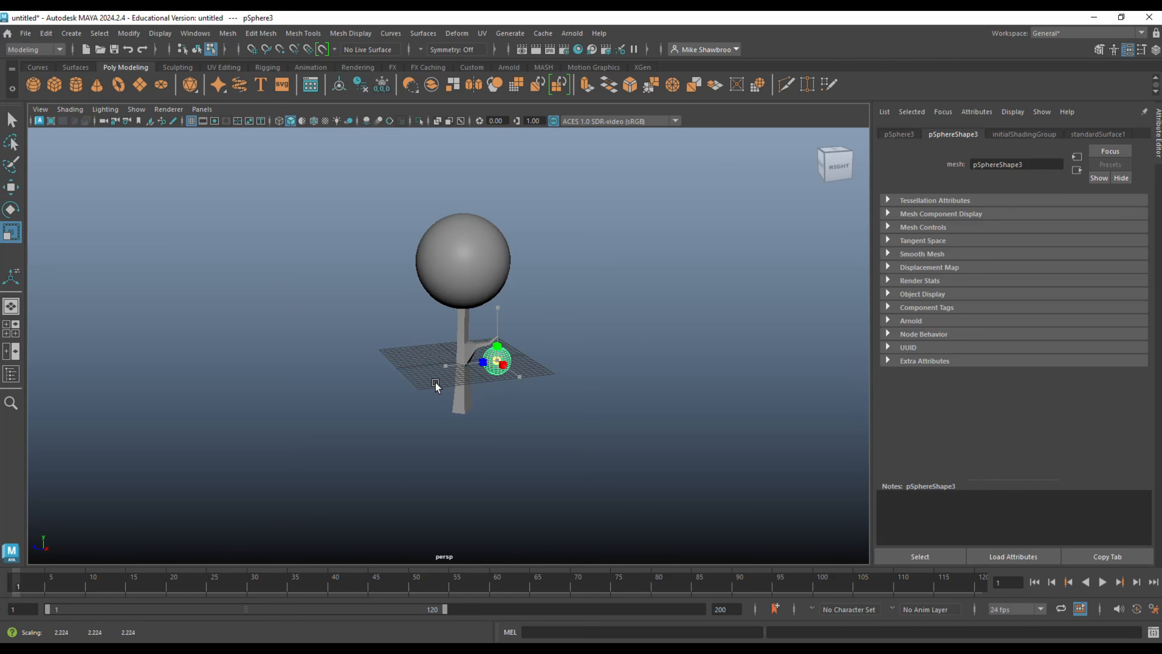
Raise the small sphere and shift it along the X axis so it sits on the branch tip.
{"action": "key", "text": "w"}
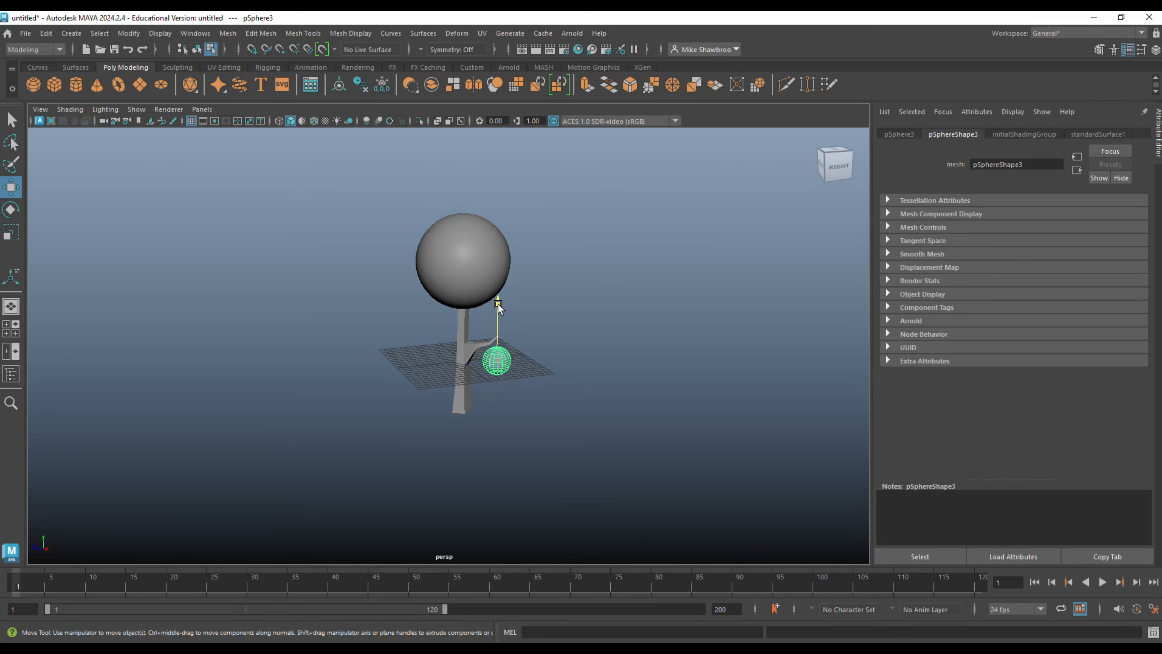
{"action": "left_click_drag", "start_coordinate": [498, 305], "coordinate": [495, 274]}
{"action": "scroll", "coordinate": [511, 360], "scroll_direction": "up", "scroll_amount": 5}
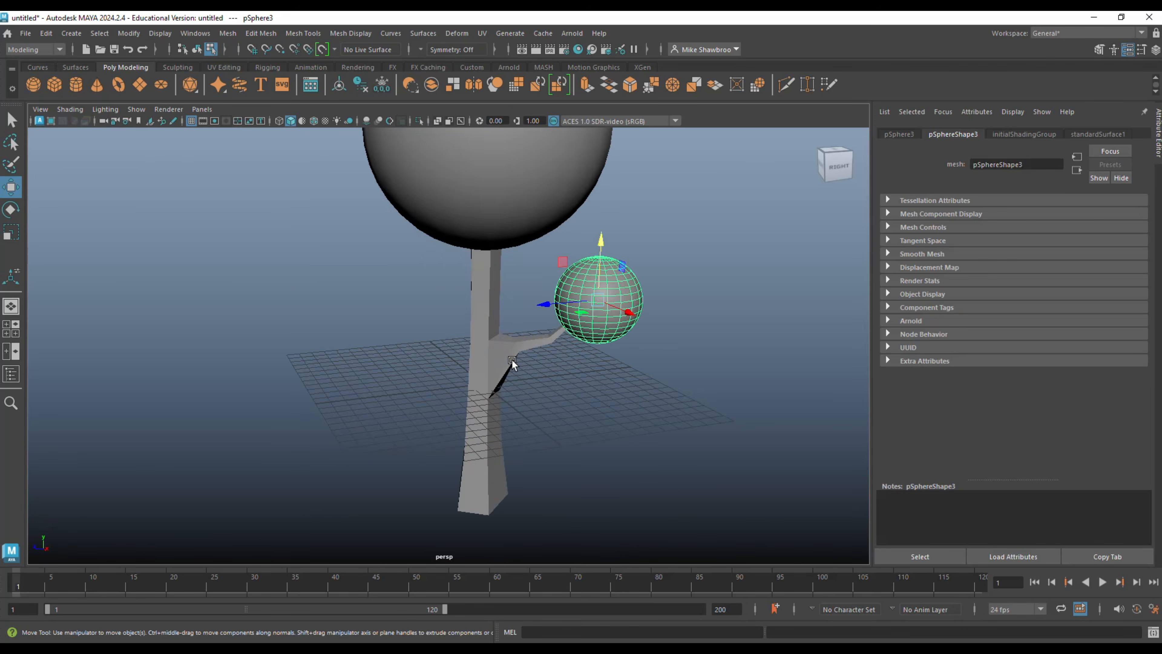
{"action": "scroll", "coordinate": [513, 365], "scroll_direction": "down", "scroll_amount": 3}
{"action": "left_click_drag", "start_coordinate": [540, 376], "coordinate": [469, 370], "text": "alt"}
{"action": "left_click_drag", "start_coordinate": [541, 261], "coordinate": [543, 275]}
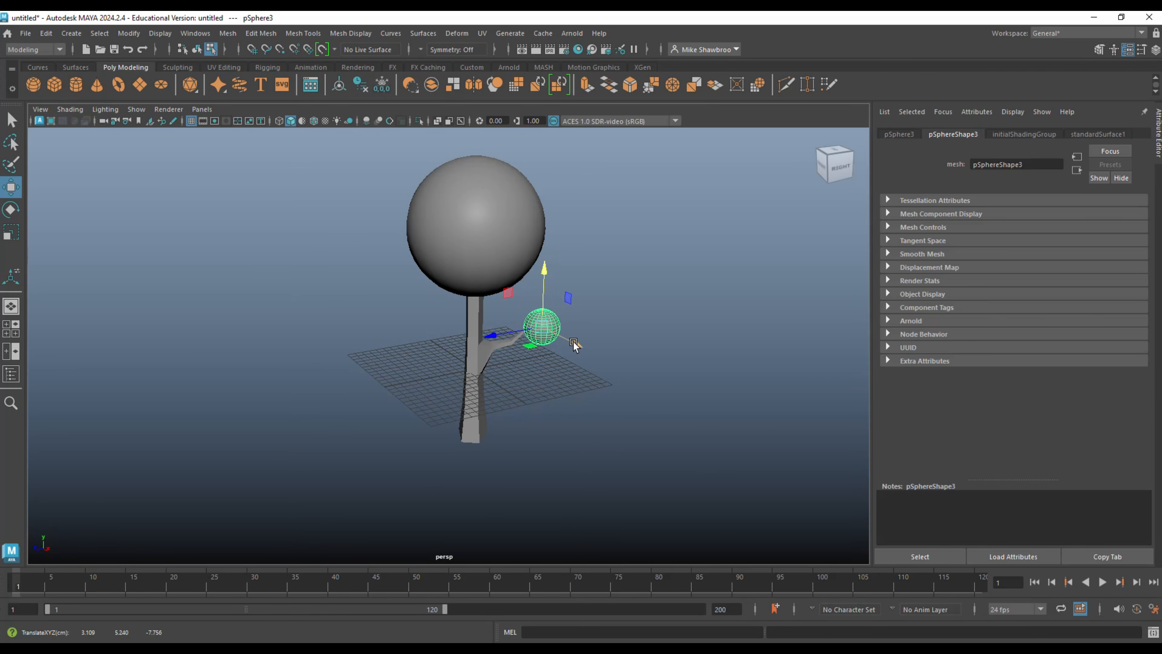
{"action": "left_click_drag", "start_coordinate": [574, 343], "coordinate": [562, 342]}
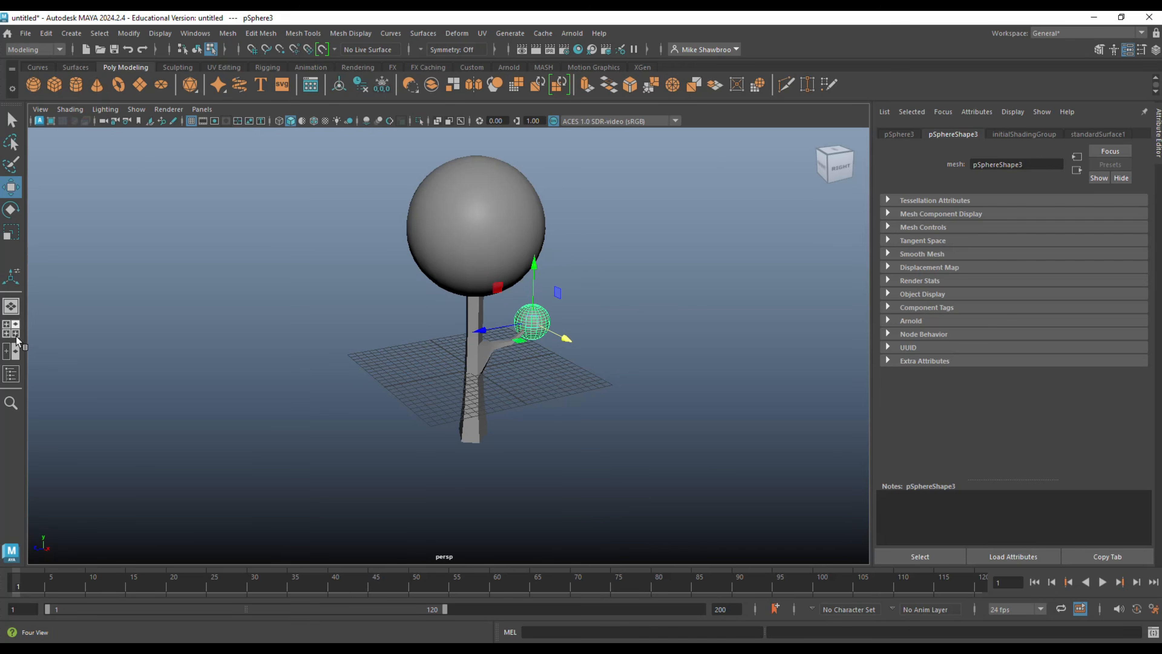
In the side view, shift the small canopy sphere along Z towards the trunk and raise it so its underside sits on the branch tip.
{"action": "left_click", "coordinate": [11, 328]}
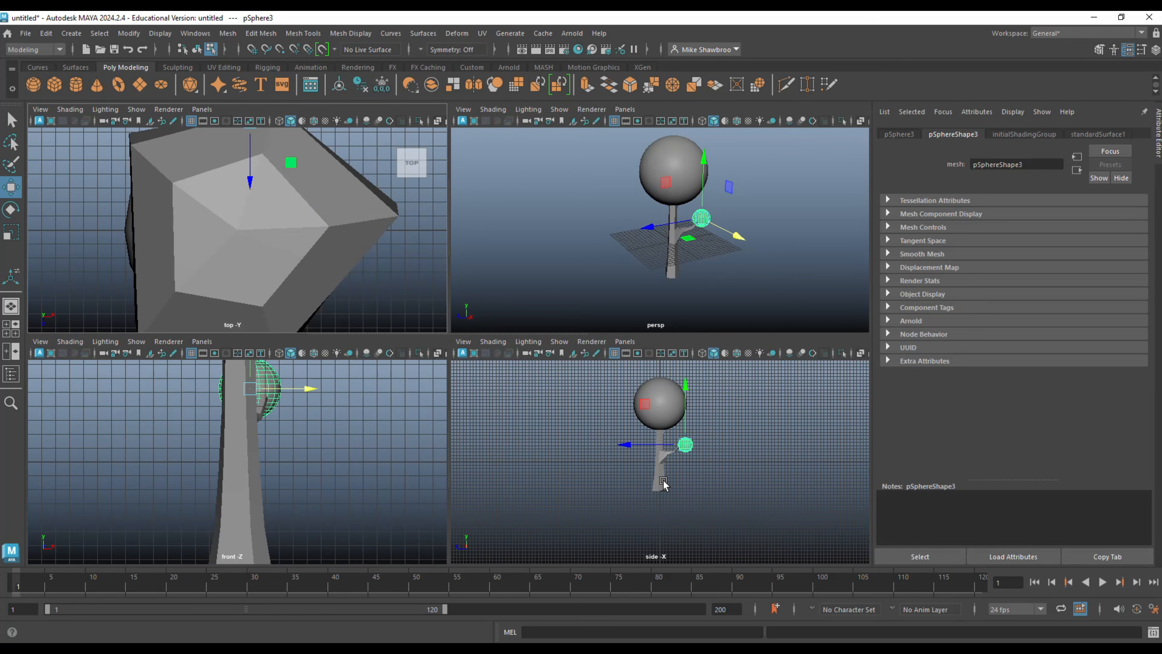
{"action": "key", "text": "space"}
{"action": "key", "text": "f"}
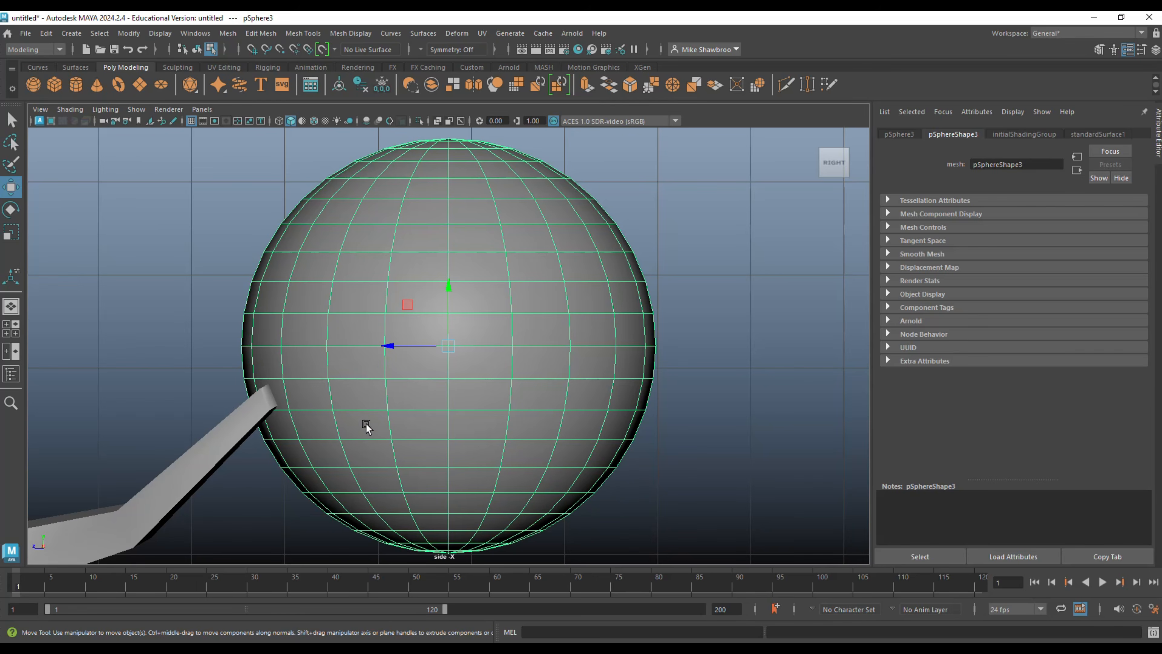
{"action": "left_click_drag", "start_coordinate": [387, 346], "coordinate": [249, 333]}
{"action": "left_click_drag", "start_coordinate": [311, 286], "coordinate": [296, 210]}
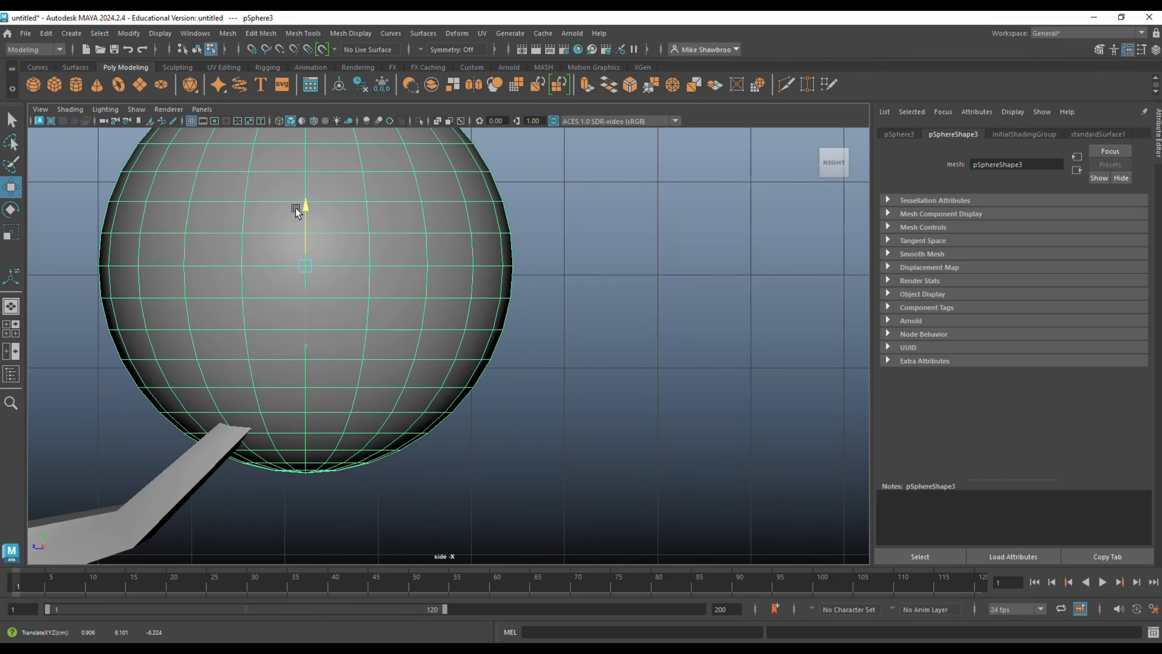
{"action": "left_click", "coordinate": [11, 329]}
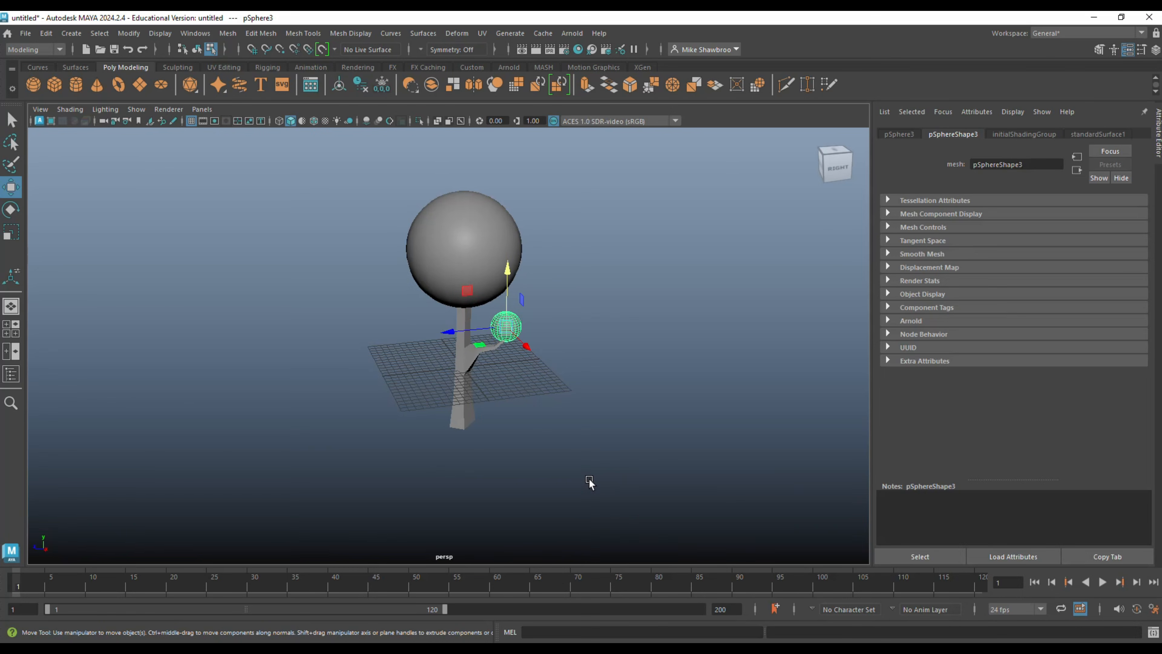
{"action": "mouse_move", "coordinate": [578, 481]}
{"action": "left_mouse_down", "text": "alt"}
{"action": "mouse_move", "coordinate": [684, 461]}
{"action": "mouse_move", "coordinate": [679, 477]}
{"action": "mouse_move", "coordinate": [548, 452]}
{"action": "mouse_move", "coordinate": [542, 467]}
{"action": "mouse_move", "coordinate": [472, 465]}
{"action": "mouse_move", "coordinate": [566, 463]}
{"action": "left_mouse_up", "text": "alt"}
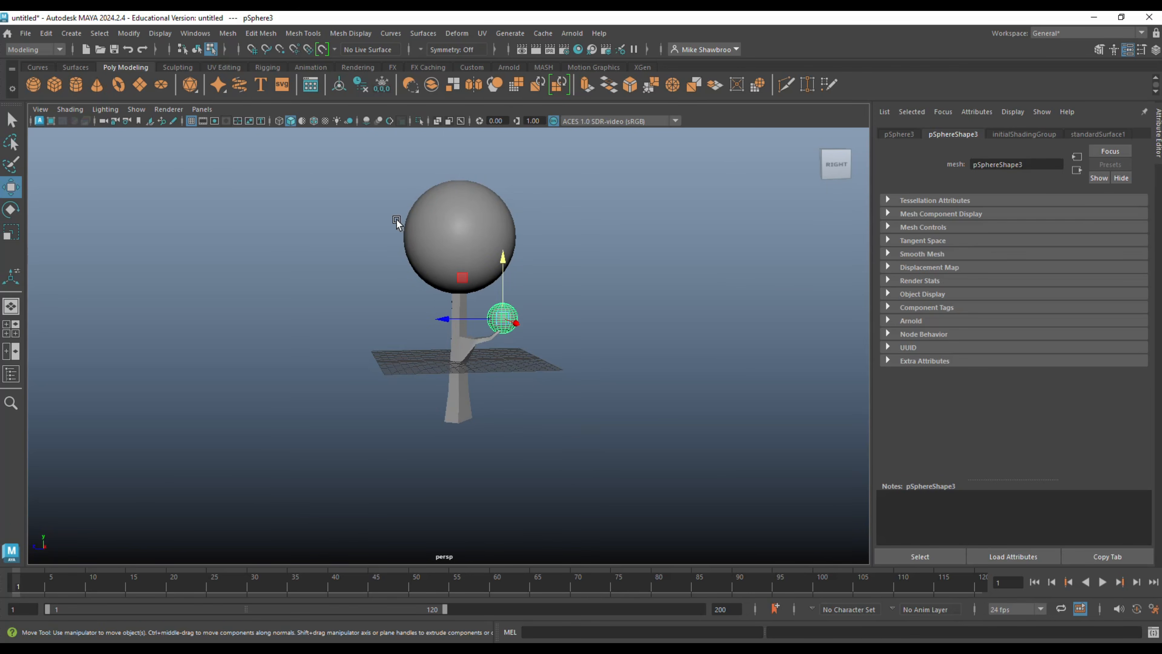
Return to object selection and delete the whole modelled tree, including the trunk and both canopy spheres.
{"action": "left_click_drag", "start_coordinate": [352, 197], "coordinate": [567, 485]}
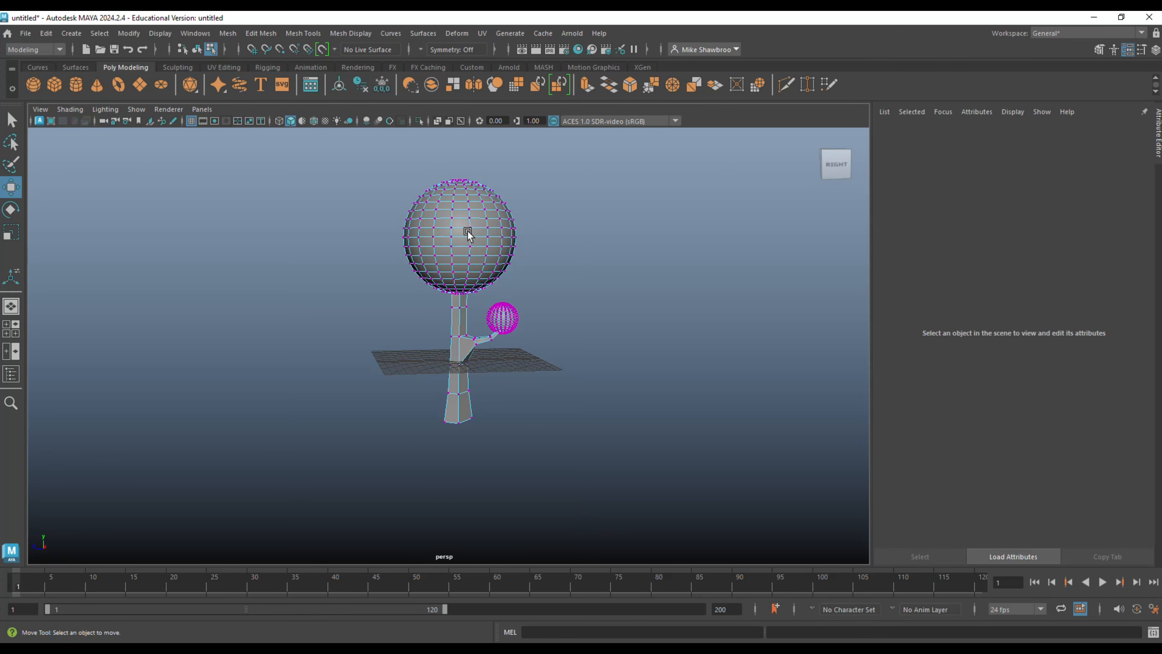
{"action": "right_click_drag", "start_coordinate": [468, 230], "coordinate": [524, 207]}
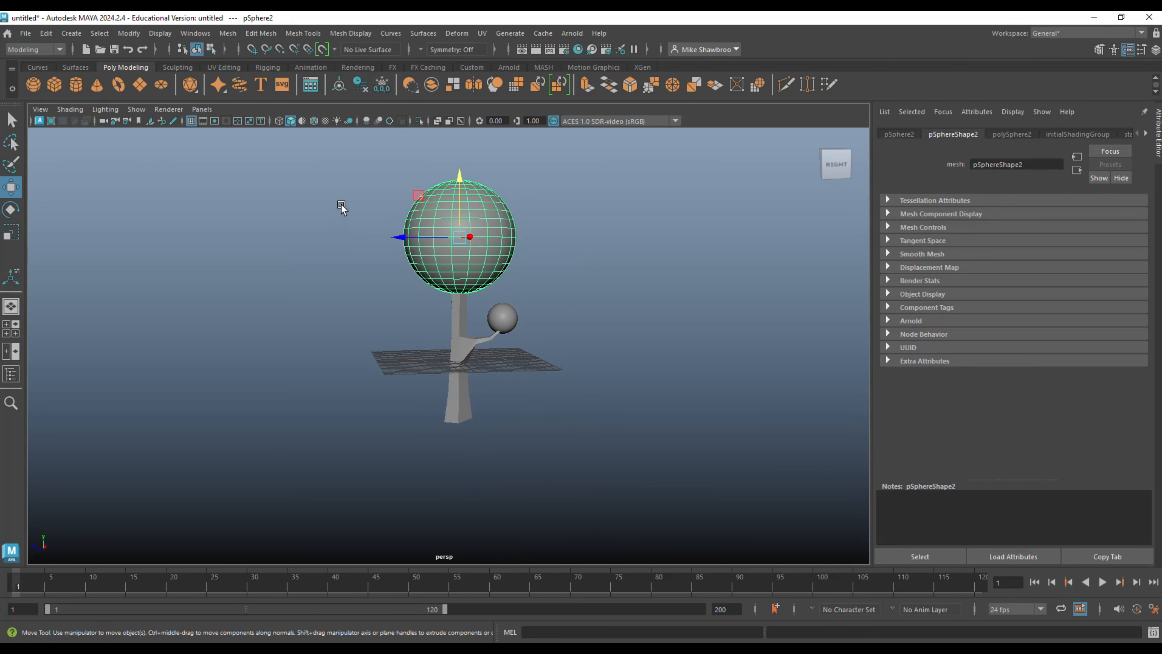
{"action": "left_click_drag", "start_coordinate": [341, 205], "coordinate": [528, 462]}
{"action": "key", "text": "Delete"}
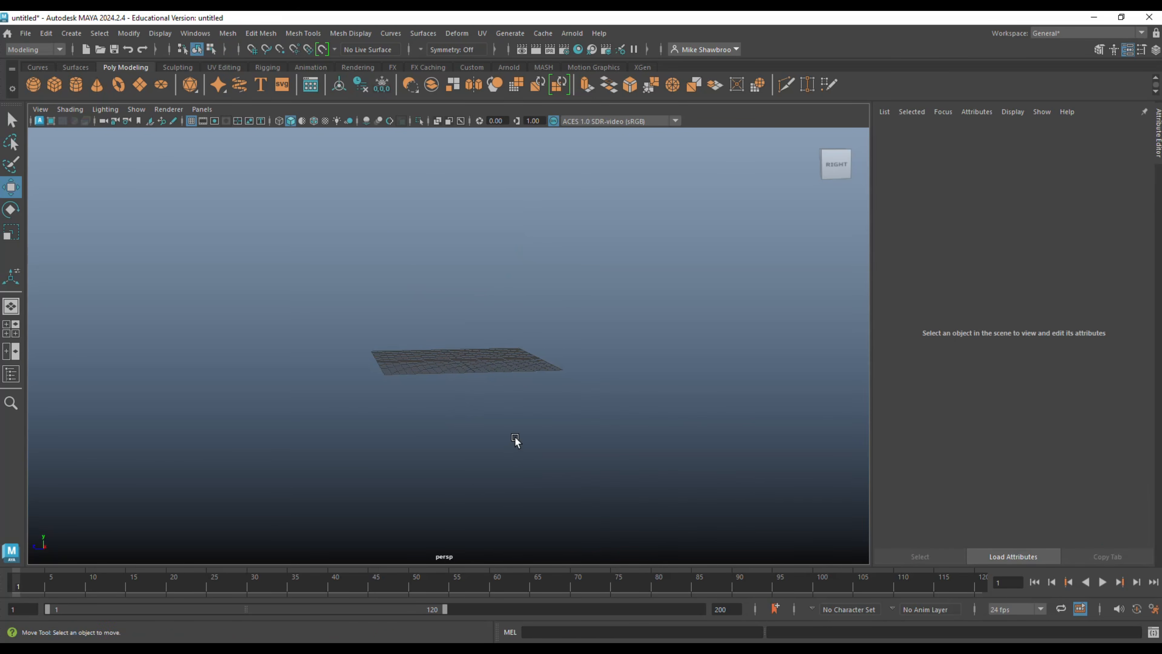
Import LeaflessTree.ma from the Props folder of the Content Browser's Sculpting Base Meshes examples, and close the browser.
{"action": "left_click", "coordinate": [206, 34]}
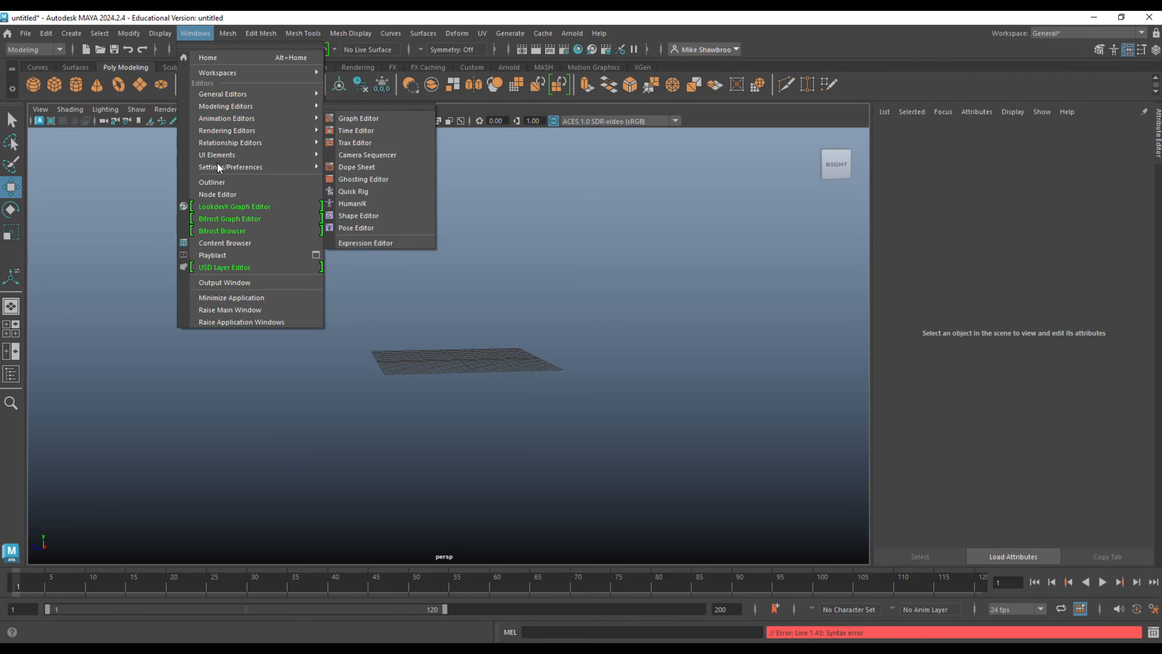
{"action": "left_click", "coordinate": [243, 244]}
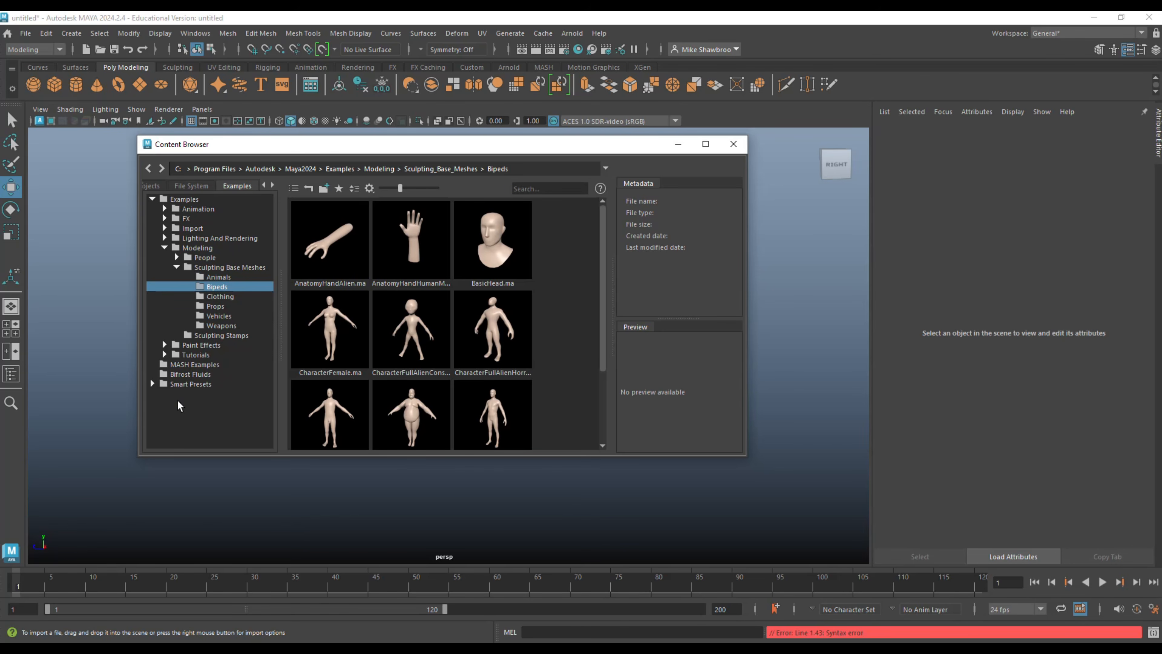
{"action": "left_click", "coordinate": [175, 257]}
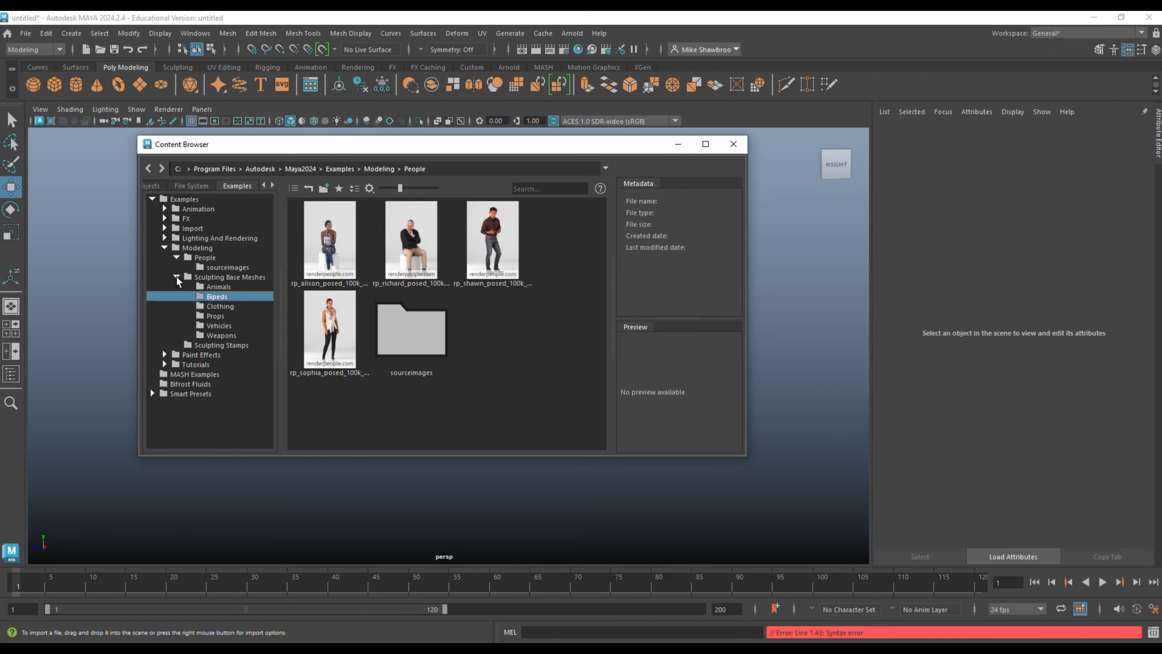
{"action": "left_click", "coordinate": [177, 277]}
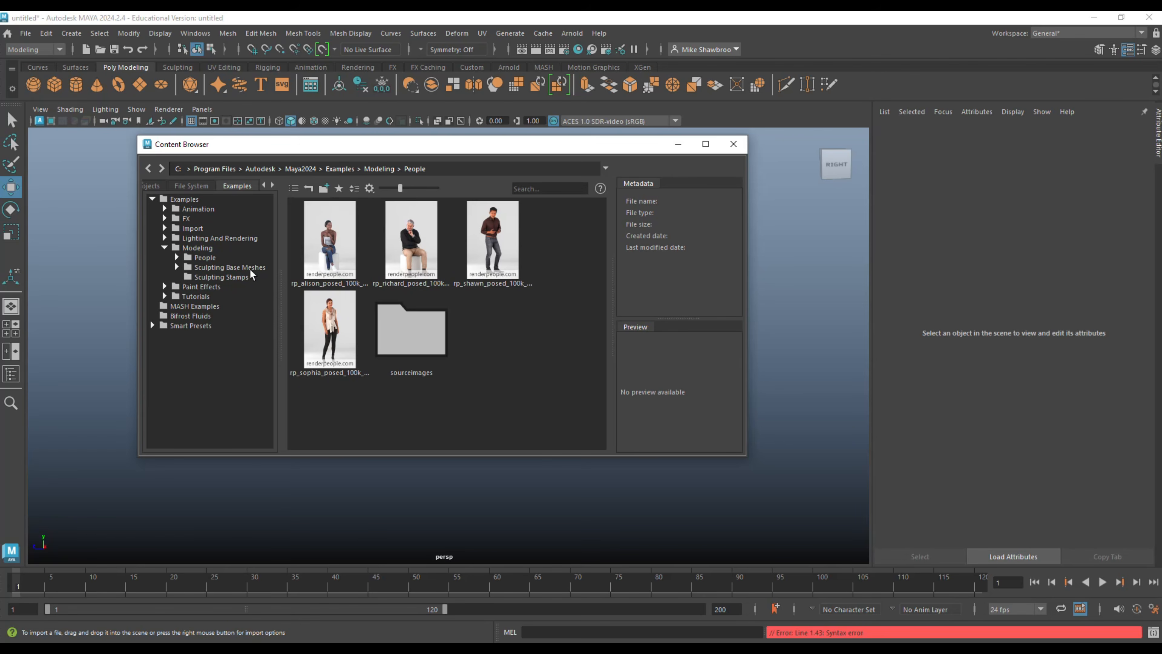
{"action": "left_click", "coordinate": [178, 267]}
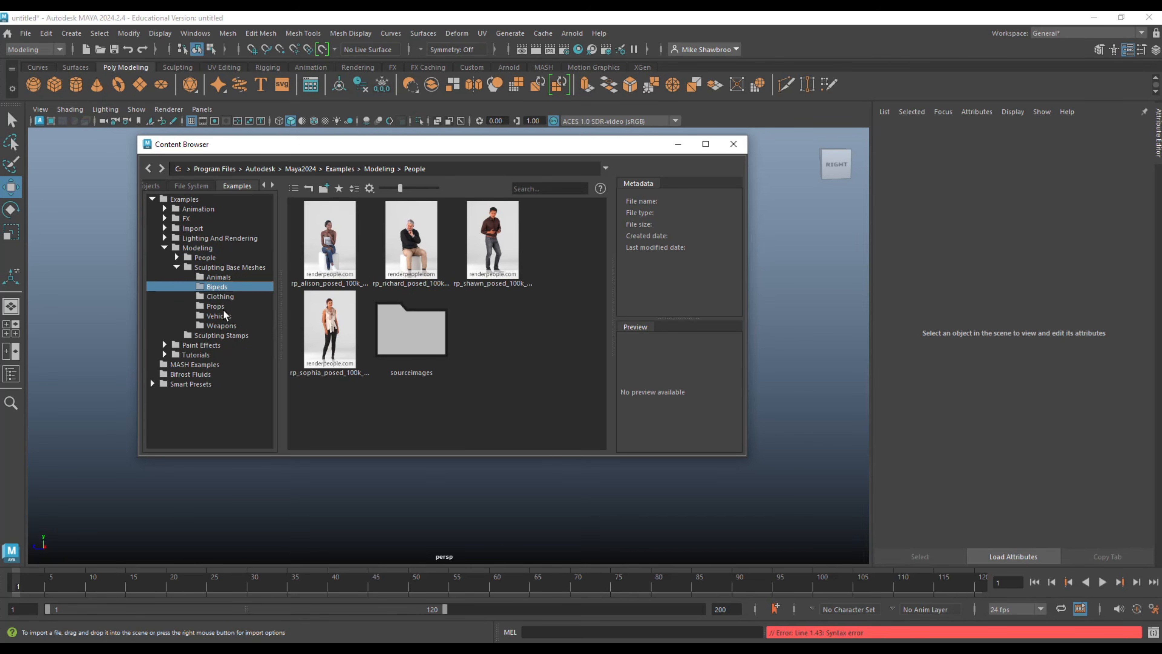
{"action": "left_click", "coordinate": [230, 305]}
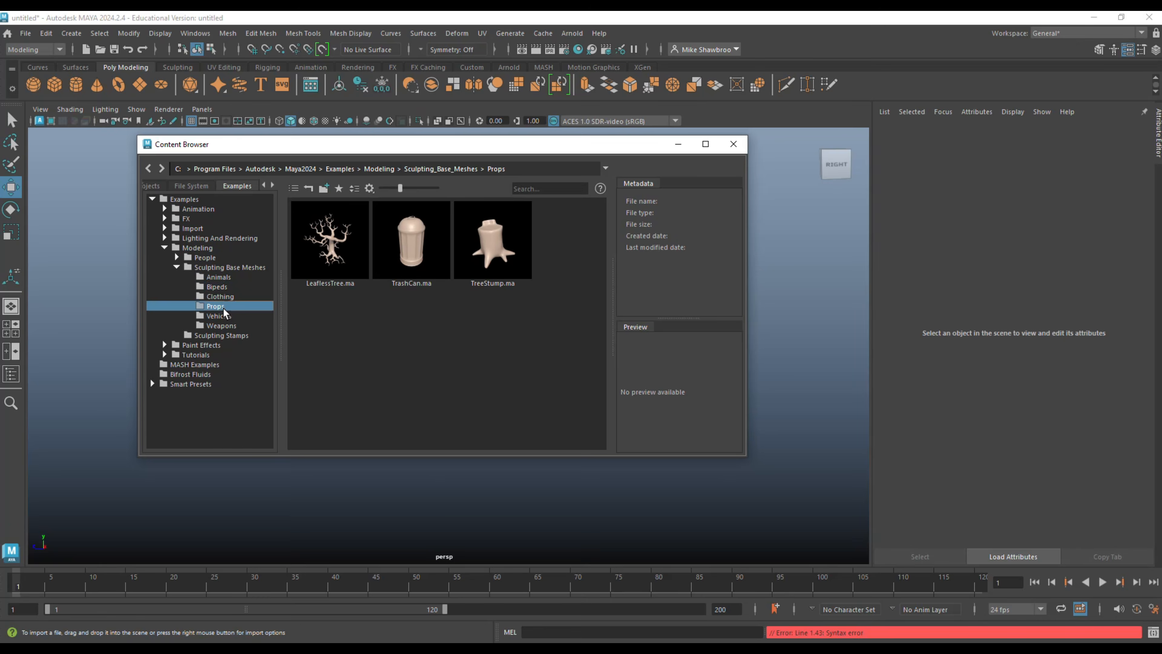
{"action": "double_click", "coordinate": [334, 251]}
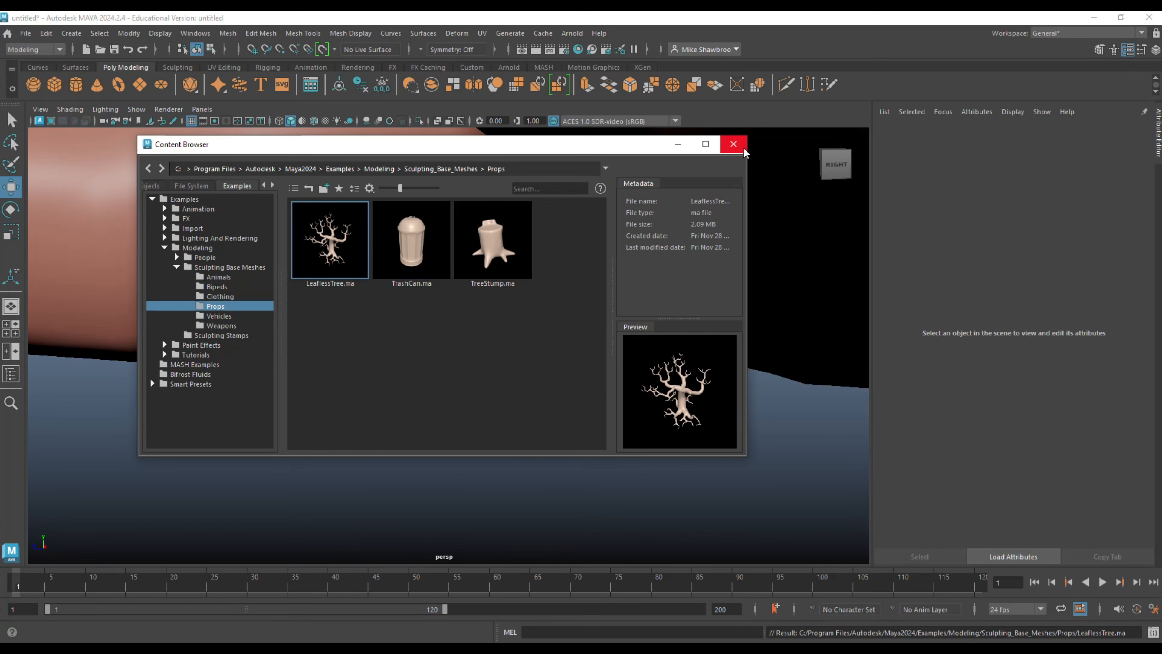
{"action": "left_click", "coordinate": [733, 144]}
Scale the imported leafless tree down uniformly to 0.05 and deselect it.
{"action": "scroll", "coordinate": [534, 280], "scroll_direction": "down", "scroll_amount": 8}
{"action": "scroll", "coordinate": [527, 321], "scroll_direction": "down", "scroll_amount": 3}
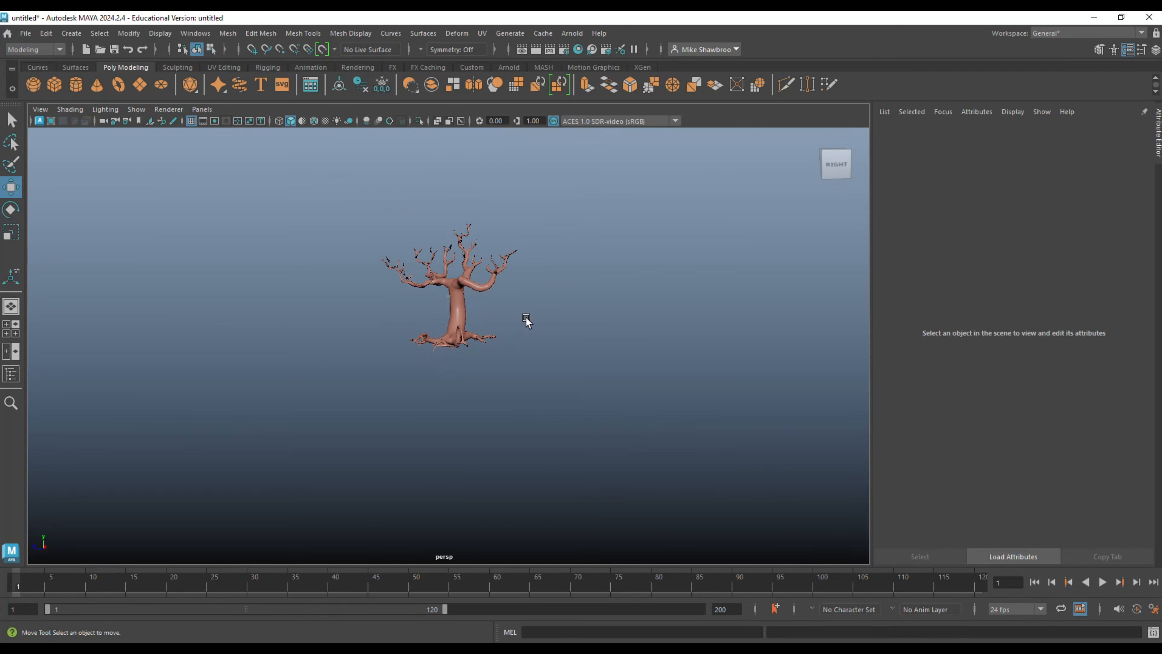
{"action": "scroll", "coordinate": [527, 327], "scroll_direction": "up", "scroll_amount": 3}
{"action": "left_click", "coordinate": [465, 255]}
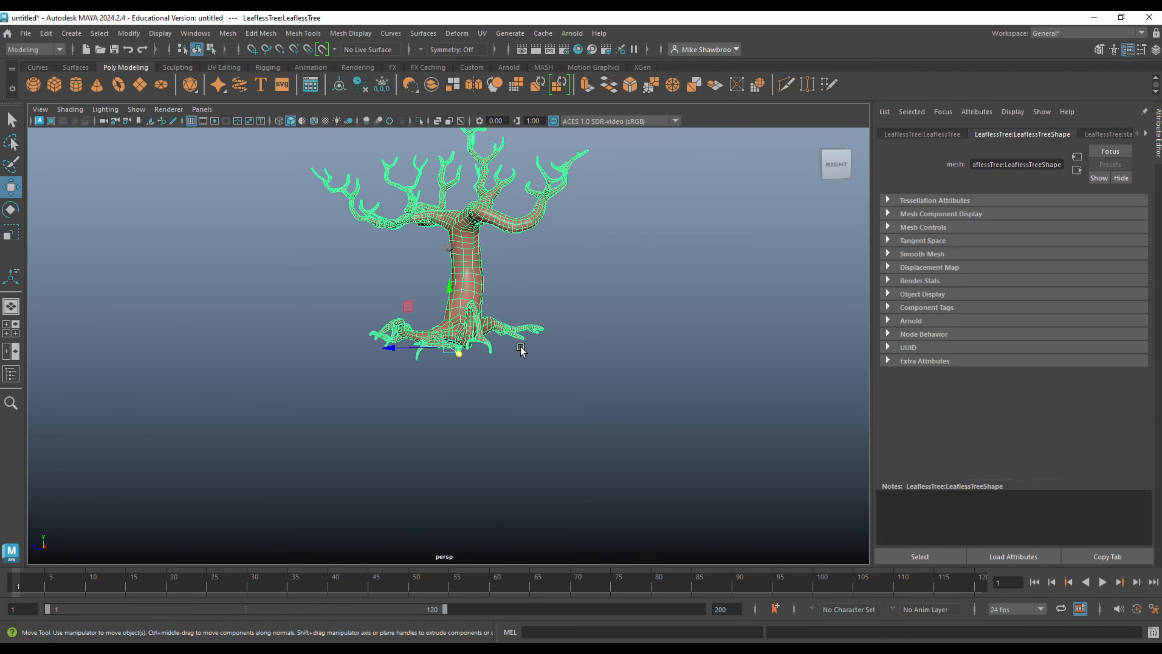
{"action": "key", "text": "r"}
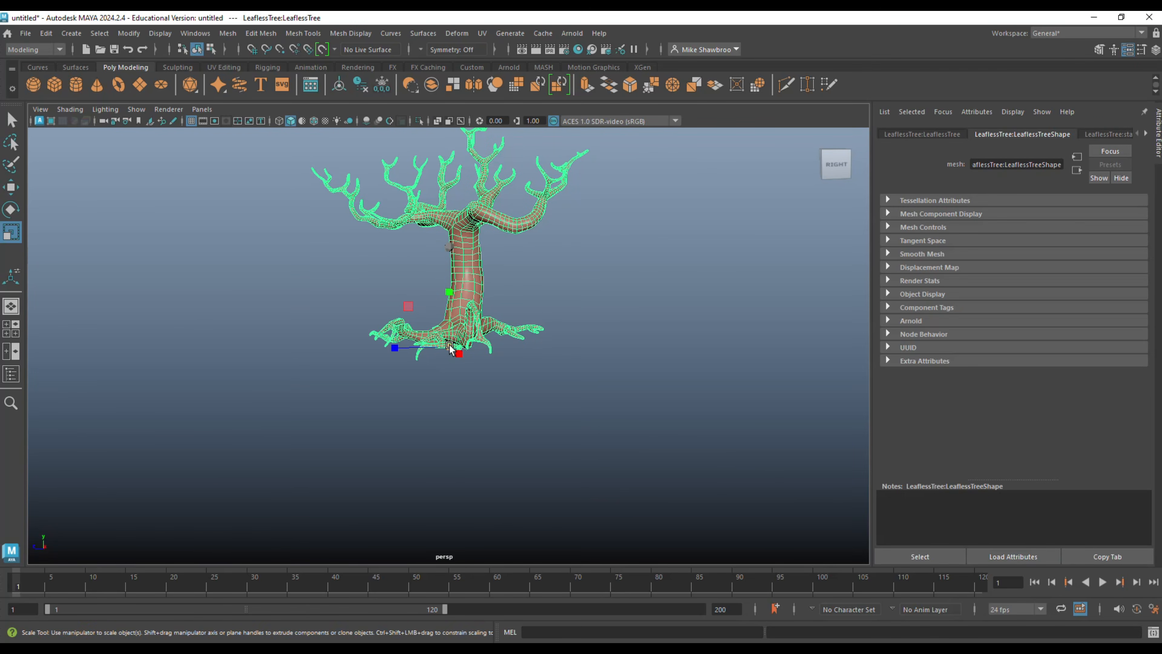
{"action": "left_click_drag", "start_coordinate": [449, 347], "coordinate": [161, 431]}
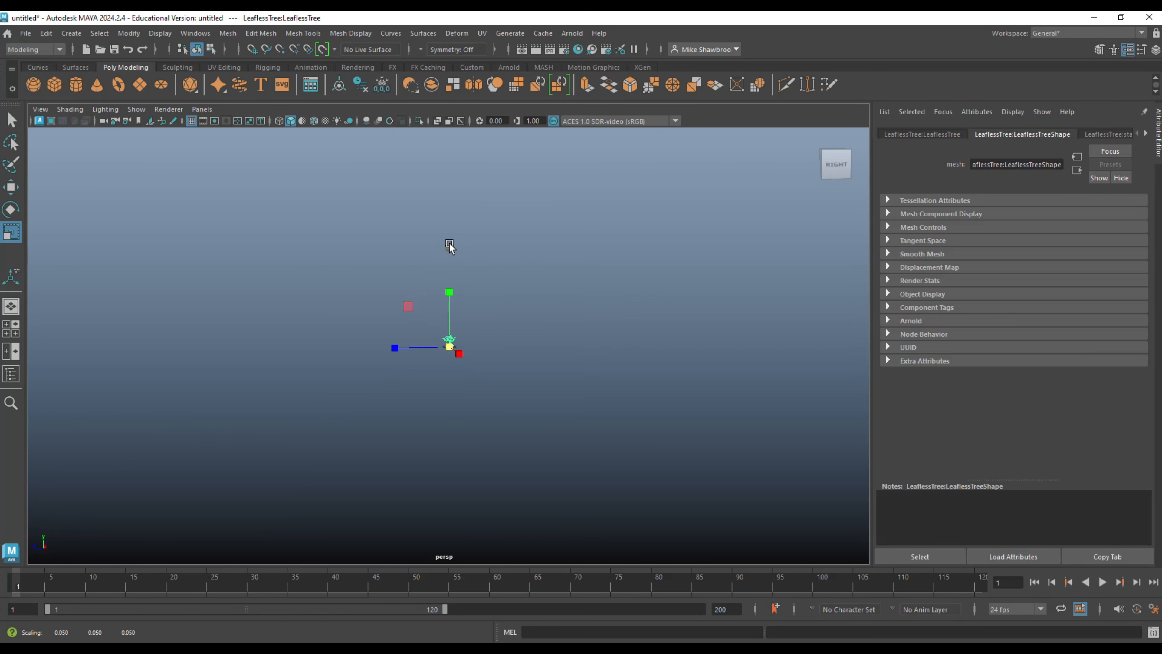
{"action": "left_click", "coordinate": [450, 247]}
{"action": "left_click", "coordinate": [479, 311]}
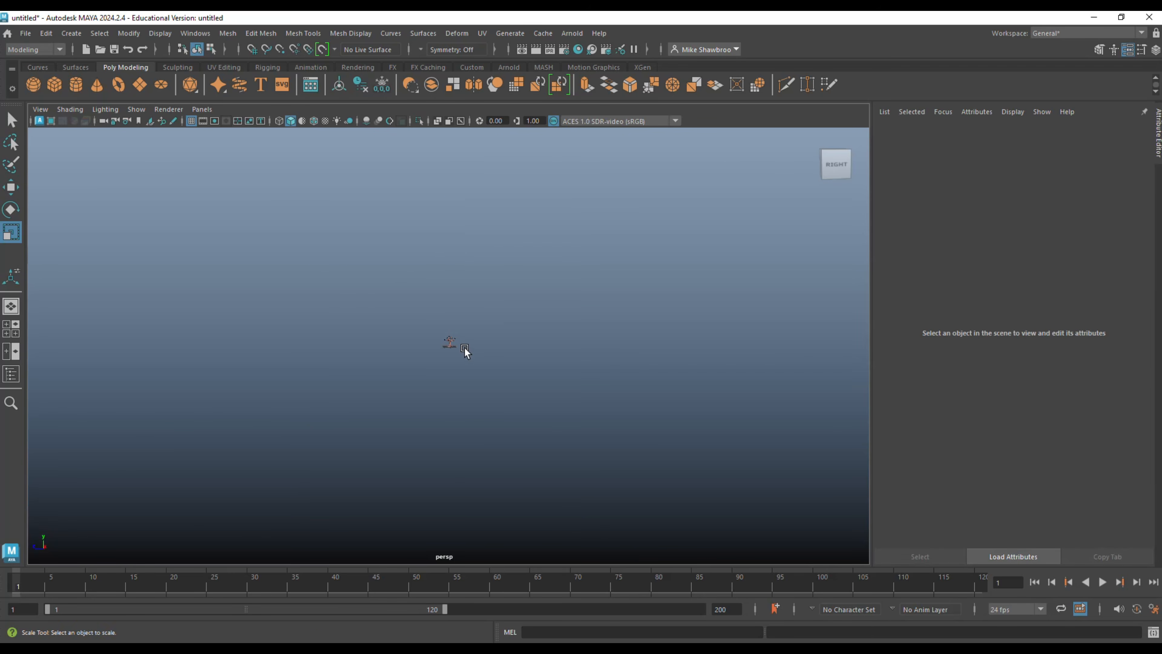
Try to pull a small group of vertices on the leafless tree's trunk outward, and undo the move.
{"action": "left_click", "coordinate": [452, 342]}
{"action": "key", "text": "f"}
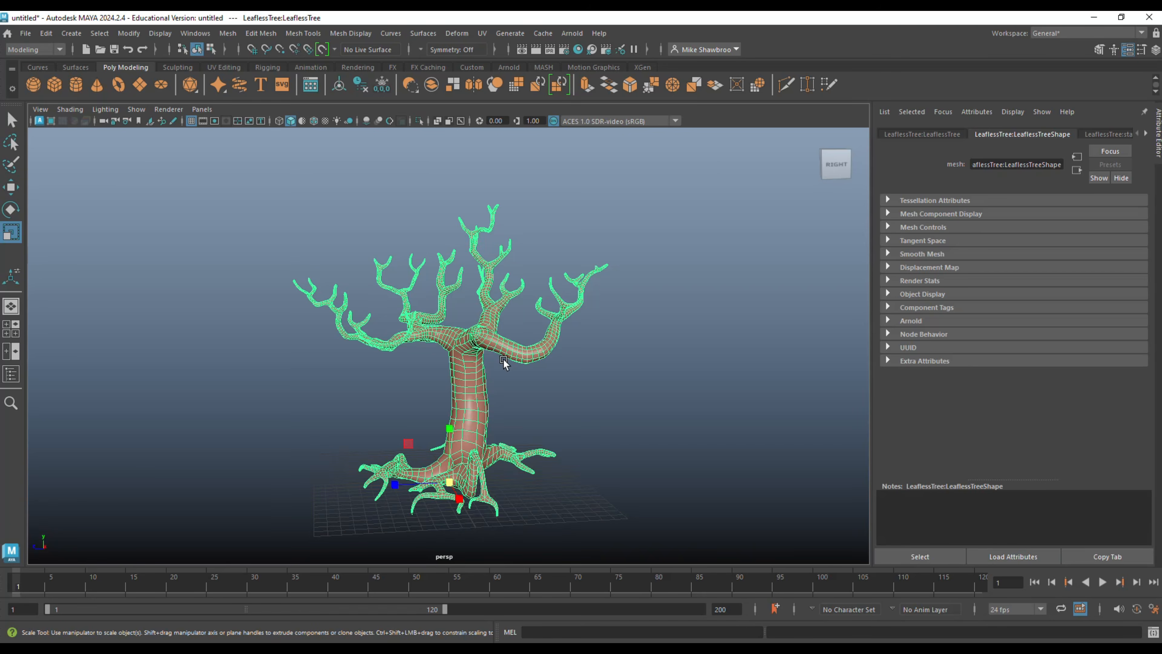
{"action": "left_click_drag", "start_coordinate": [572, 378], "coordinate": [405, 332], "text": "alt"}
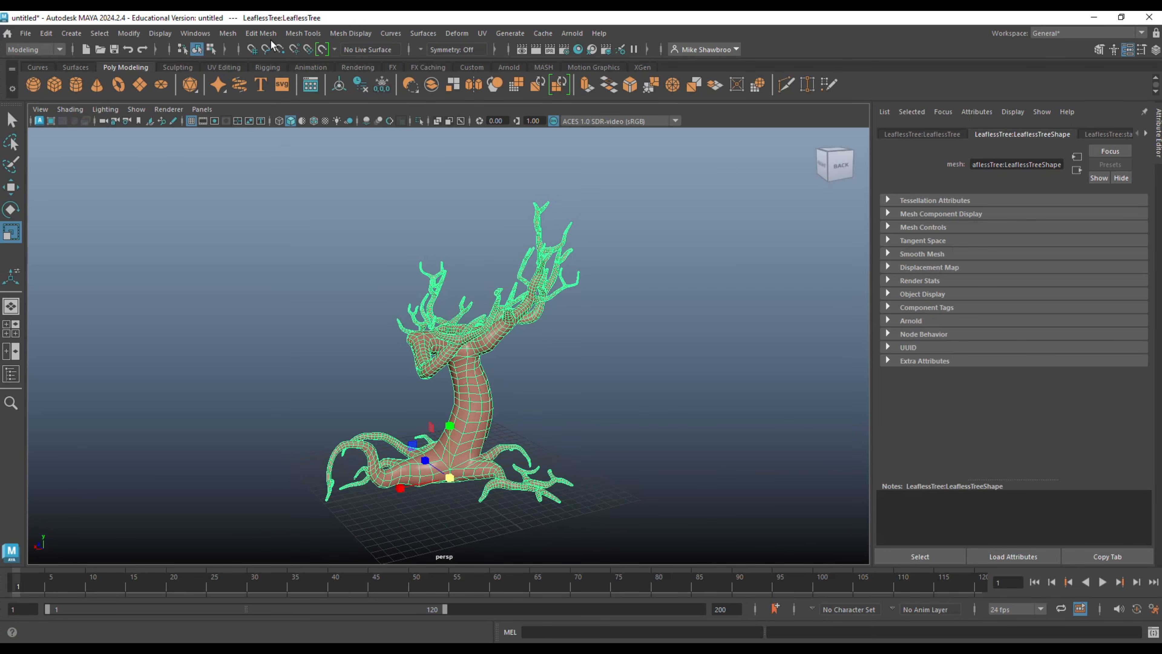
{"action": "scroll", "coordinate": [444, 354], "scroll_direction": "up", "scroll_amount": 5}
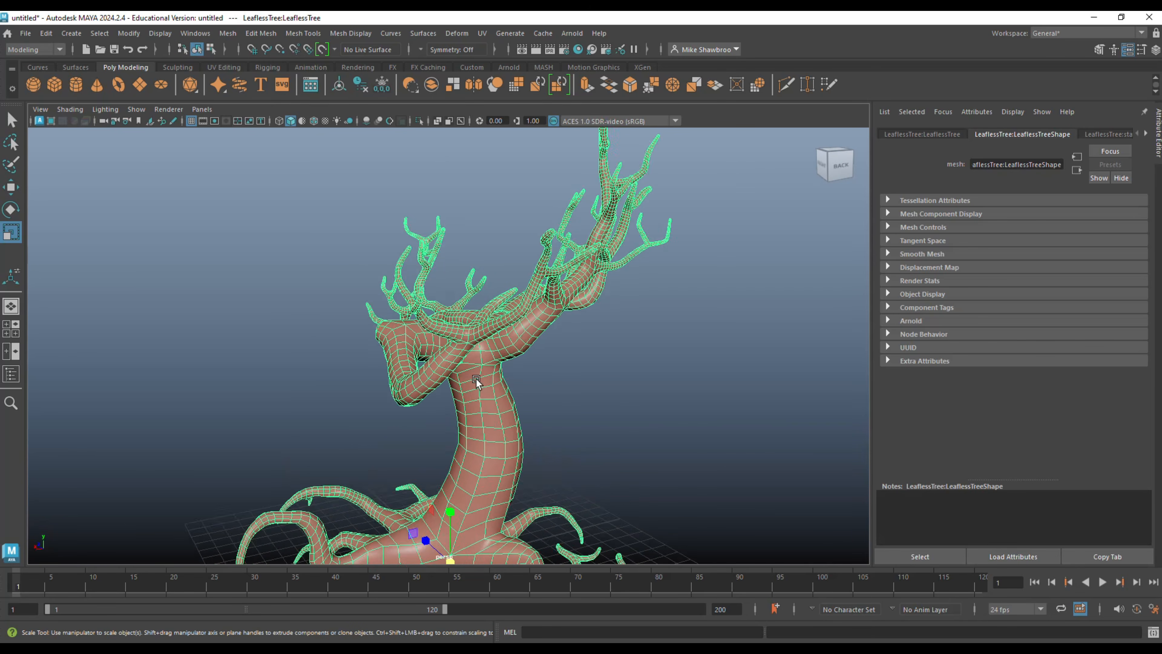
{"action": "right_click_drag", "start_coordinate": [472, 296], "coordinate": [425, 306]}
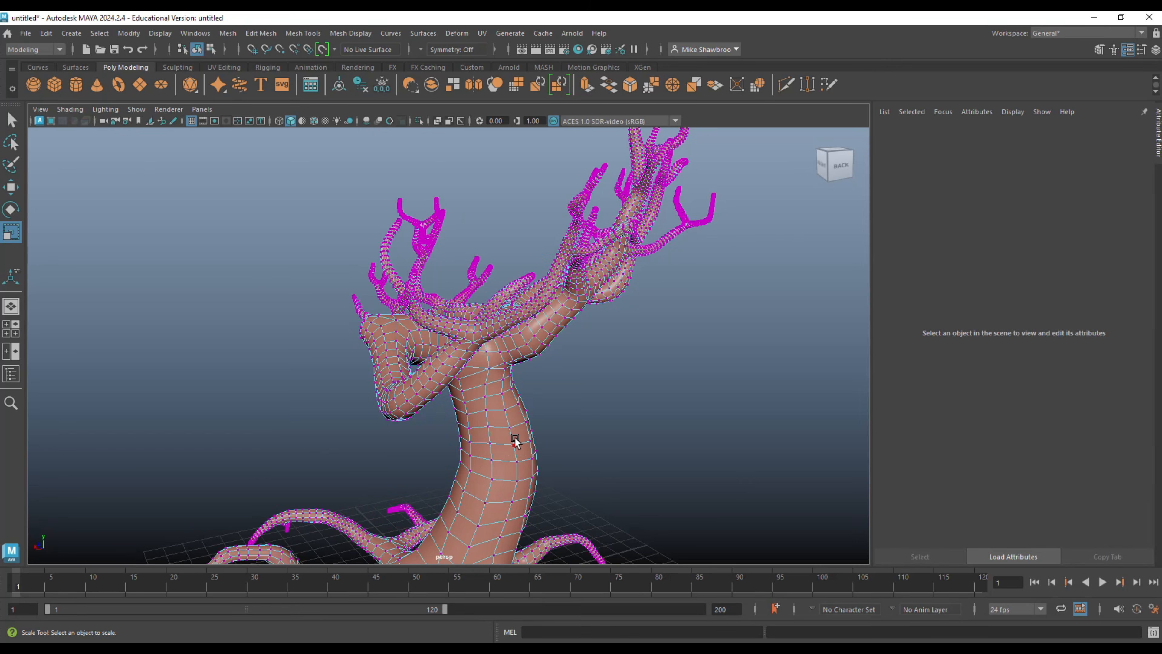
{"action": "left_click", "coordinate": [535, 460]}
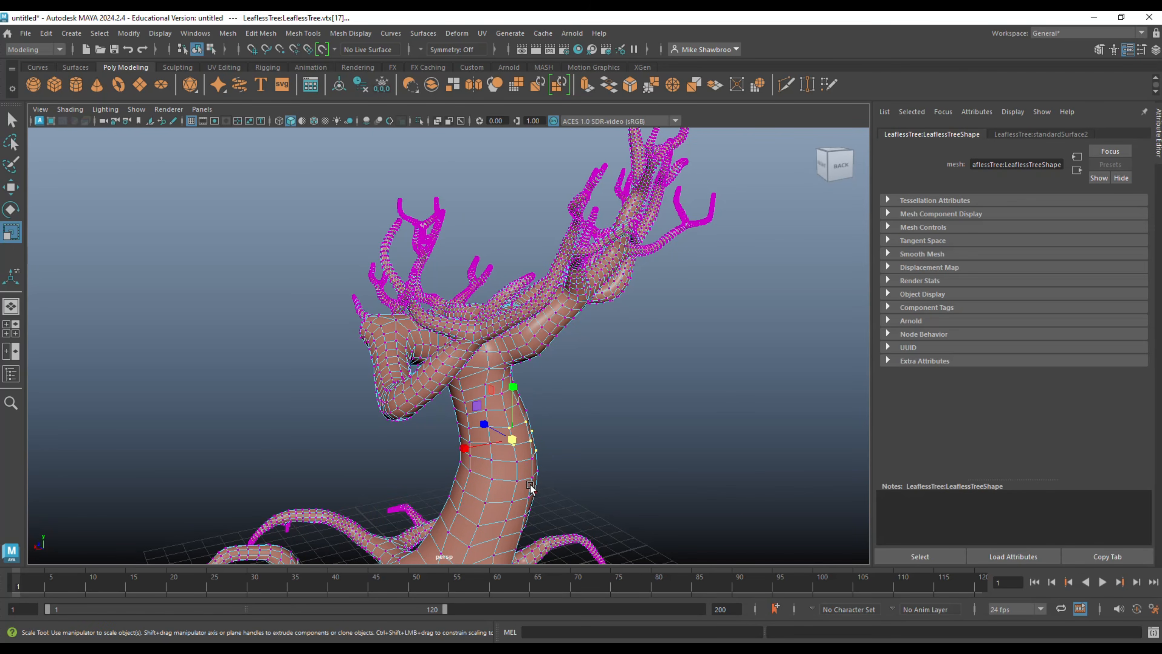
{"action": "key", "text": "w"}
{"action": "left_click_drag", "start_coordinate": [500, 442], "coordinate": [598, 434]}
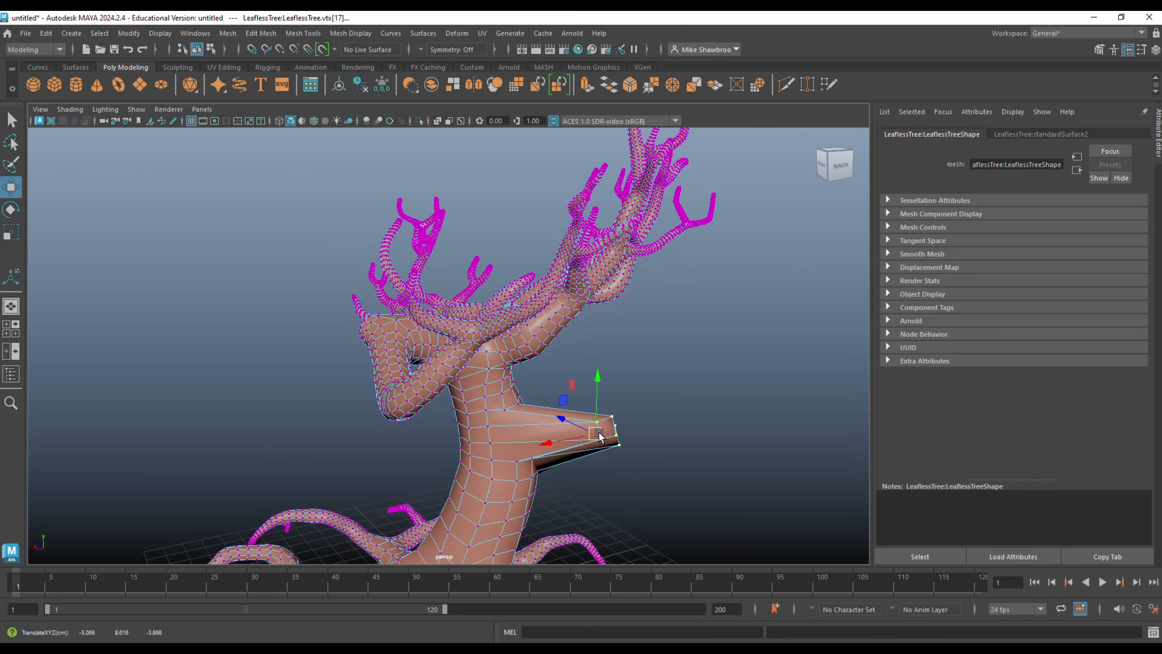
{"action": "key", "text": "ctrl+z"}
Assign a new Lambert material to the whole leafless tree and deselect it.
{"action": "right_click_drag", "start_coordinate": [483, 296], "coordinate": [536, 277]}
{"action": "right_click_drag", "start_coordinate": [495, 382], "coordinate": [486, 614]}
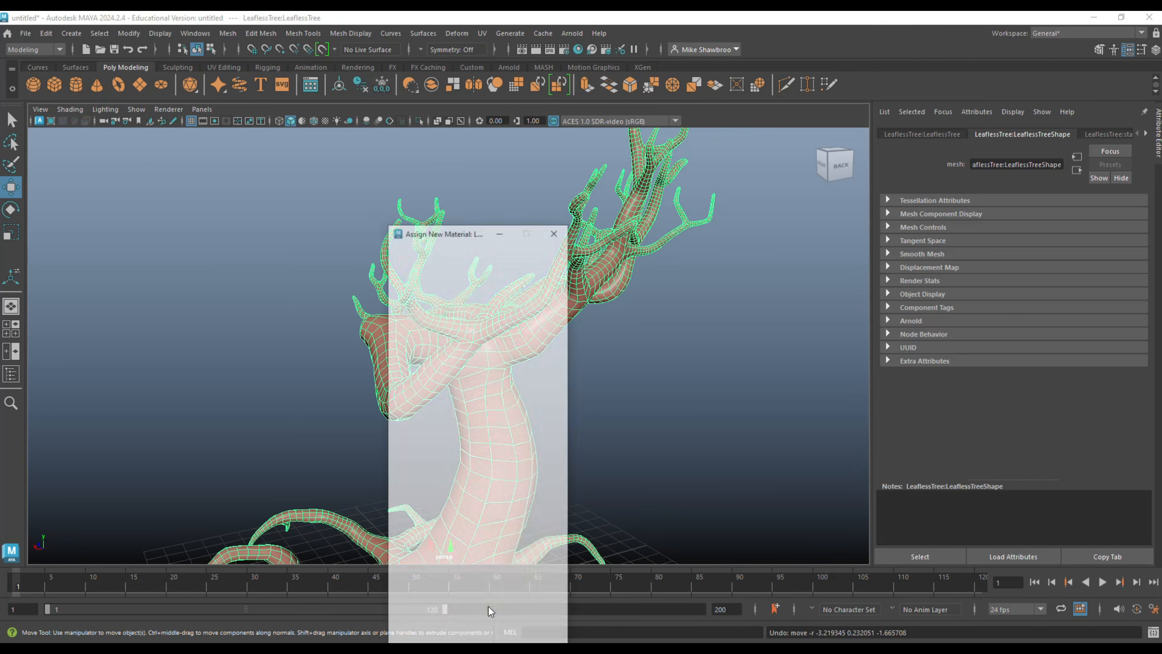
{"action": "left_click", "coordinate": [495, 316]}
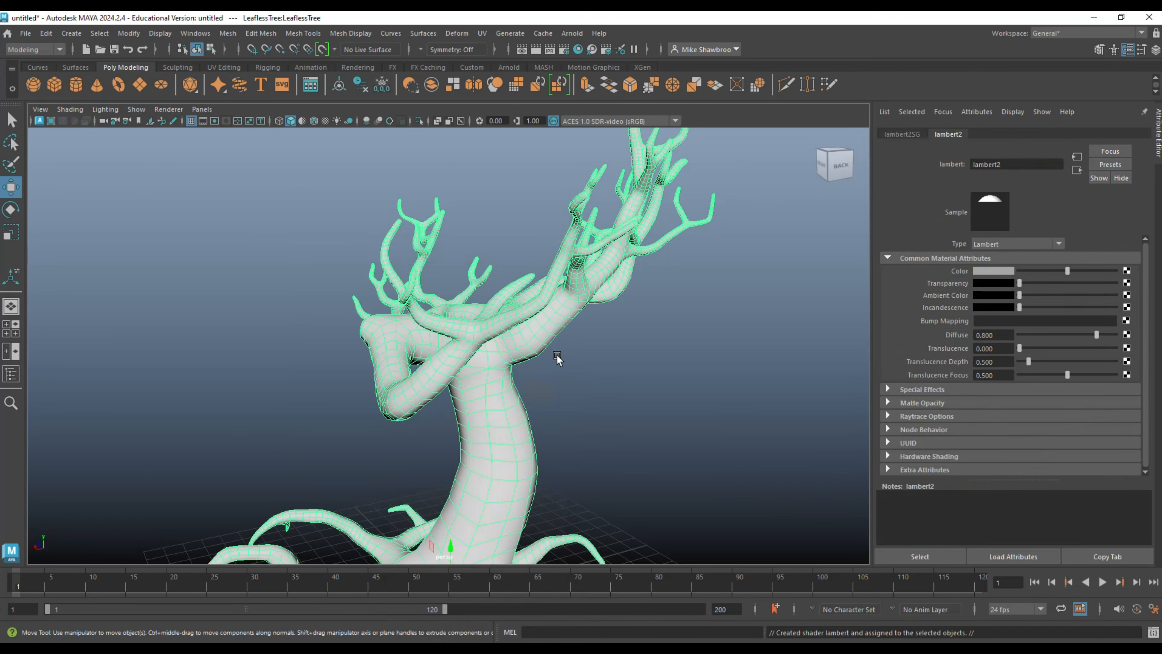
{"action": "left_click", "coordinate": [597, 371]}
{"action": "scroll", "coordinate": [597, 370], "scroll_direction": "down", "scroll_amount": 5}
{"action": "left_click_drag", "start_coordinate": [597, 370], "coordinate": [749, 406], "text": "alt"}
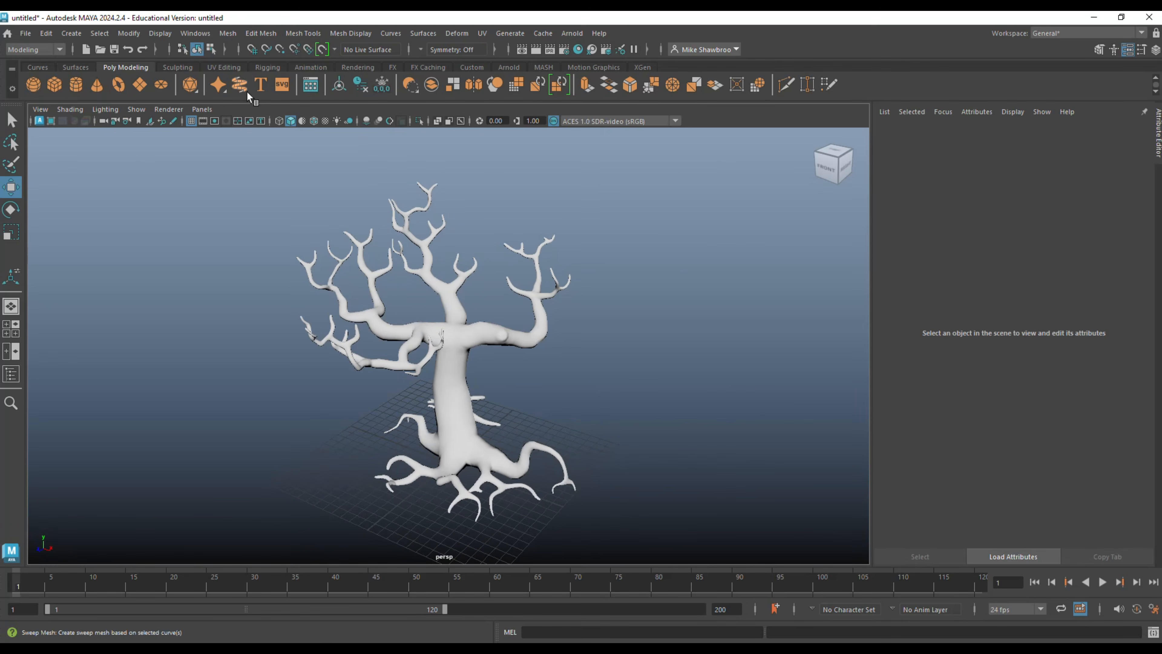
Open the Flowers folder of the Content Browser's Paint Effects examples.
{"action": "left_click", "coordinate": [197, 35]}
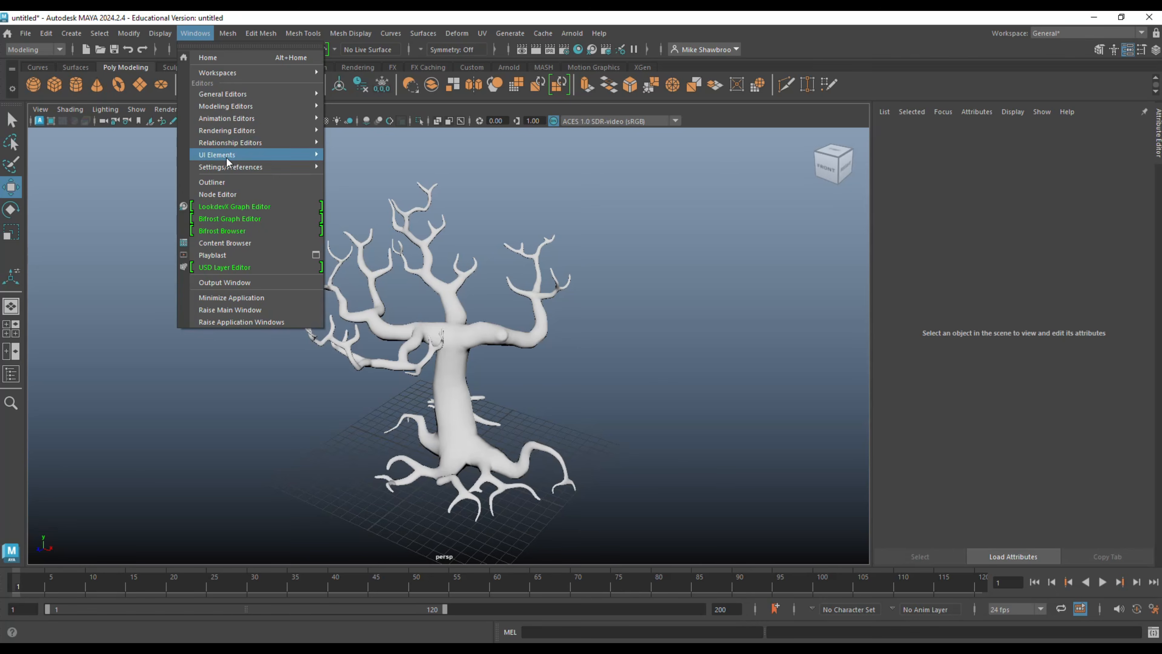
{"action": "left_click", "coordinate": [255, 243]}
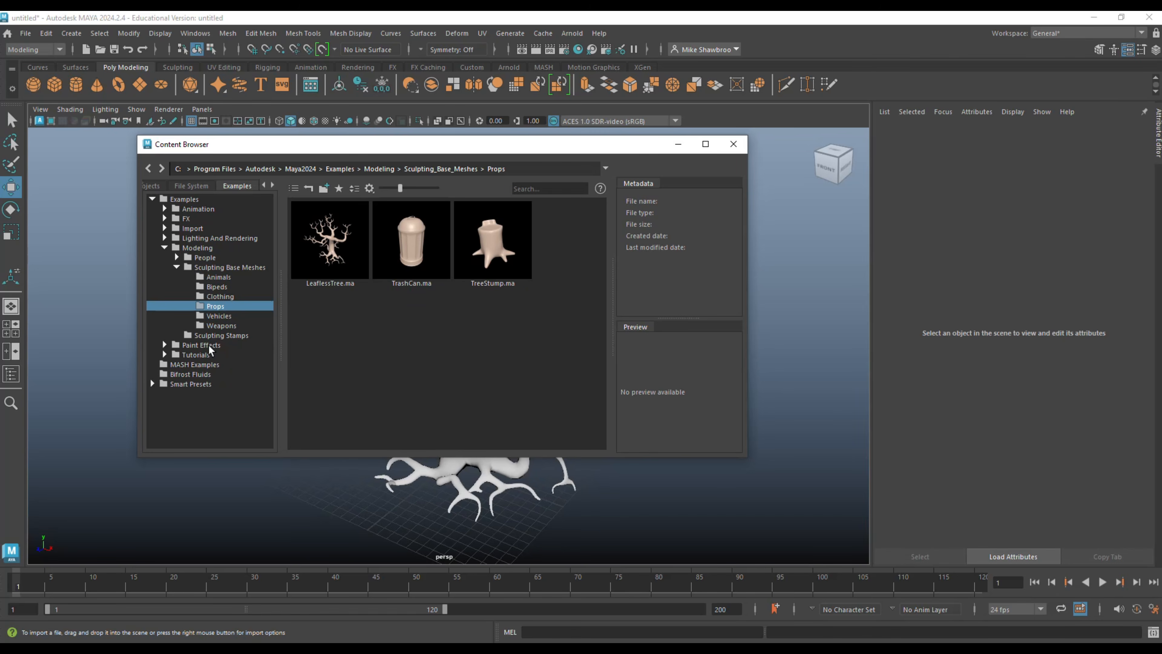
{"action": "left_click", "coordinate": [164, 345]}
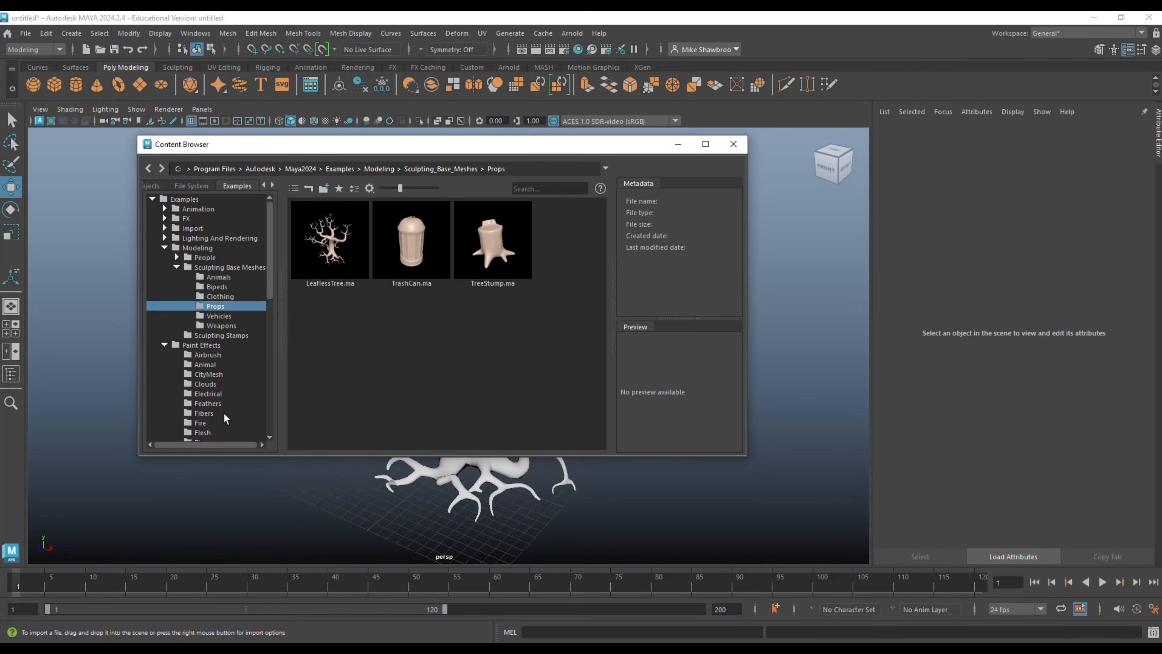
{"action": "scroll", "coordinate": [223, 412], "scroll_direction": "down", "scroll_amount": 3}
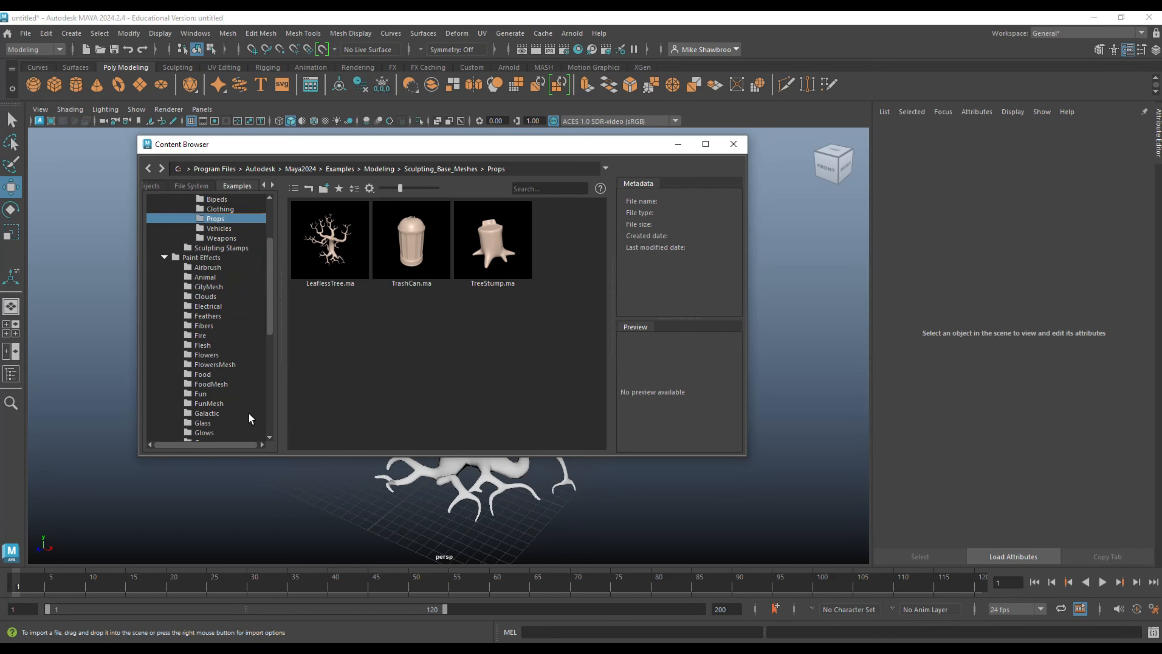
{"action": "scroll", "coordinate": [246, 411], "scroll_direction": "down", "scroll_amount": 5}
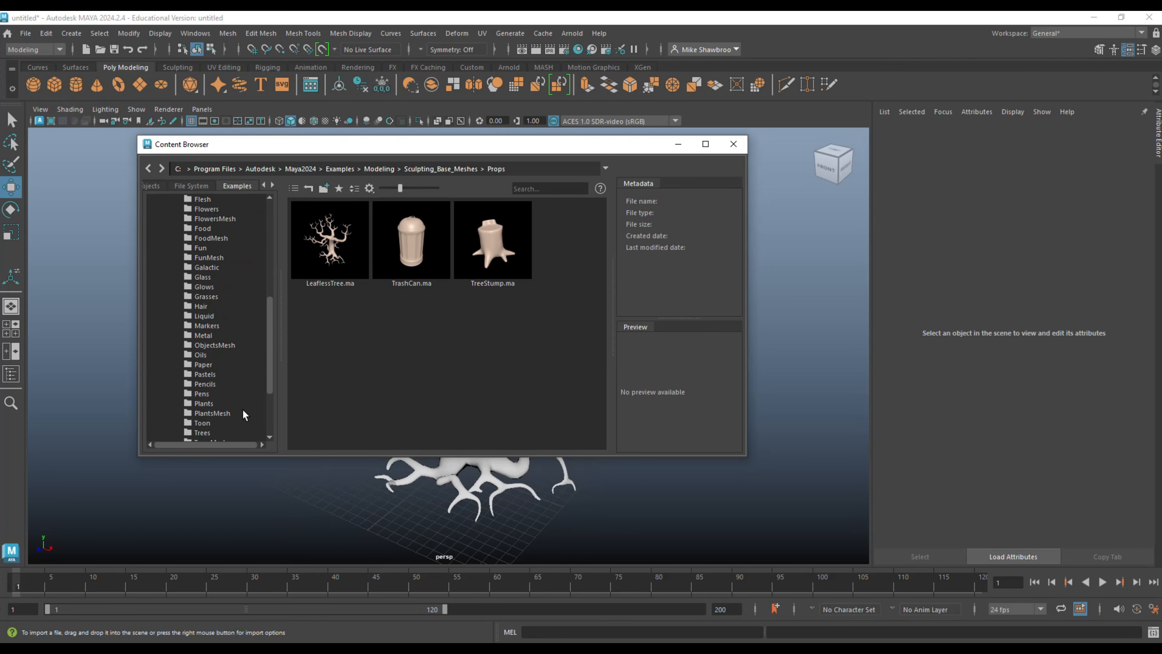
{"action": "scroll", "coordinate": [242, 410], "scroll_direction": "up", "scroll_amount": 3}
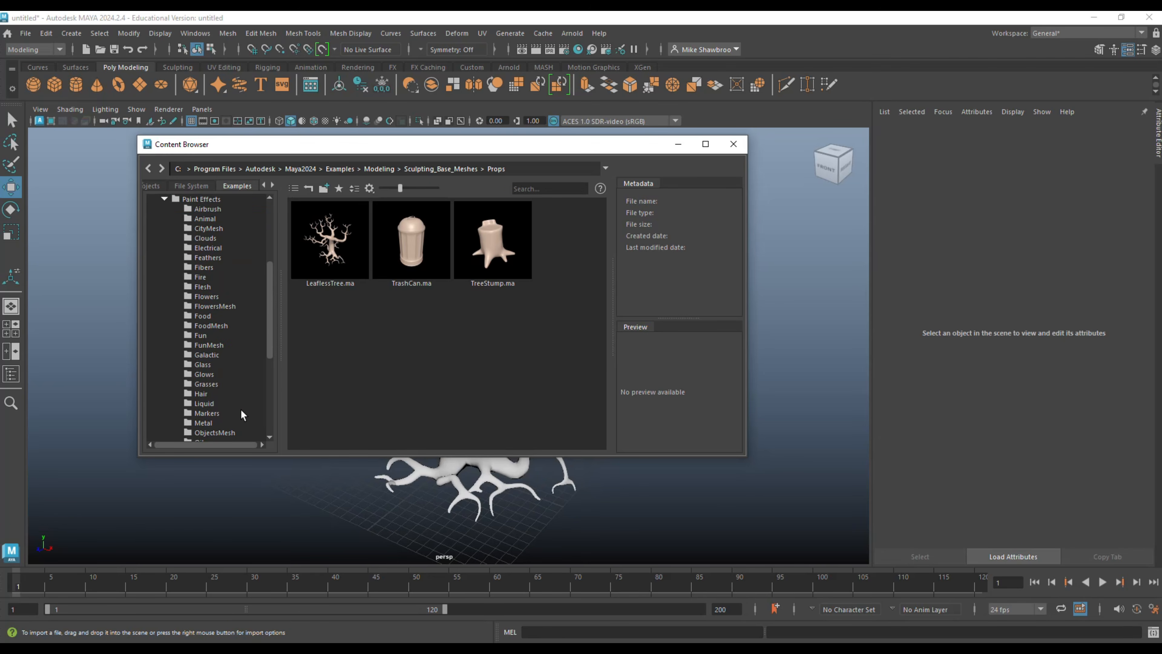
{"action": "left_click", "coordinate": [204, 296]}
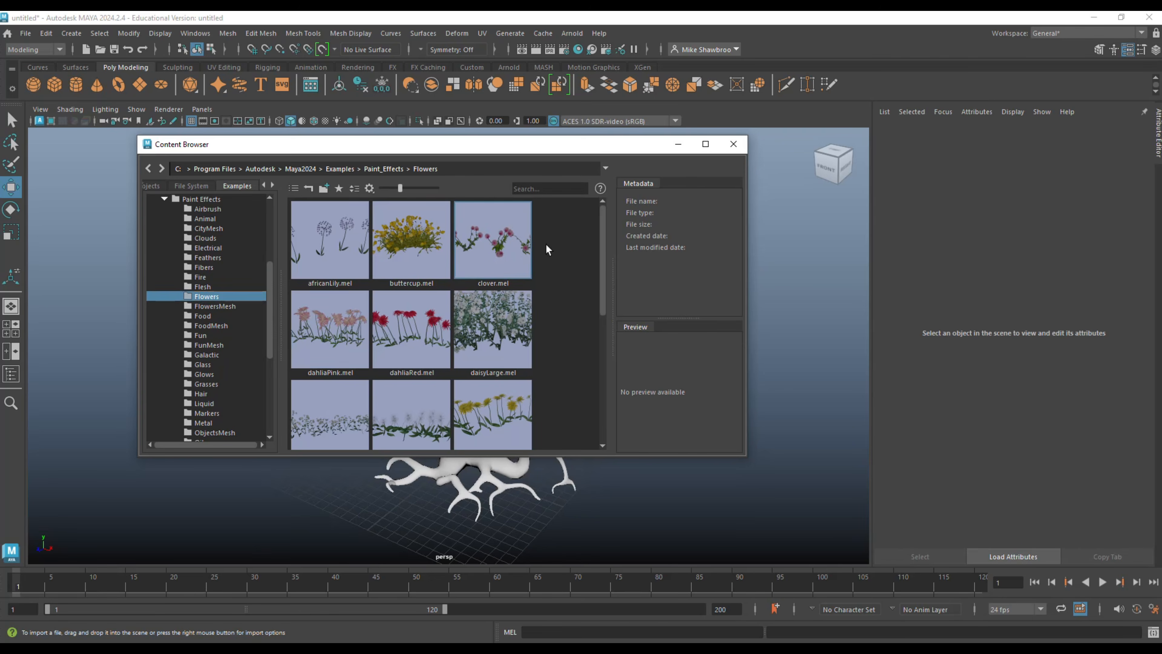
Load the buttercup.mel Paint Effects brush from the Flowers examples and minimise the Content Browser, with the ground before the tree's roots in view.
{"action": "left_click", "coordinate": [678, 144]}
{"action": "right_click_drag", "start_coordinate": [593, 355], "coordinate": [576, 431], "text": "alt"}
{"action": "middle_click_drag", "start_coordinate": [575, 429], "coordinate": [474, 12], "text": "alt"}
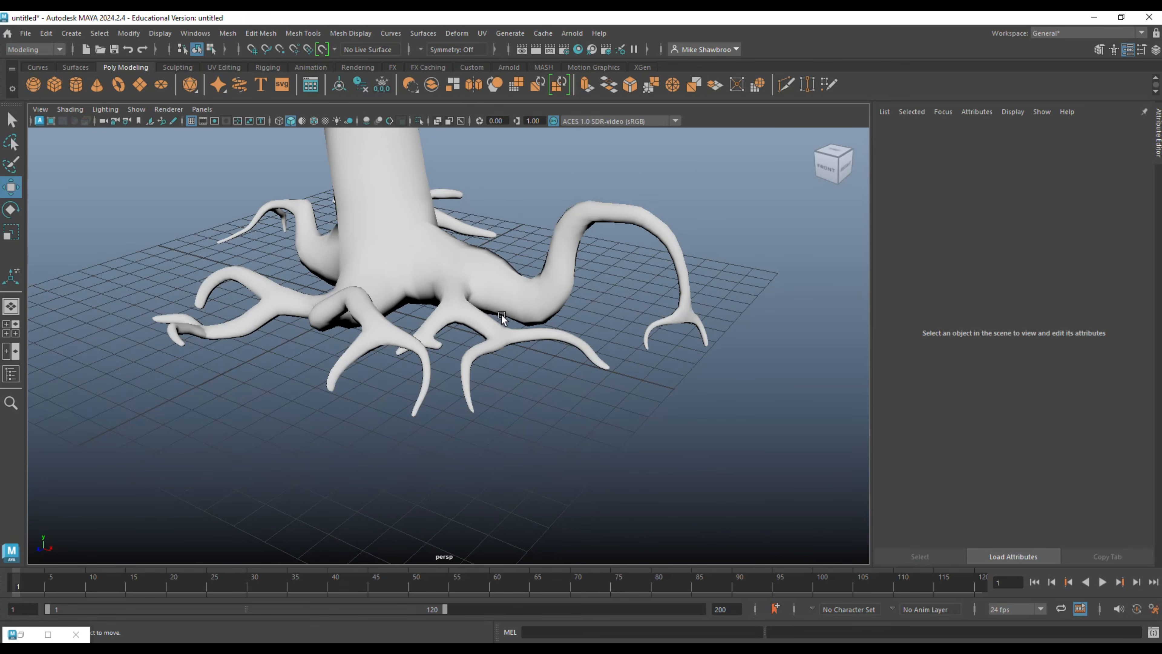
{"action": "middle_click_drag", "start_coordinate": [500, 315], "coordinate": [553, 130], "text": "alt"}
{"action": "left_click_drag", "start_coordinate": [544, 247], "coordinate": [608, 248], "text": "alt"}
{"action": "scroll", "coordinate": [603, 250], "scroll_direction": "down", "scroll_amount": 6}
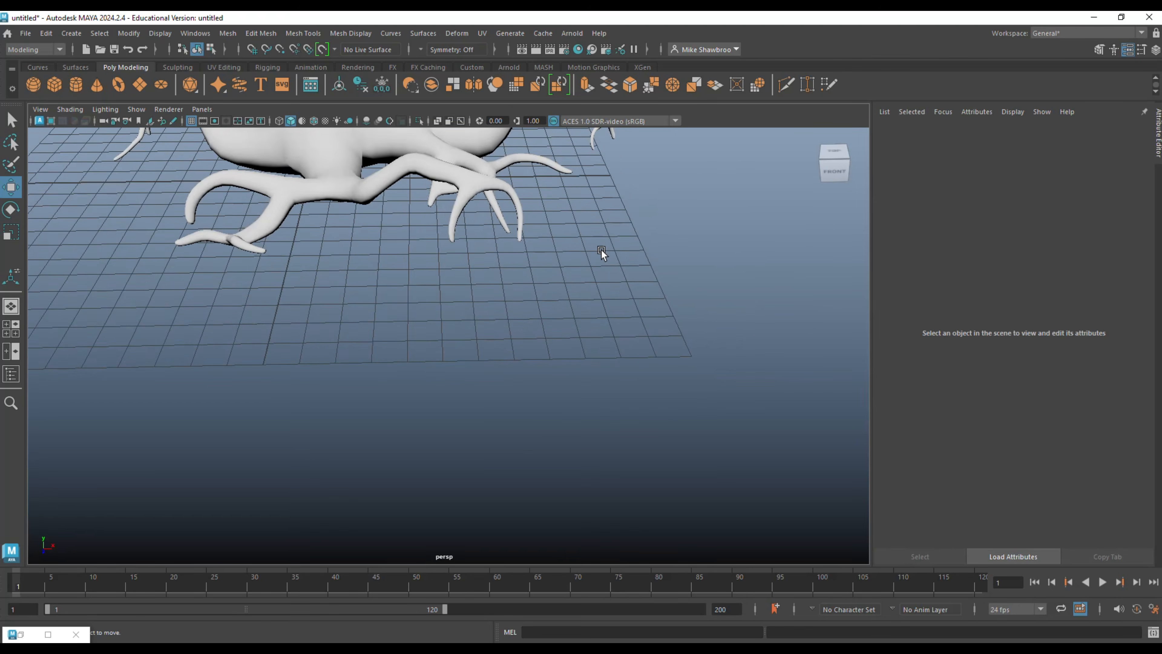
{"action": "left_click_drag", "start_coordinate": [231, 325], "coordinate": [350, 330]}
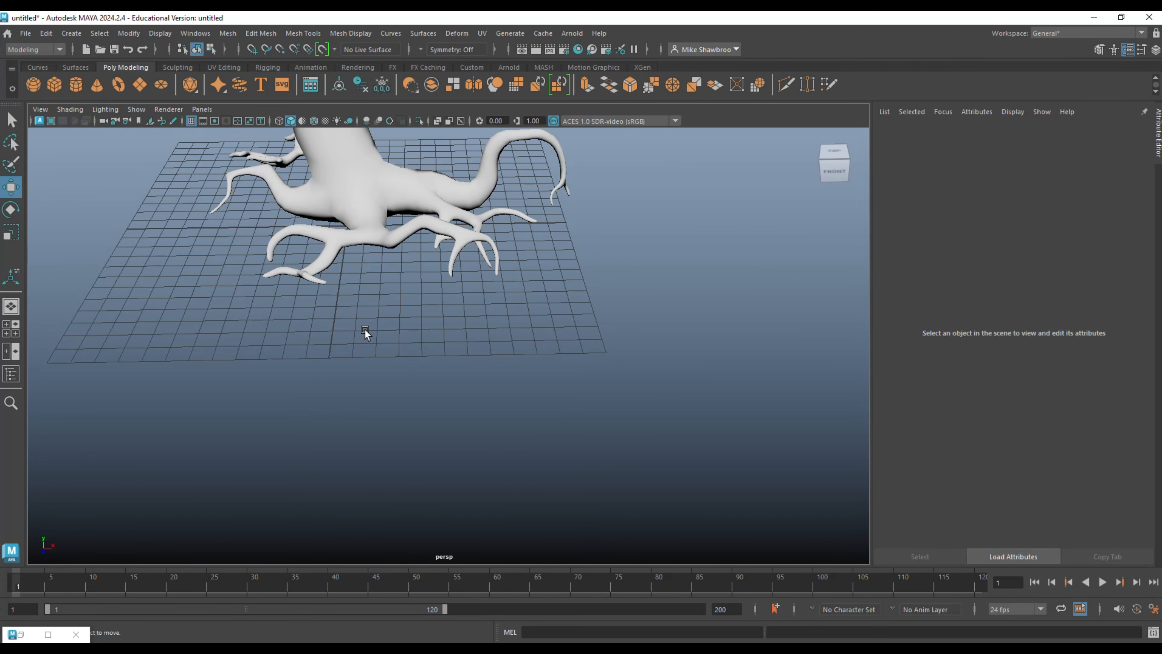
{"action": "left_click", "coordinate": [195, 33]}
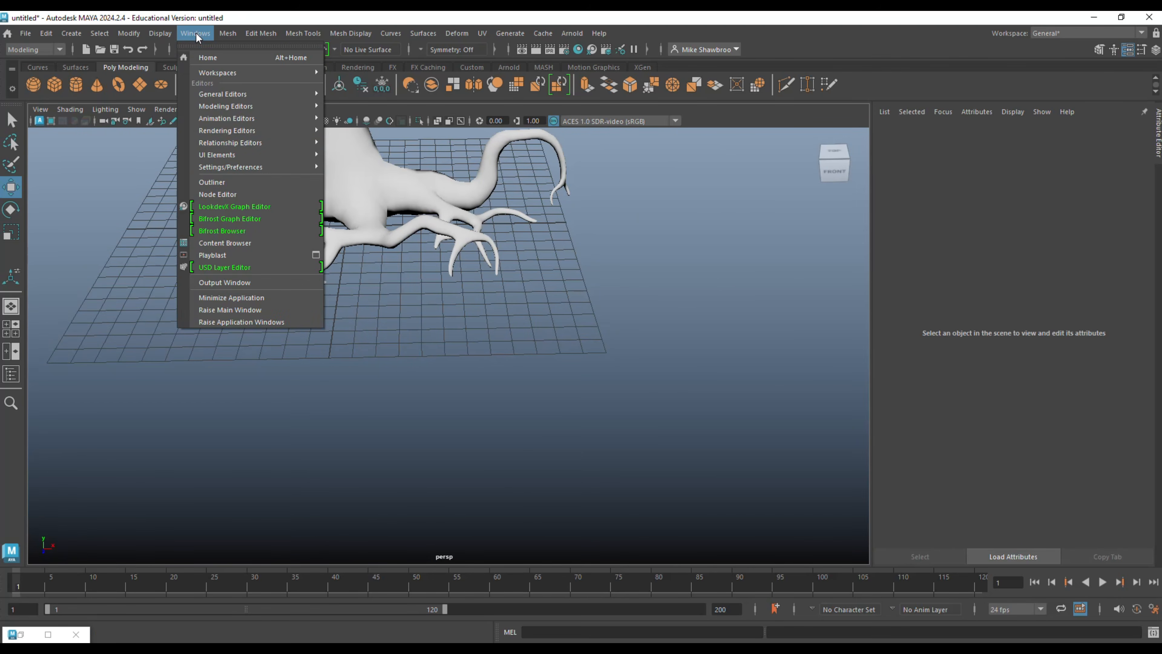
{"action": "left_click", "coordinate": [238, 243]}
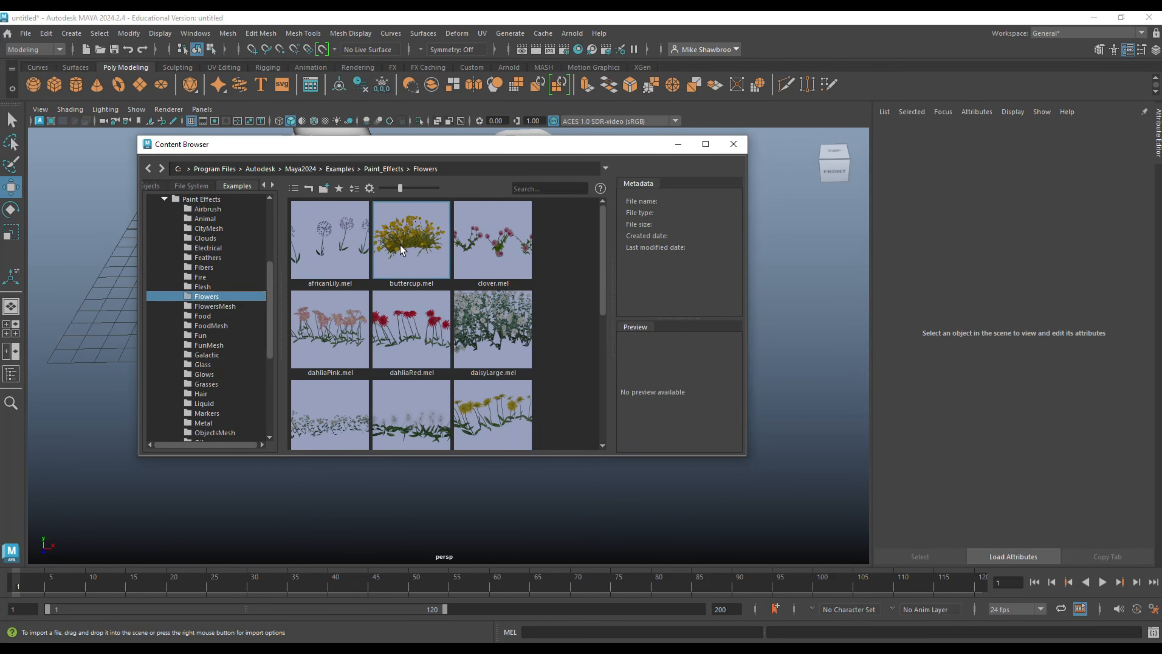
{"action": "left_click", "coordinate": [400, 250]}
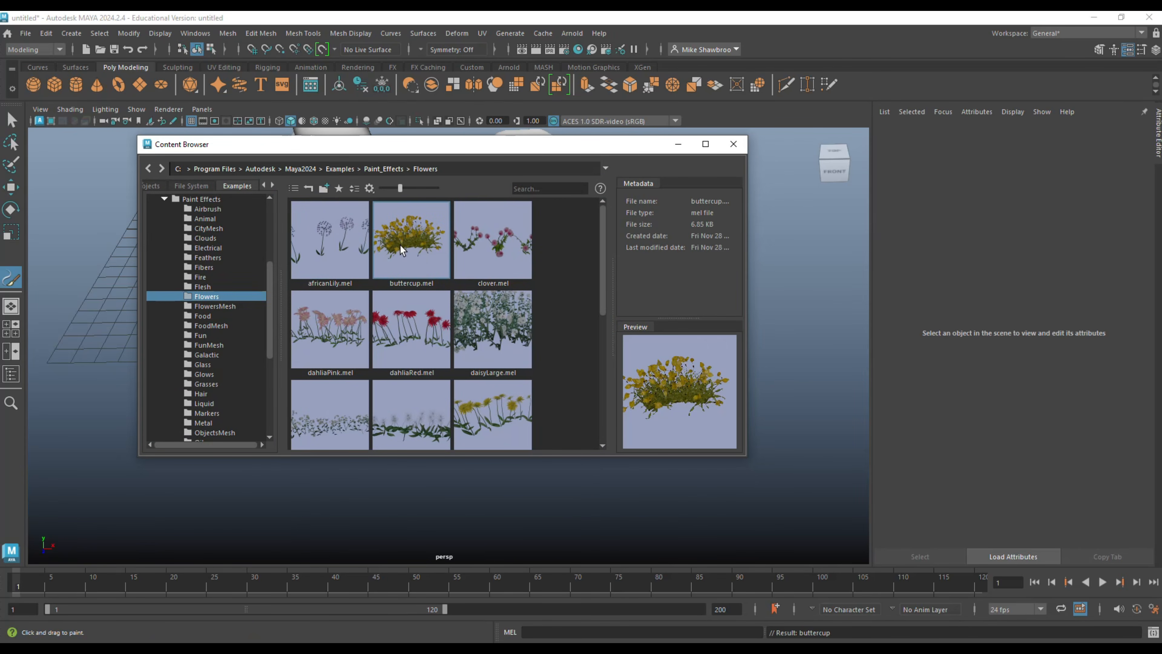
{"action": "left_click", "coordinate": [678, 144]}
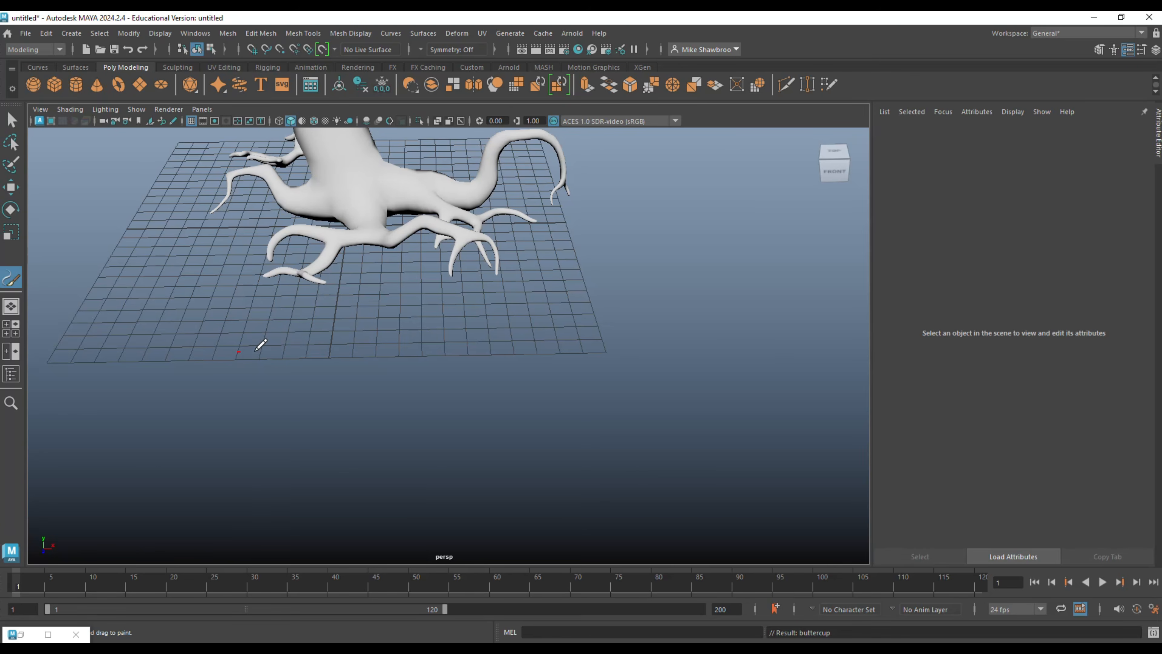
Paint a series of overlapping buttercup strokes on the ground in front of the tree's roots, extending diagonally past the grid's front edge.
{"action": "mouse_move", "coordinate": [215, 328]}
{"action": "left_mouse_down"}
{"action": "mouse_move", "coordinate": [489, 328]}
{"action": "mouse_move", "coordinate": [502, 350]}
{"action": "left_mouse_up"}
{"action": "left_click_drag", "start_coordinate": [357, 367], "coordinate": [527, 358]}
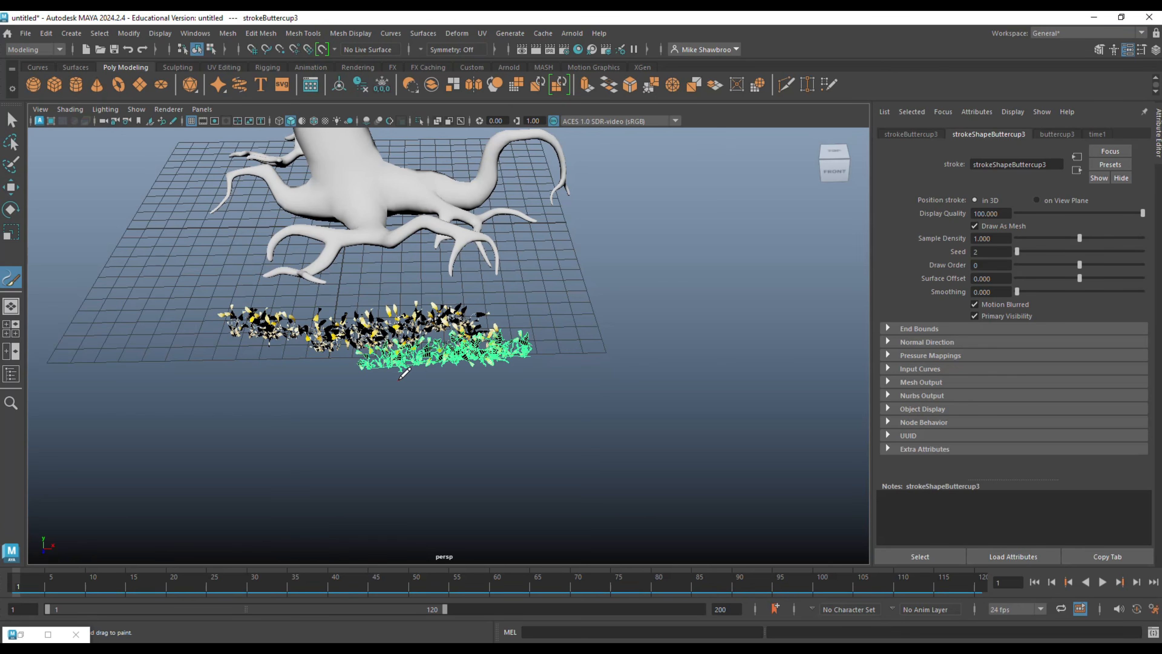
{"action": "left_click_drag", "start_coordinate": [399, 380], "coordinate": [539, 377]}
{"action": "left_click_drag", "start_coordinate": [443, 409], "coordinate": [615, 390]}
{"action": "mouse_move", "coordinate": [493, 417]}
{"action": "left_mouse_down"}
{"action": "mouse_move", "coordinate": [615, 411]}
{"action": "mouse_move", "coordinate": [624, 441]}
{"action": "left_mouse_up"}
{"action": "left_click_drag", "start_coordinate": [492, 453], "coordinate": [635, 476]}
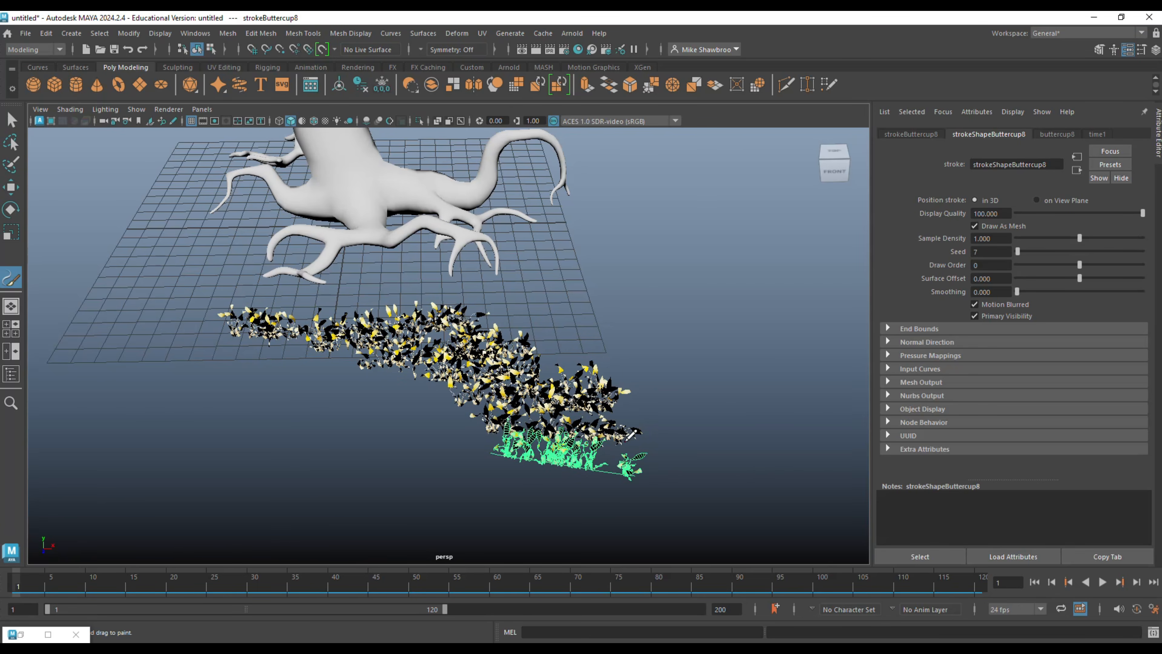
Examine the conversion commands available for Paint Effects strokes, such as Paint Effects to Polygons, without applying any.
{"action": "mouse_move", "coordinate": [620, 332]}
{"action": "left_mouse_down", "text": "alt"}
{"action": "mouse_move", "coordinate": [674, 295]}
{"action": "mouse_move", "coordinate": [654, 320]}
{"action": "mouse_move", "coordinate": [685, 324]}
{"action": "mouse_move", "coordinate": [724, 355]}
{"action": "mouse_move", "coordinate": [714, 322]}
{"action": "mouse_move", "coordinate": [679, 333]}
{"action": "mouse_move", "coordinate": [627, 318]}
{"action": "mouse_move", "coordinate": [651, 323]}
{"action": "left_mouse_up", "text": "alt"}
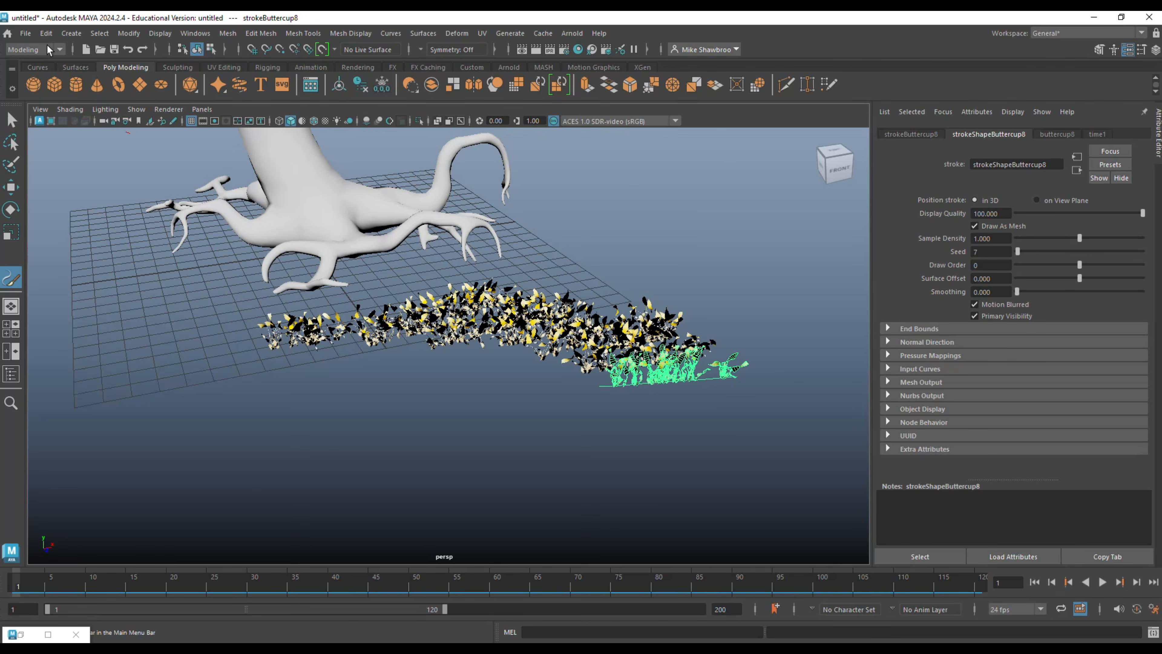
{"action": "left_click", "coordinate": [45, 34]}
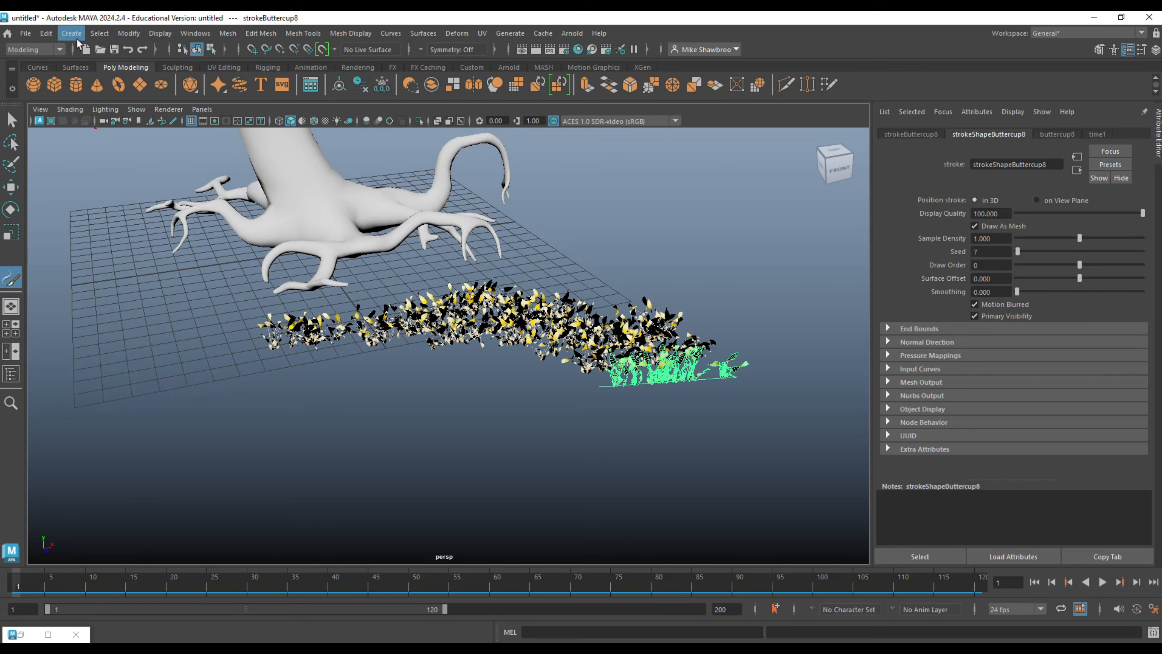
{"action": "left_click", "coordinate": [76, 36]}
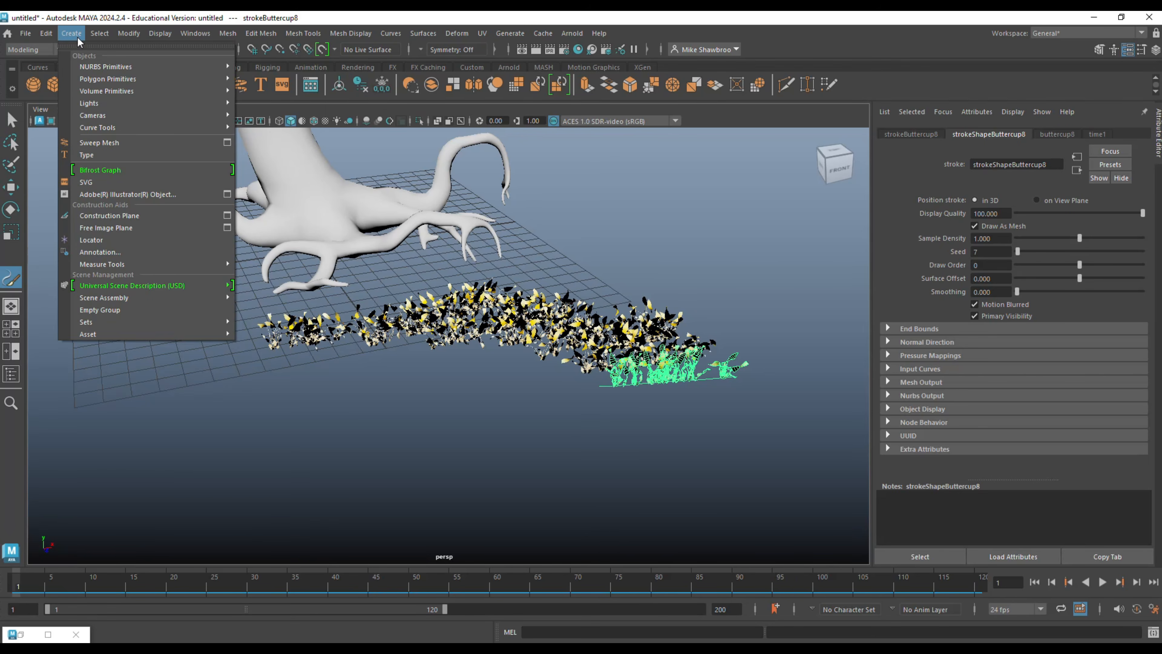
{"action": "mouse_move", "coordinate": [129, 37]}
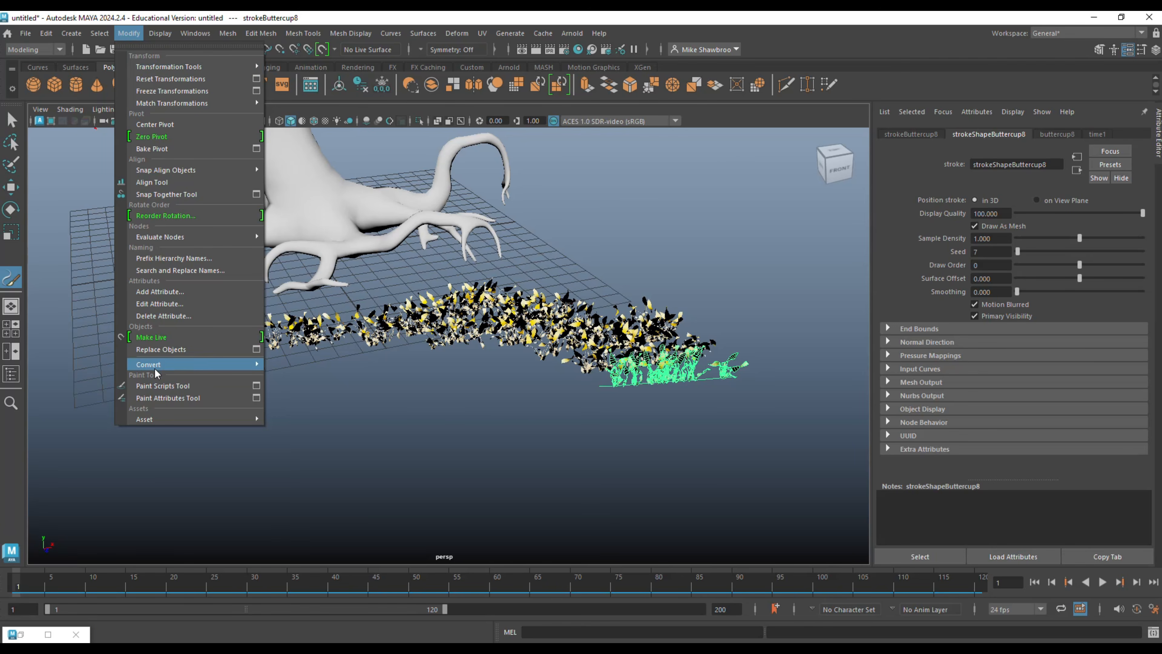
{"action": "mouse_move", "coordinate": [166, 365]}
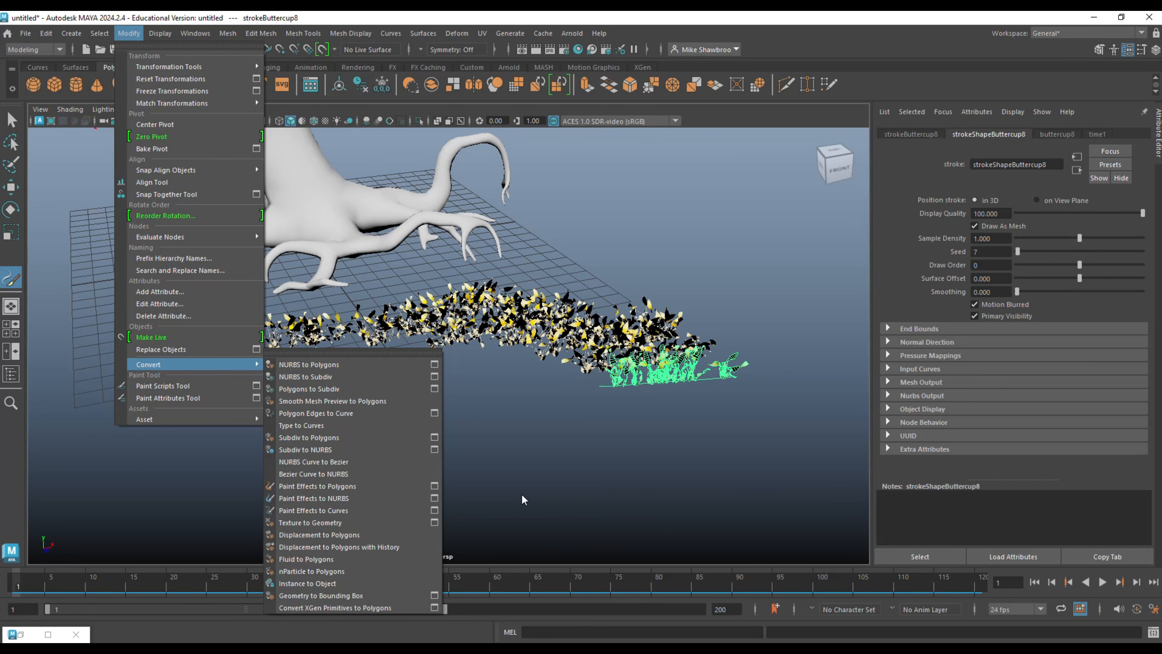
{"action": "key", "text": "Escape"}
{"action": "key", "text": "Escape"}
{"action": "scroll", "coordinate": [325, 437], "scroll_direction": "down", "scroll_amount": 5}
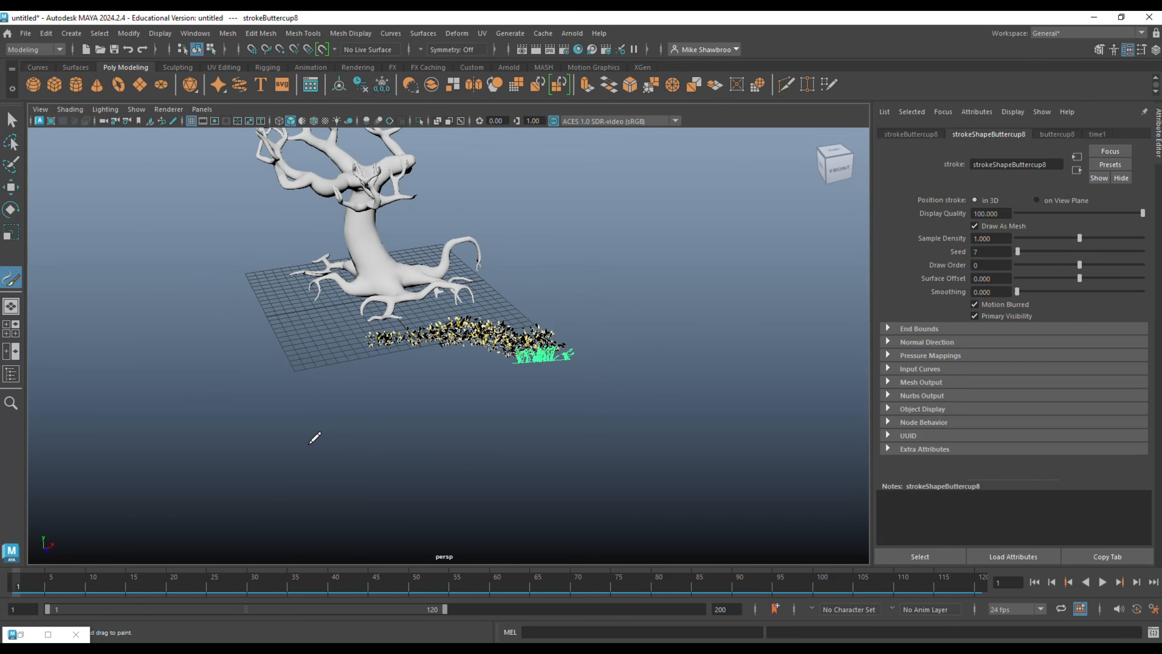
{"action": "scroll", "coordinate": [307, 432], "scroll_direction": "down", "scroll_amount": 4}
{"action": "scroll", "coordinate": [300, 426], "scroll_direction": "up", "scroll_amount": 2}
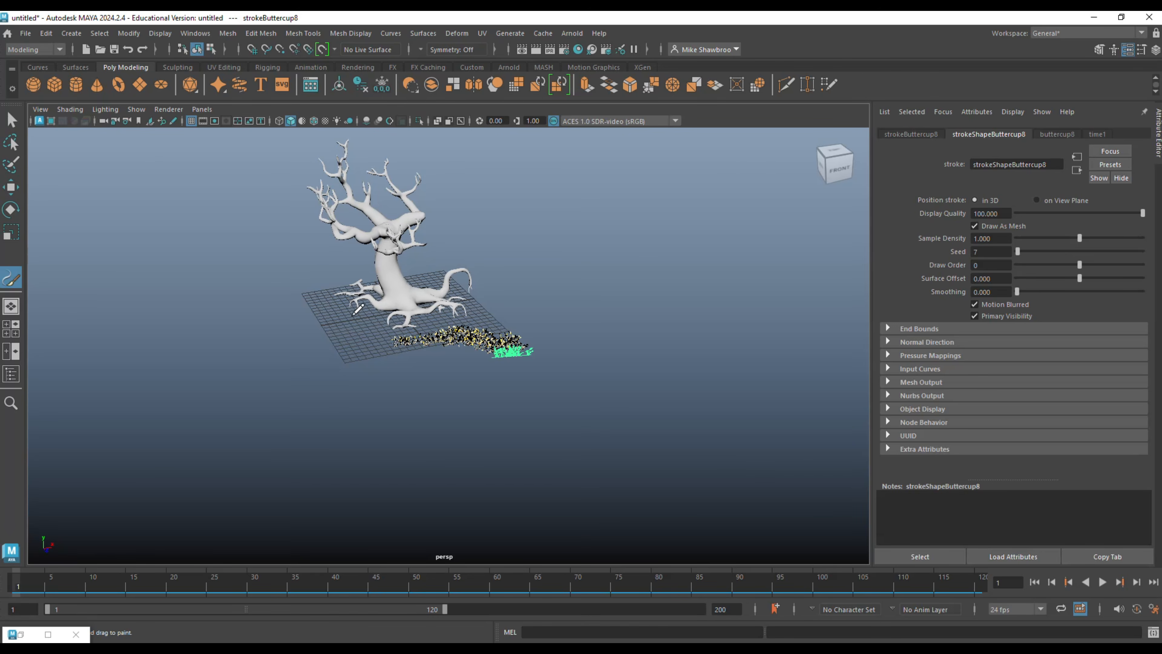
{"action": "mouse_move", "coordinate": [344, 390]}
{"action": "left_mouse_down", "text": "alt"}
{"action": "mouse_move", "coordinate": [337, 406]}
{"action": "mouse_move", "coordinate": [411, 384]}
{"action": "mouse_move", "coordinate": [407, 395]}
{"action": "mouse_move", "coordinate": [374, 384]}
{"action": "mouse_move", "coordinate": [334, 394]}
{"action": "mouse_move", "coordinate": [397, 428]}
{"action": "left_mouse_up", "text": "alt"}
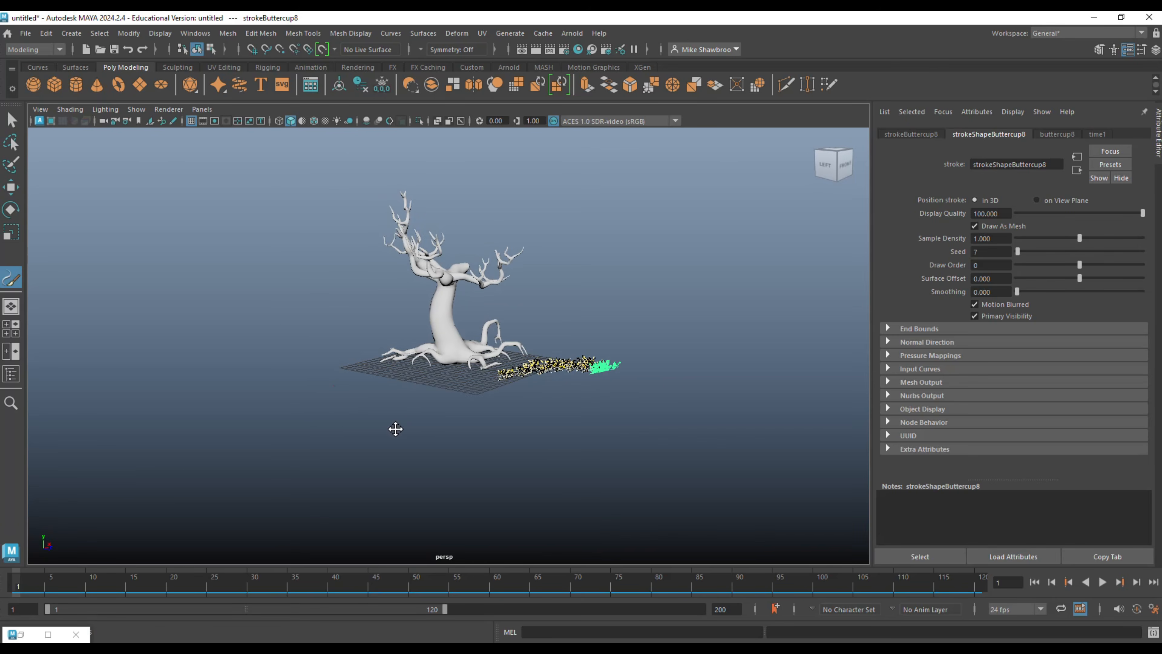
{"action": "scroll", "coordinate": [384, 412], "scroll_direction": "up", "scroll_amount": 4}
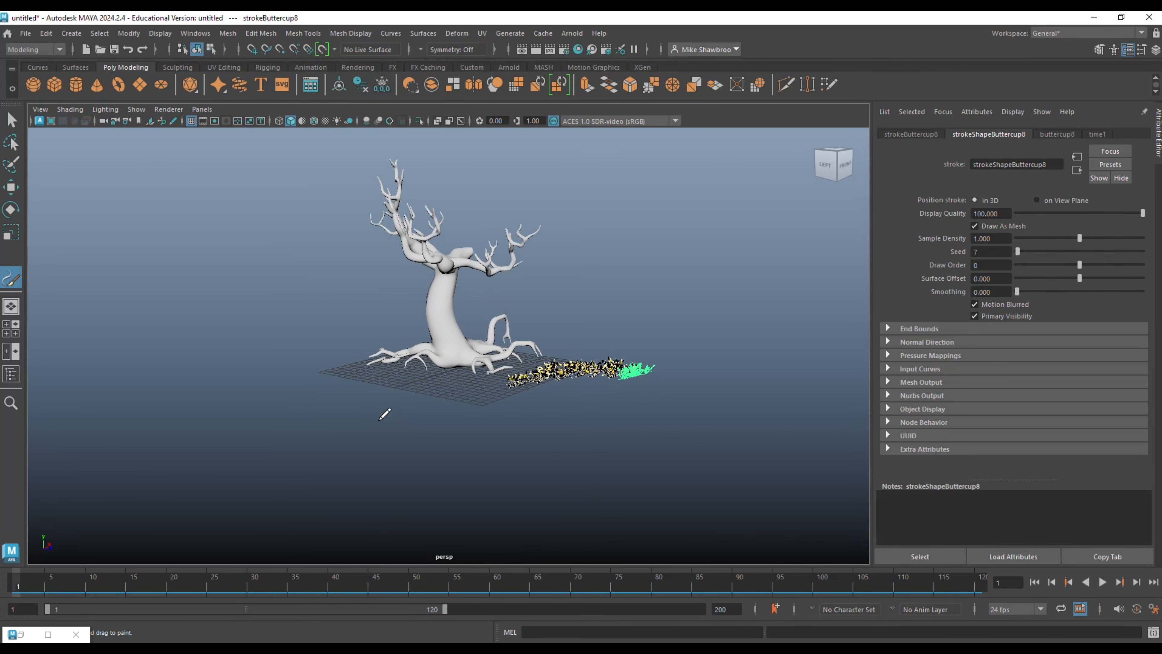